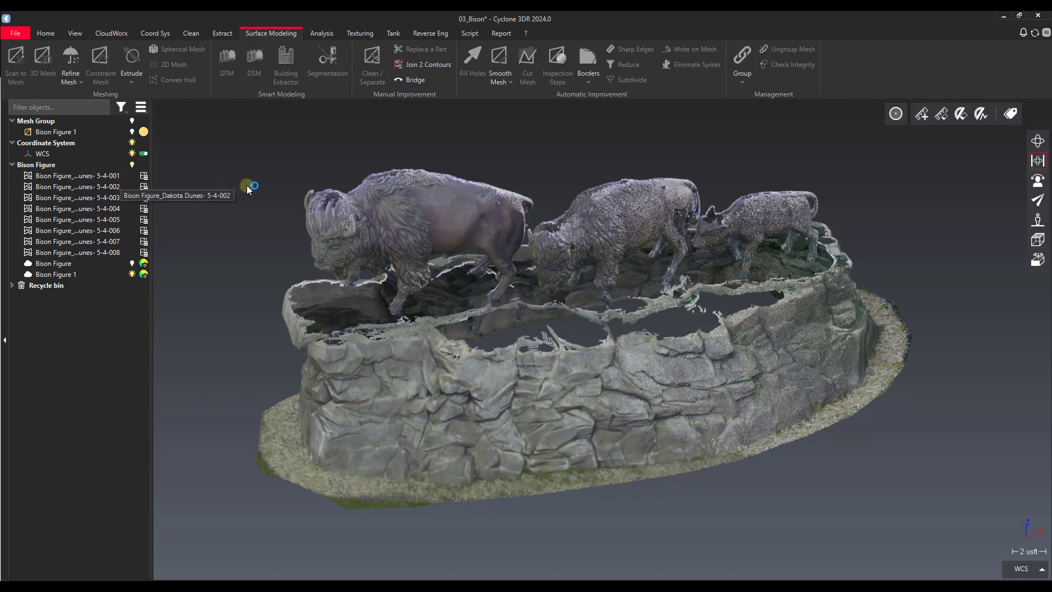
Display the scanning positions around the bison point cloud and look around the panoramic image from one of them
{"action": "left_click_drag", "start_coordinate": [374, 237], "coordinate": [483, 276]}
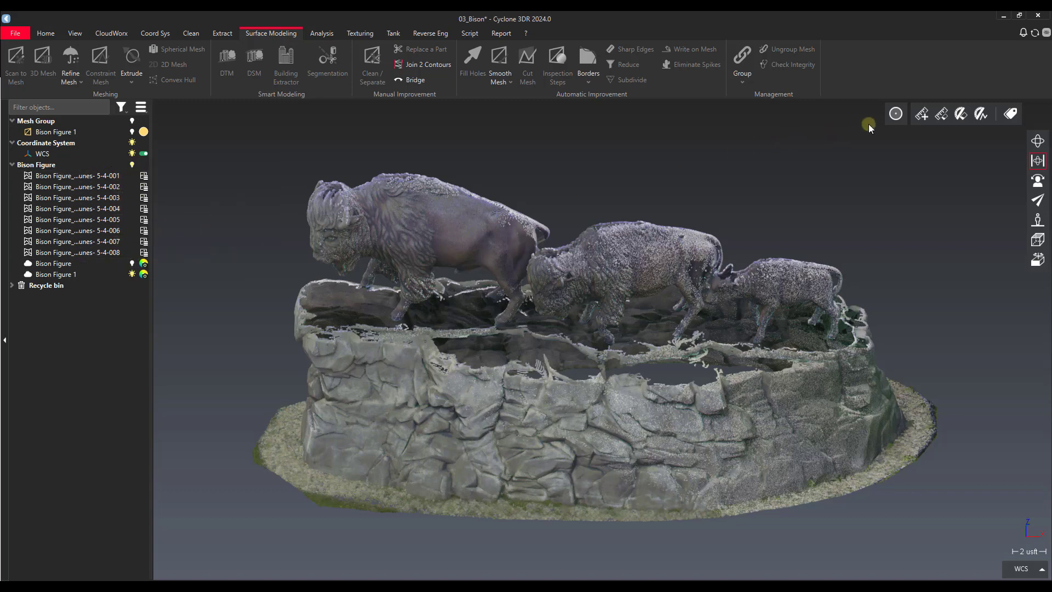
{"action": "left_click", "coordinate": [895, 113]}
{"action": "scroll", "coordinate": [596, 183], "scroll_direction": "down", "scroll_amount": 5}
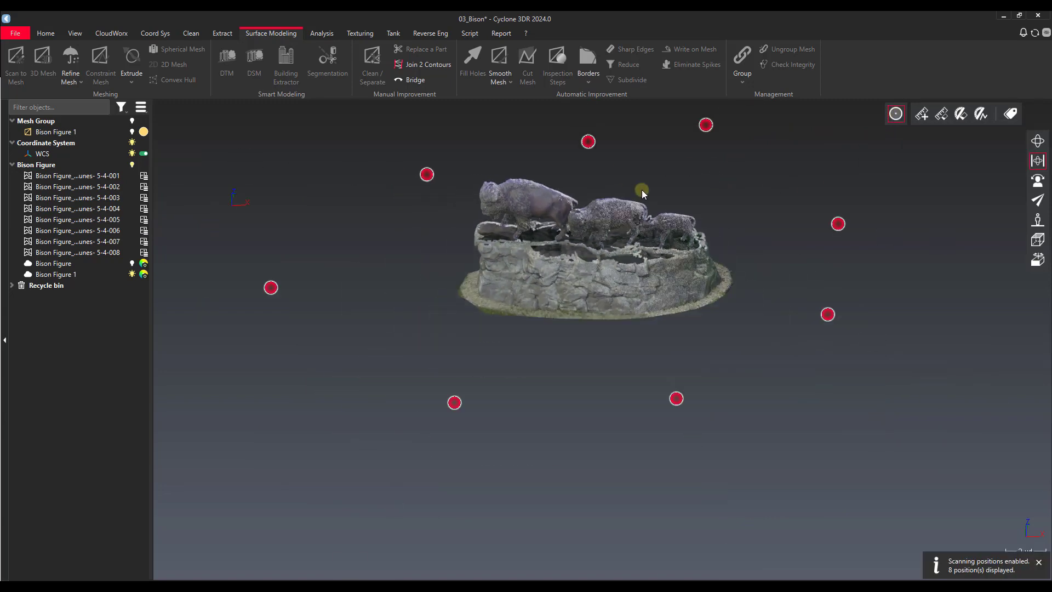
{"action": "left_click", "coordinate": [270, 287]}
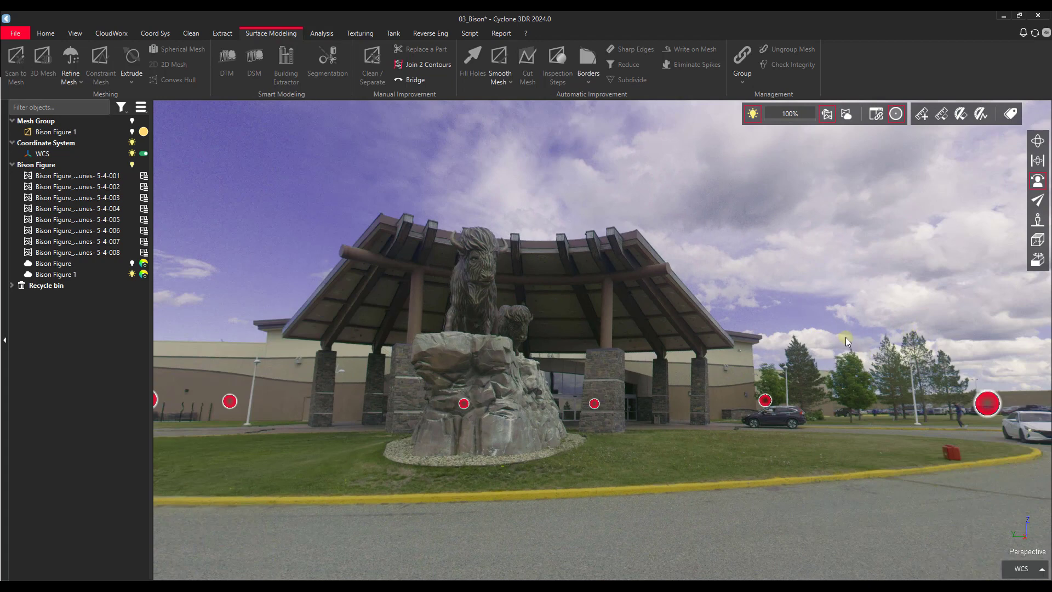
{"action": "left_click_drag", "start_coordinate": [674, 294], "coordinate": [599, 331]}
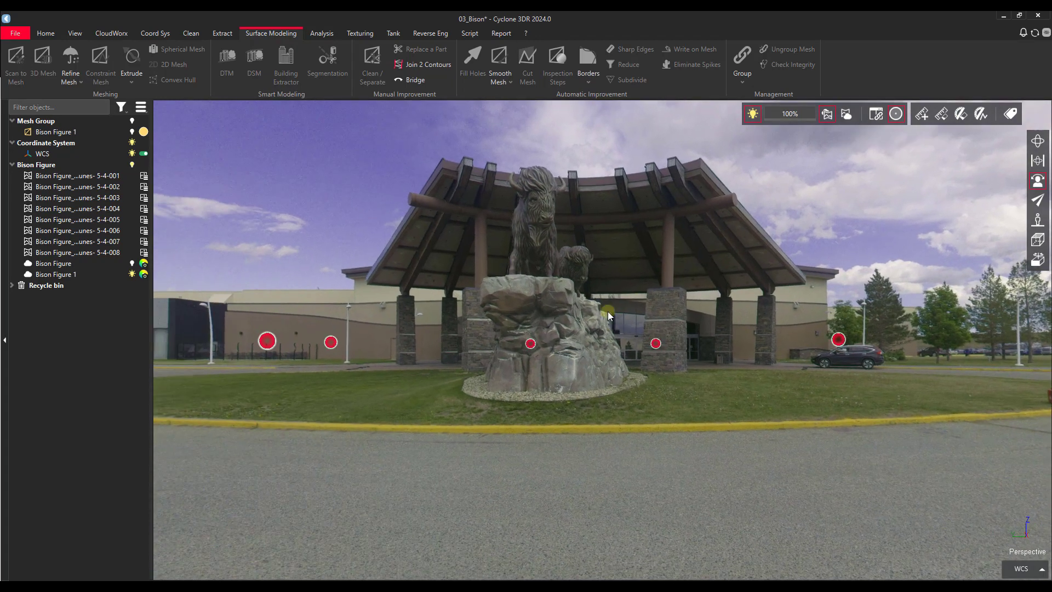
{"action": "left_click_drag", "start_coordinate": [651, 295], "coordinate": [531, 284]}
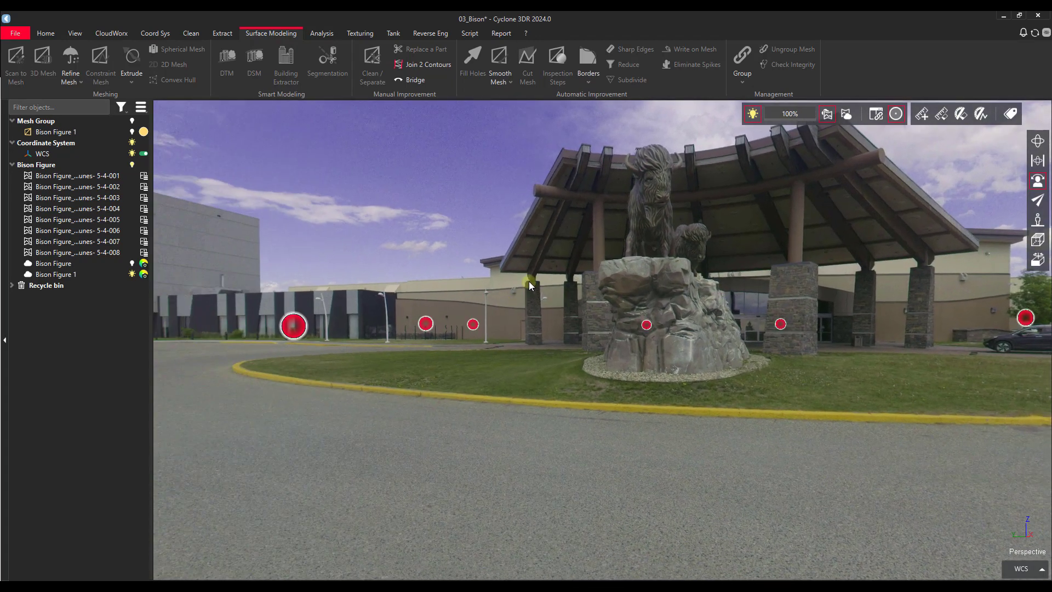
Return from the panorama to the orbiting 3D view and examine the point cloud's rock base and missing top surface
{"action": "left_click", "coordinate": [1037, 142]}
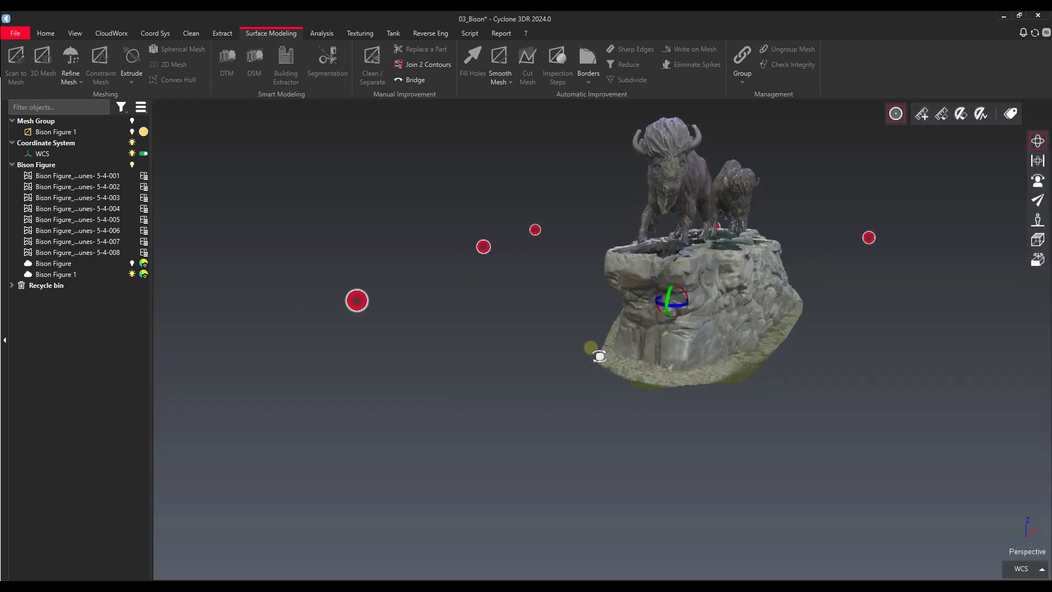
{"action": "left_click_drag", "start_coordinate": [600, 357], "coordinate": [807, 326]}
{"action": "right_click_drag", "start_coordinate": [807, 326], "coordinate": [518, 374]}
{"action": "scroll", "coordinate": [517, 374], "scroll_direction": "down", "scroll_amount": 1}
{"action": "left_click_drag", "start_coordinate": [544, 401], "coordinate": [502, 353]}
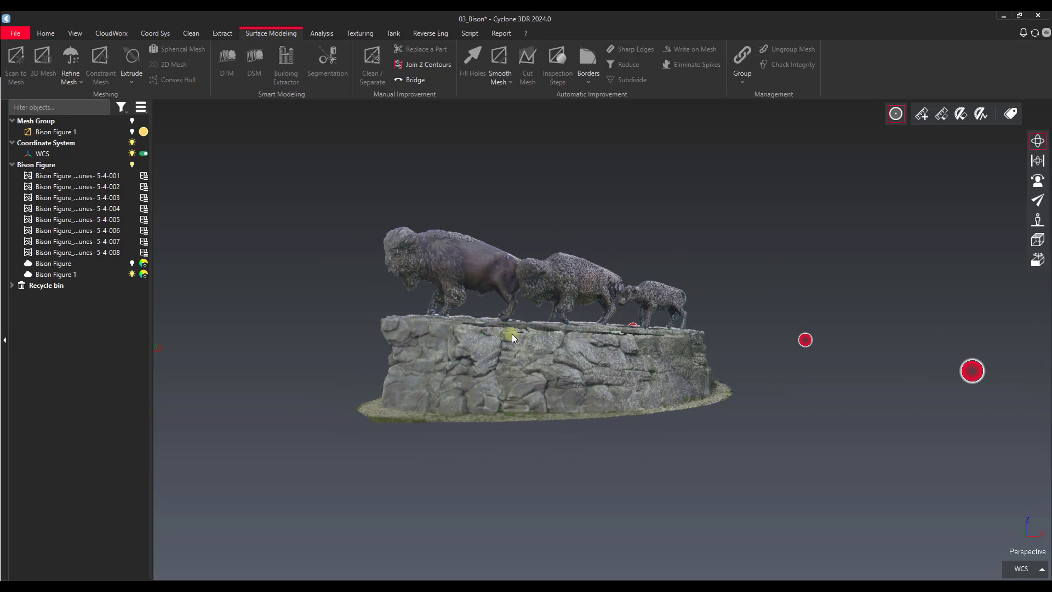
{"action": "left_click_drag", "start_coordinate": [594, 371], "coordinate": [617, 393]}
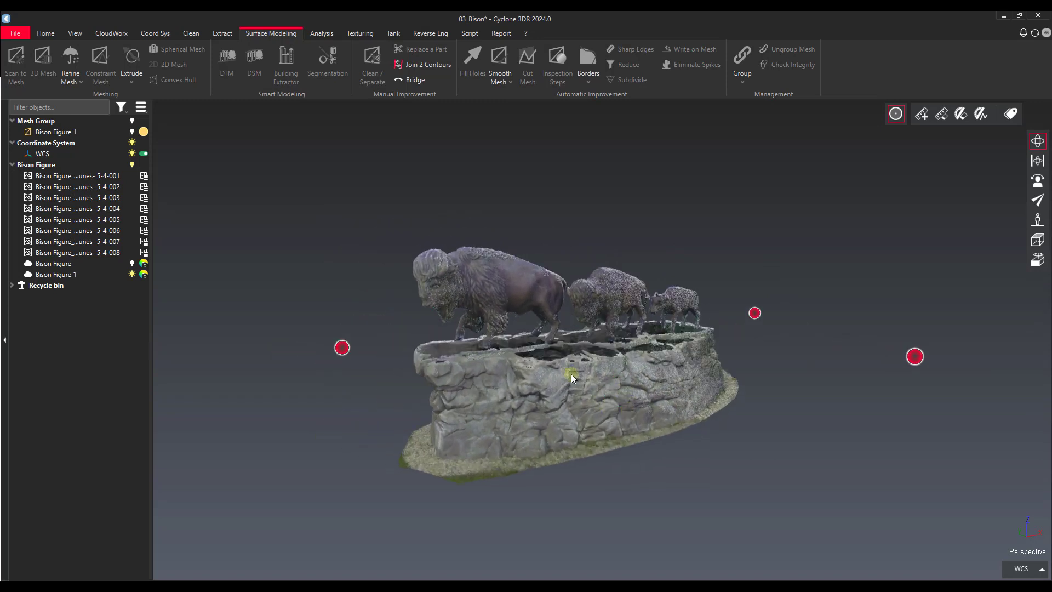
Show the Bison Figure 1 mesh and hide the Bison Figure 1 point cloud
{"action": "left_click", "coordinate": [132, 133]}
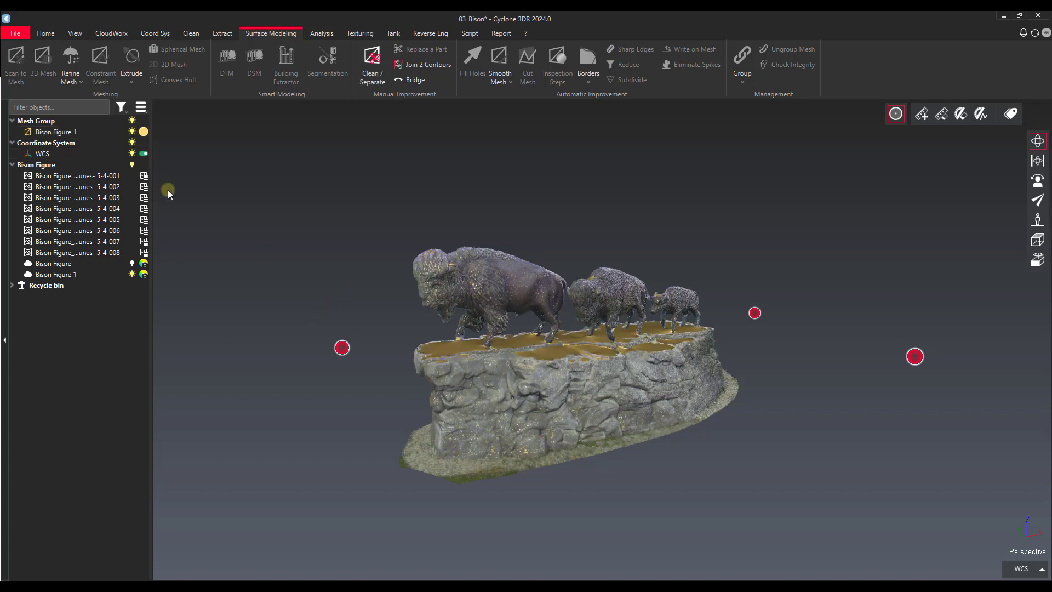
{"action": "left_click", "coordinate": [131, 274]}
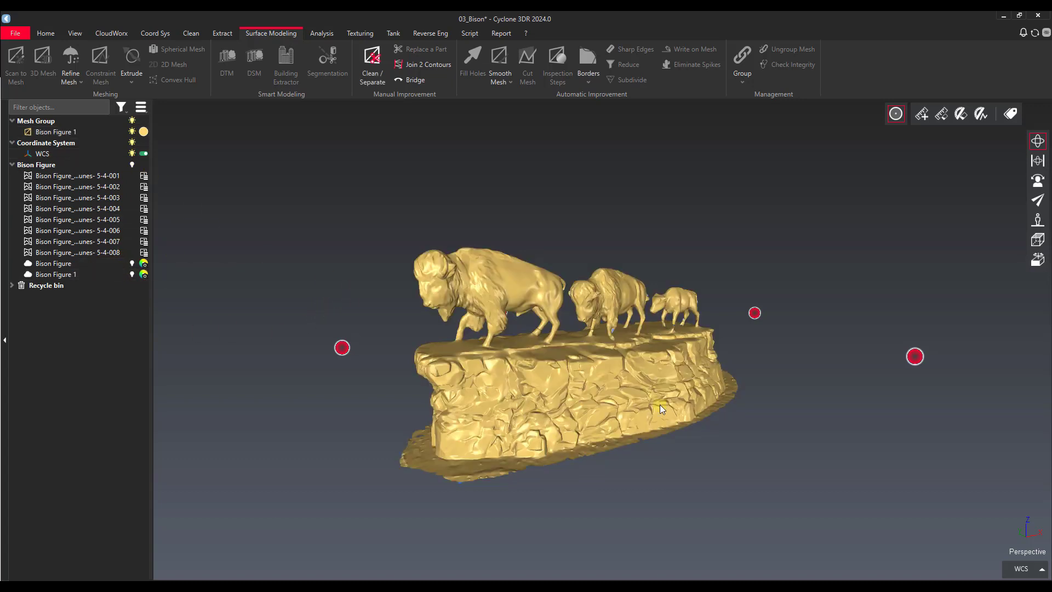
{"action": "left_click_drag", "start_coordinate": [641, 393], "coordinate": [643, 389]}
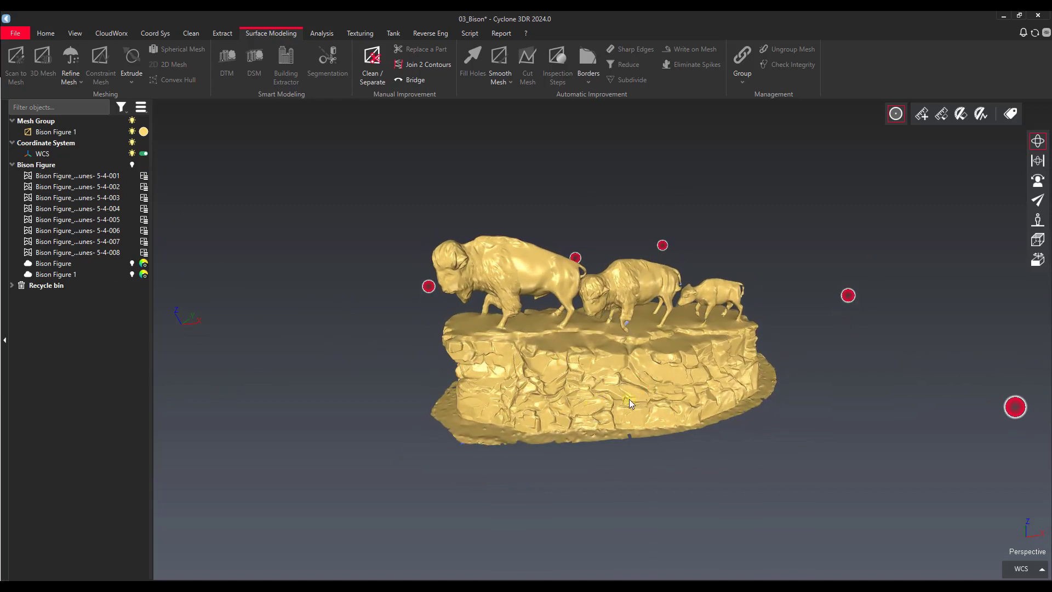
Set the bison mesh's representation to Smooth + Wire and inspect its triangles
{"action": "left_click", "coordinate": [532, 274]}
{"action": "scroll", "coordinate": [576, 336], "scroll_direction": "up", "scroll_amount": 2}
{"action": "right_click", "coordinate": [542, 251]}
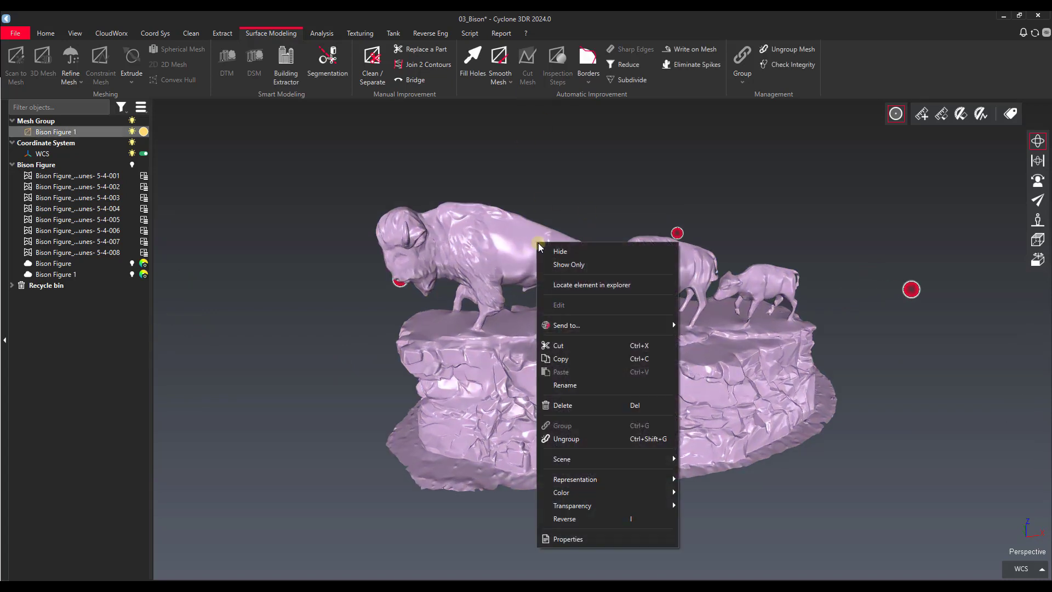
{"action": "mouse_move", "coordinate": [572, 481]}
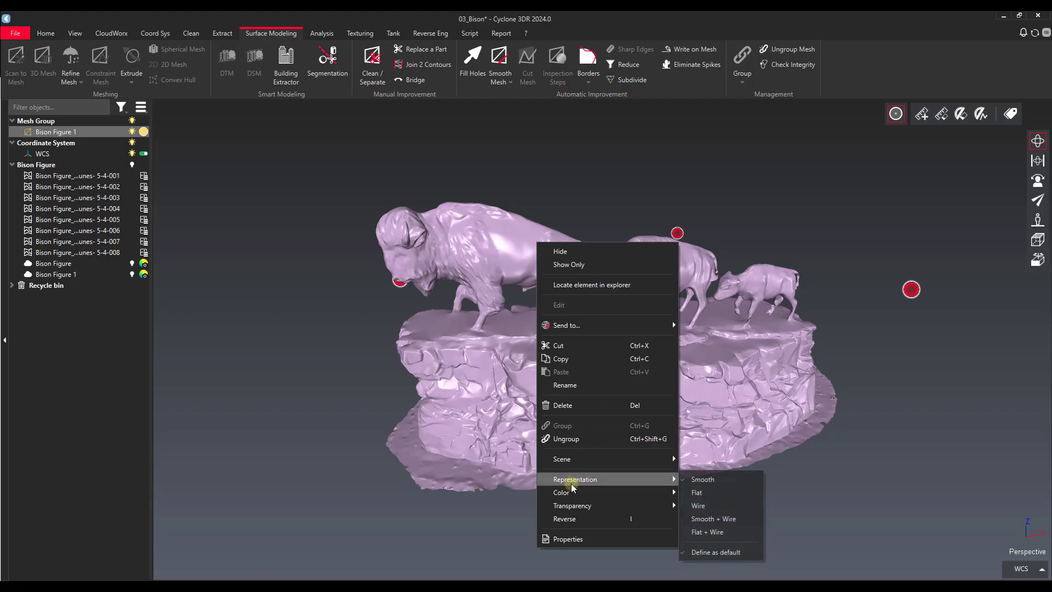
{"action": "left_click", "coordinate": [713, 519]}
{"action": "scroll", "coordinate": [505, 253], "scroll_direction": "up", "scroll_amount": 2}
{"action": "mouse_move", "coordinate": [504, 254]}
{"action": "left_mouse_down"}
{"action": "mouse_move", "coordinate": [500, 242]}
{"action": "mouse_move", "coordinate": [507, 262]}
{"action": "left_mouse_up"}
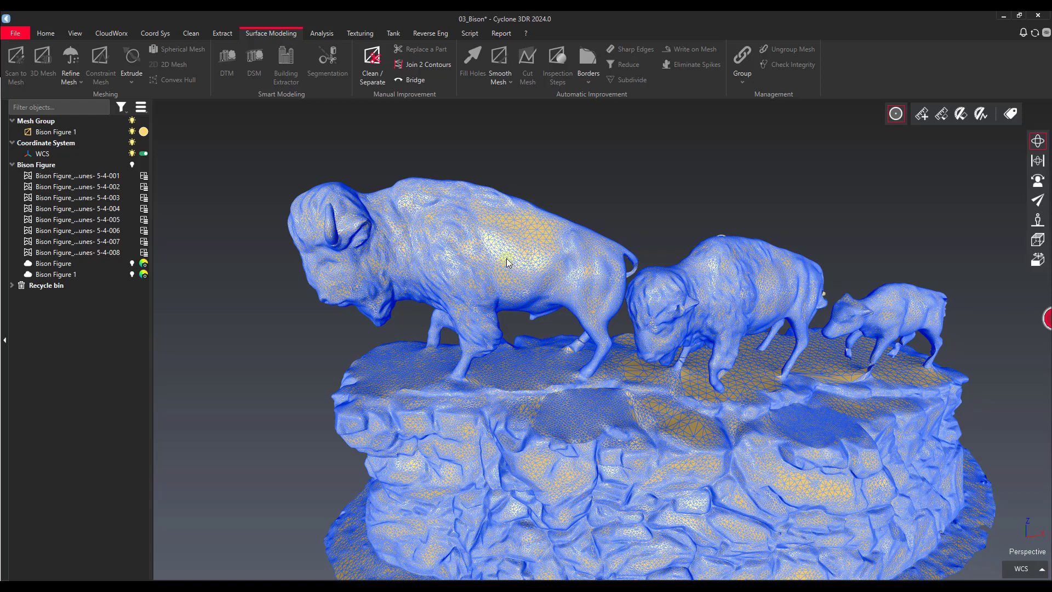
Set the scene's representation to Flat to display the mesh without wireframe
{"action": "right_click", "coordinate": [507, 262]}
{"action": "mouse_move", "coordinate": [542, 408]}
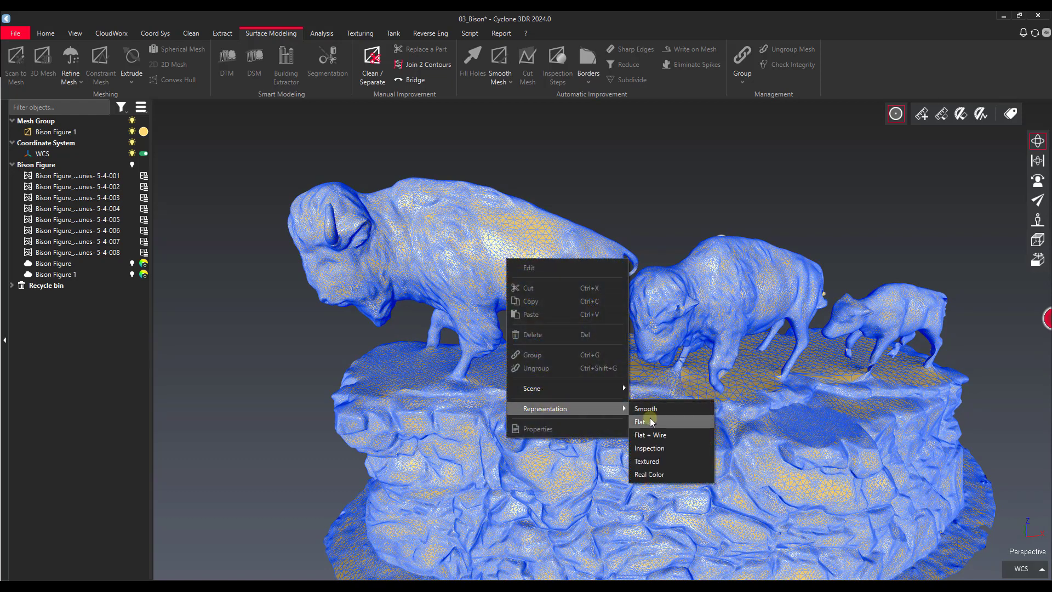
{"action": "left_click", "coordinate": [652, 421]}
Bring up the texturing tools and examine the untextured mesh and the scanning positions around it
{"action": "left_click", "coordinate": [363, 34]}
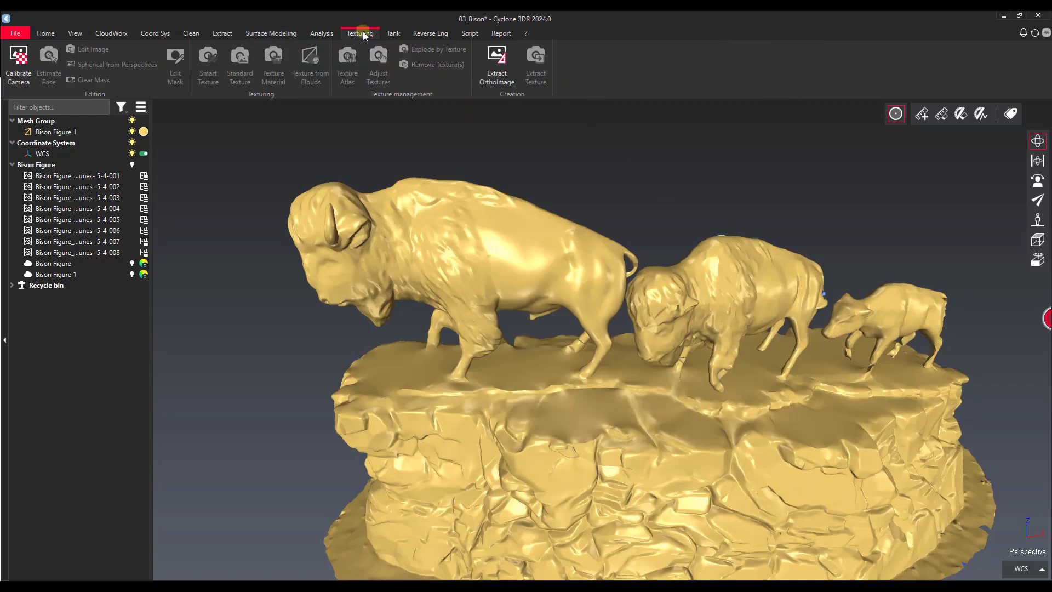
{"action": "left_click_drag", "start_coordinate": [538, 306], "coordinate": [491, 257]}
{"action": "right_click_drag", "start_coordinate": [492, 257], "coordinate": [485, 250]}
{"action": "left_click_drag", "start_coordinate": [489, 350], "coordinate": [490, 362]}
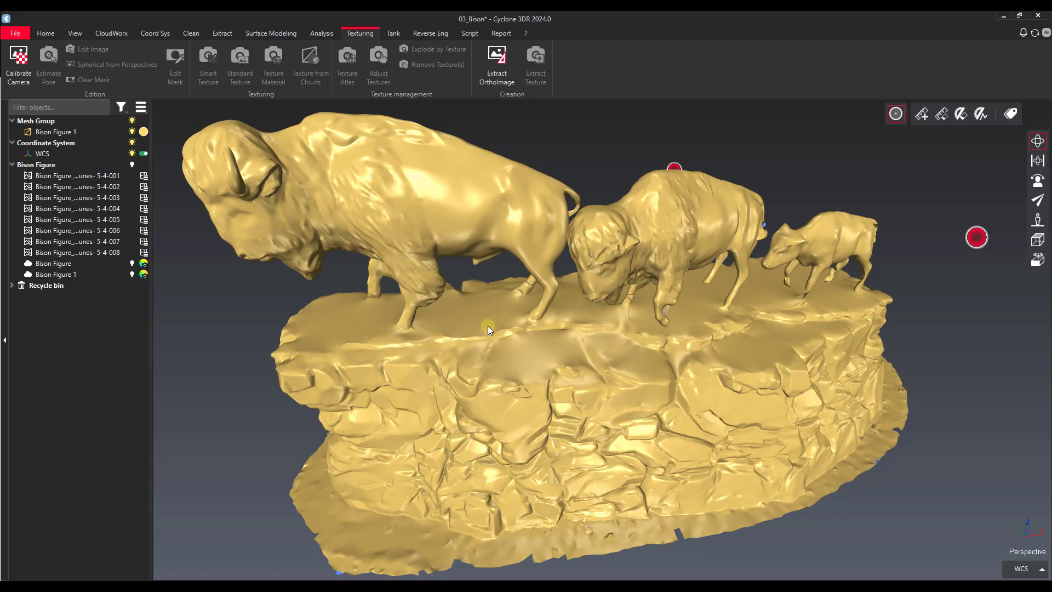
{"action": "scroll", "coordinate": [476, 252], "scroll_direction": "down", "scroll_amount": 5}
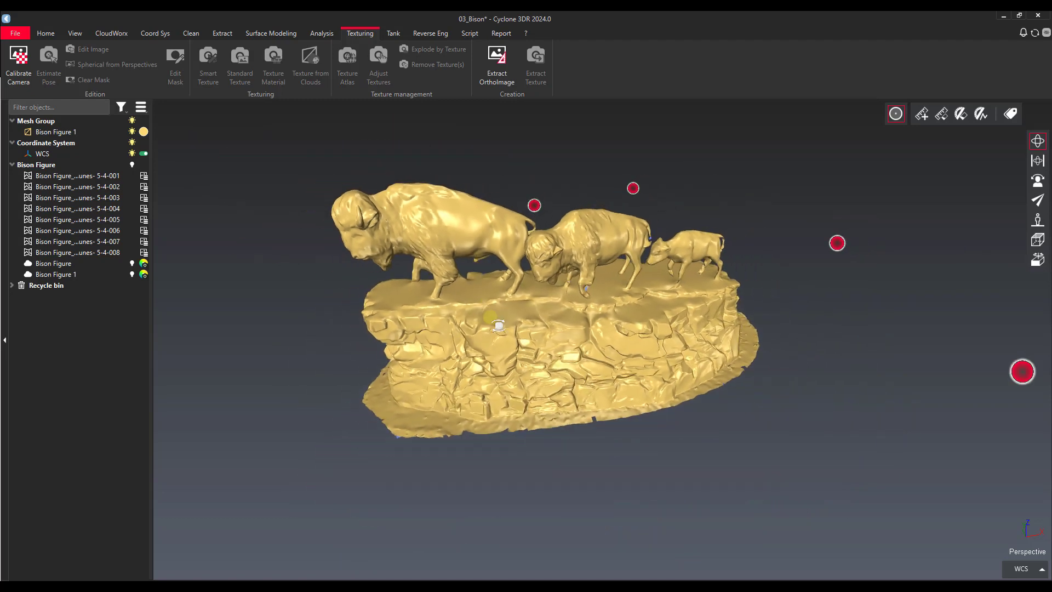
{"action": "left_click_drag", "start_coordinate": [494, 323], "coordinate": [542, 367]}
{"action": "scroll", "coordinate": [685, 301], "scroll_direction": "down", "scroll_amount": 2}
{"action": "mouse_move", "coordinate": [811, 196]}
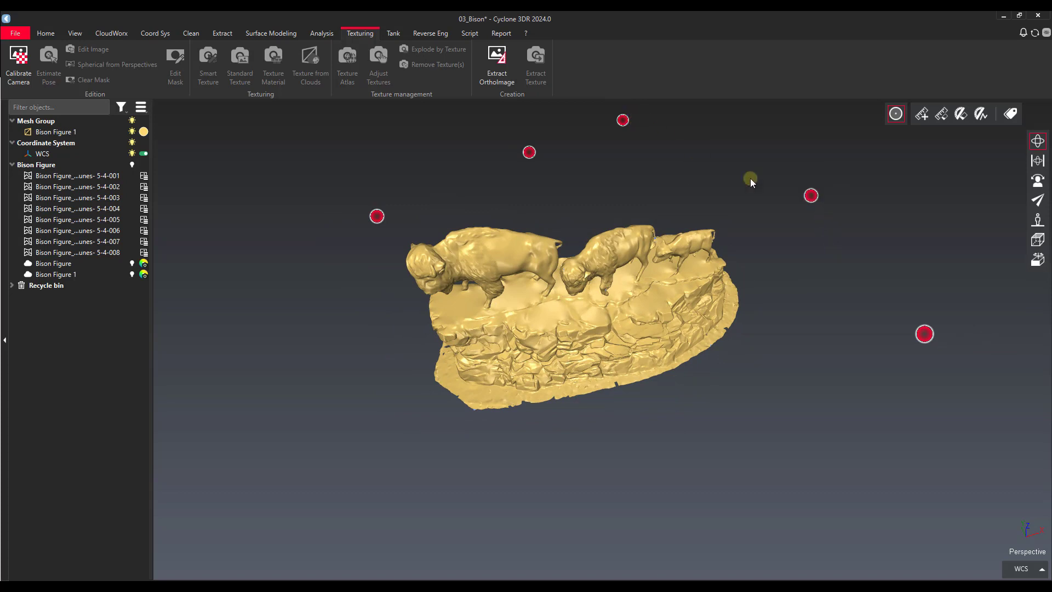
Start Smart Texture with the eight scan images 5-4-001 to 5-4-008 and the Bison Figure 1 mesh selected
{"action": "left_click", "coordinate": [90, 175]}
{"action": "left_click", "coordinate": [99, 252], "text": "shift"}
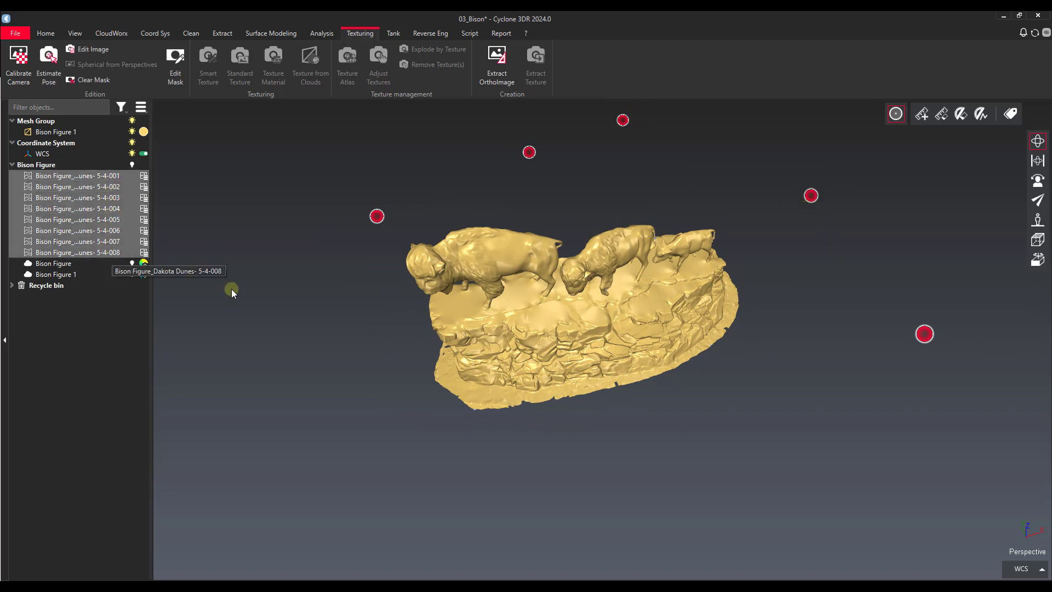
{"action": "left_click", "coordinate": [63, 132], "text": "ctrl"}
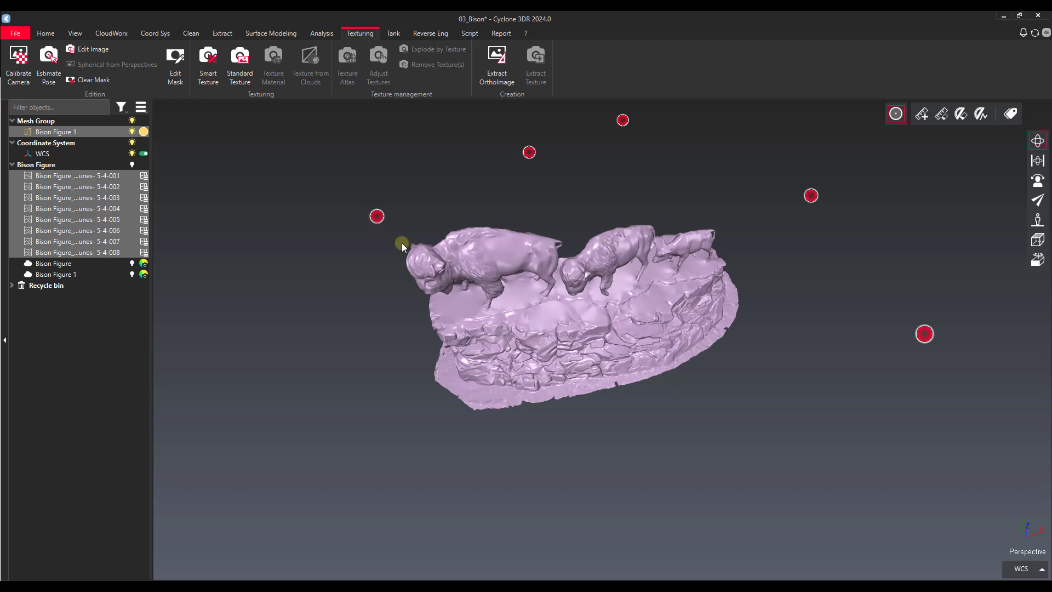
{"action": "left_click_drag", "start_coordinate": [634, 329], "coordinate": [543, 310]}
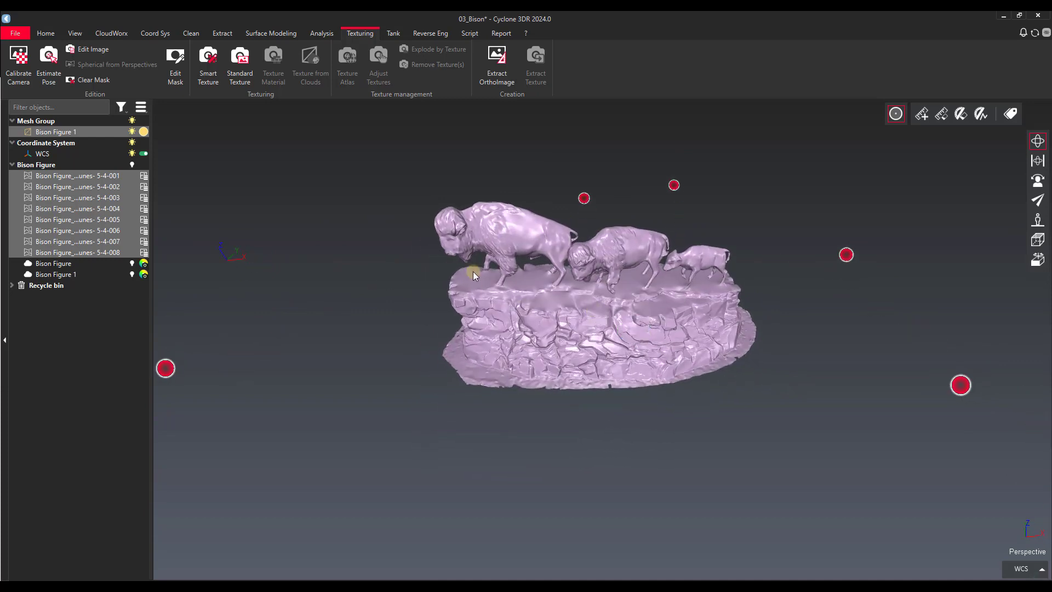
{"action": "left_click", "coordinate": [208, 60]}
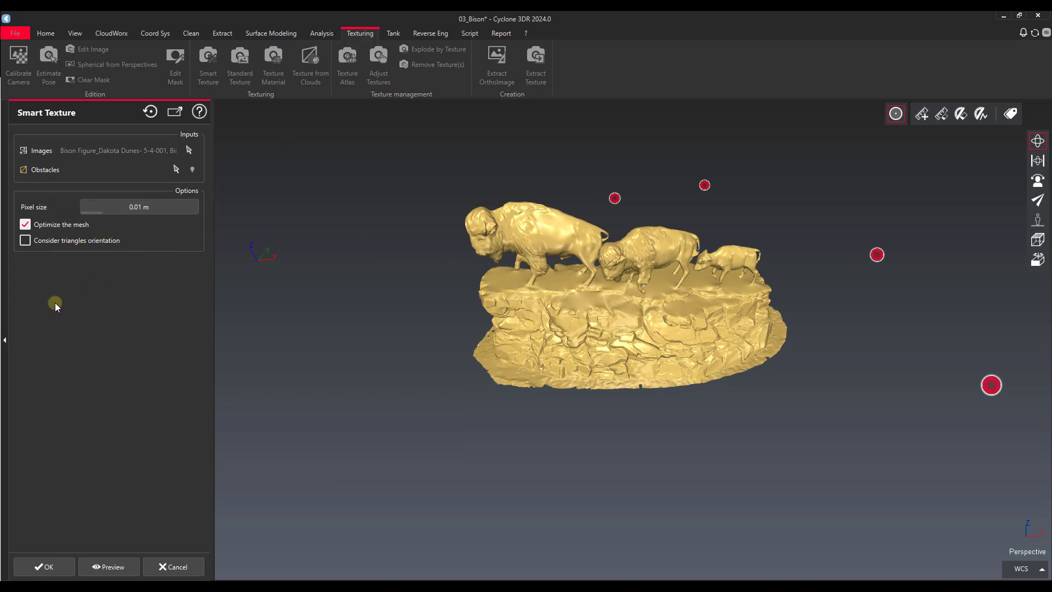
Preview the Smart Texture with triangle orientation considered, inspect the textured bison from several sides, and cancel the command
{"action": "left_click", "coordinate": [25, 240]}
{"action": "left_click", "coordinate": [107, 566]}
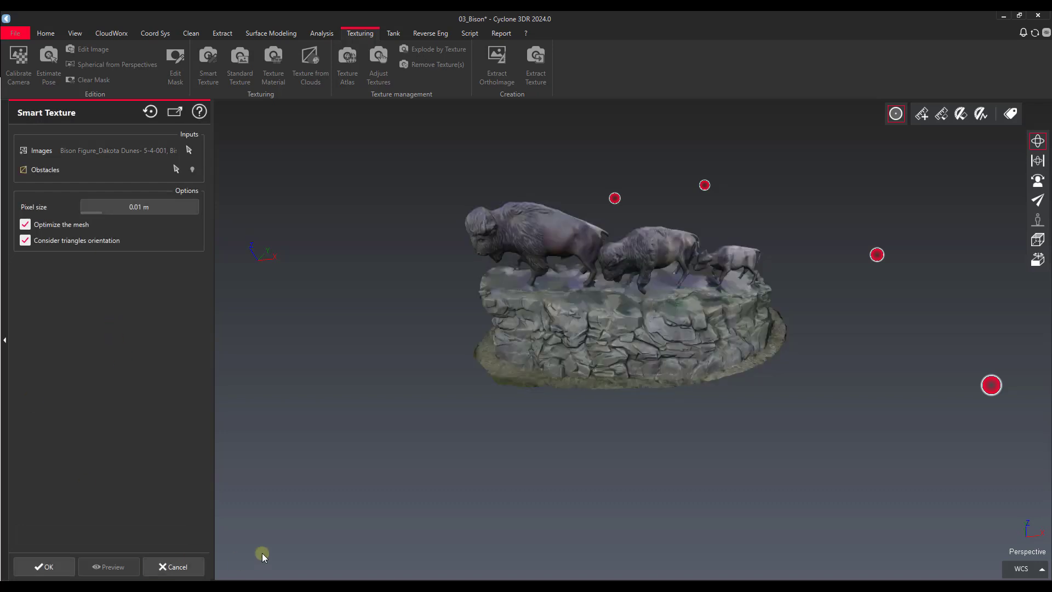
{"action": "left_click_drag", "start_coordinate": [537, 376], "coordinate": [625, 294]}
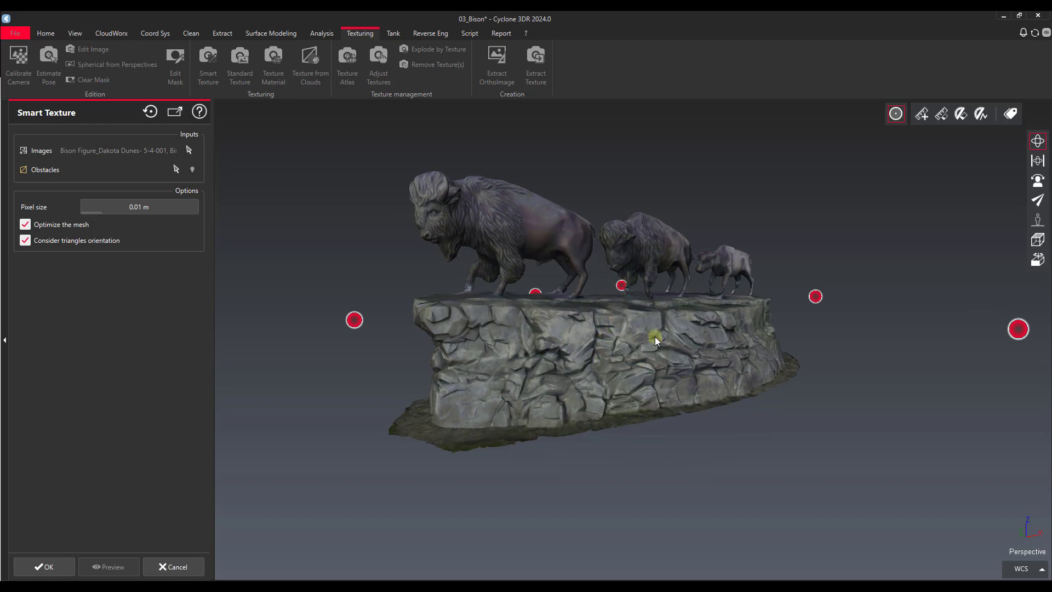
{"action": "left_click_drag", "start_coordinate": [726, 344], "coordinate": [477, 273]}
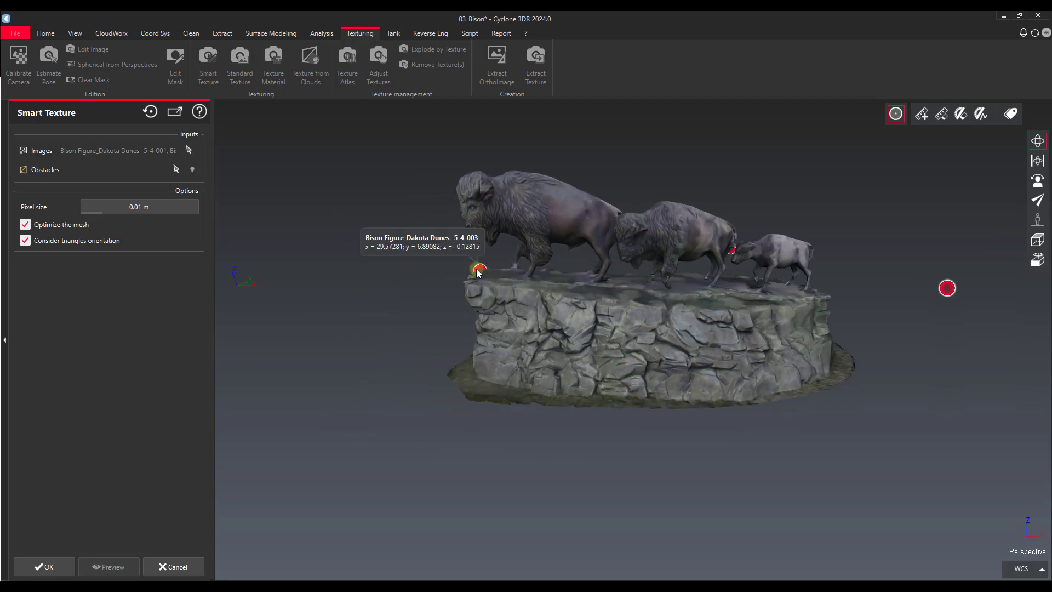
{"action": "left_click_drag", "start_coordinate": [570, 331], "coordinate": [572, 343]}
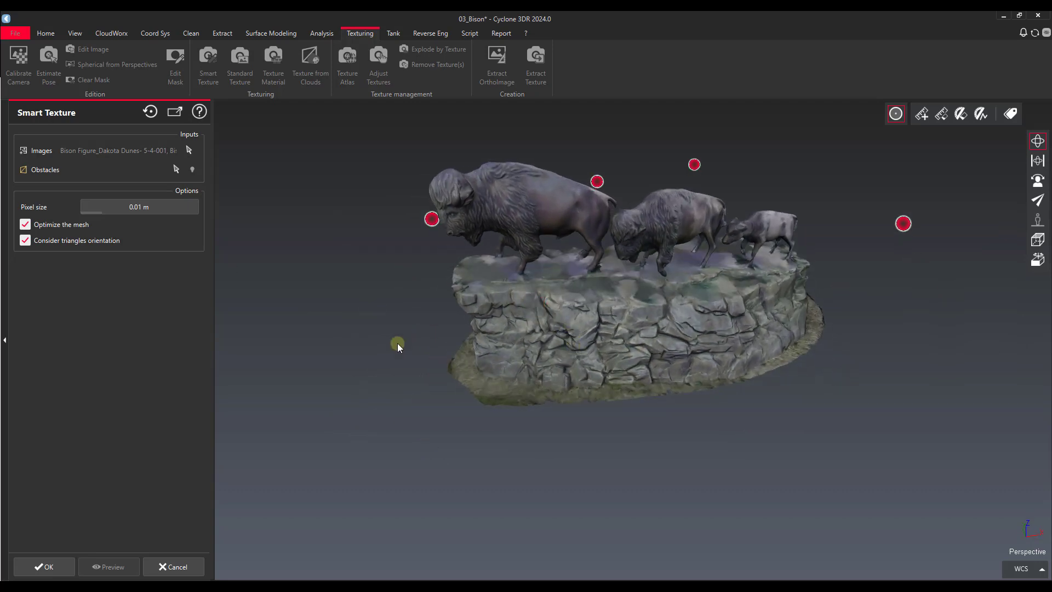
{"action": "left_click", "coordinate": [172, 566]}
Hide the scanning positions around the bison mesh
{"action": "mouse_move", "coordinate": [542, 302]}
{"action": "left_mouse_down"}
{"action": "mouse_move", "coordinate": [568, 293]}
{"action": "mouse_move", "coordinate": [535, 295]}
{"action": "left_mouse_up"}
{"action": "left_click", "coordinate": [900, 110]}
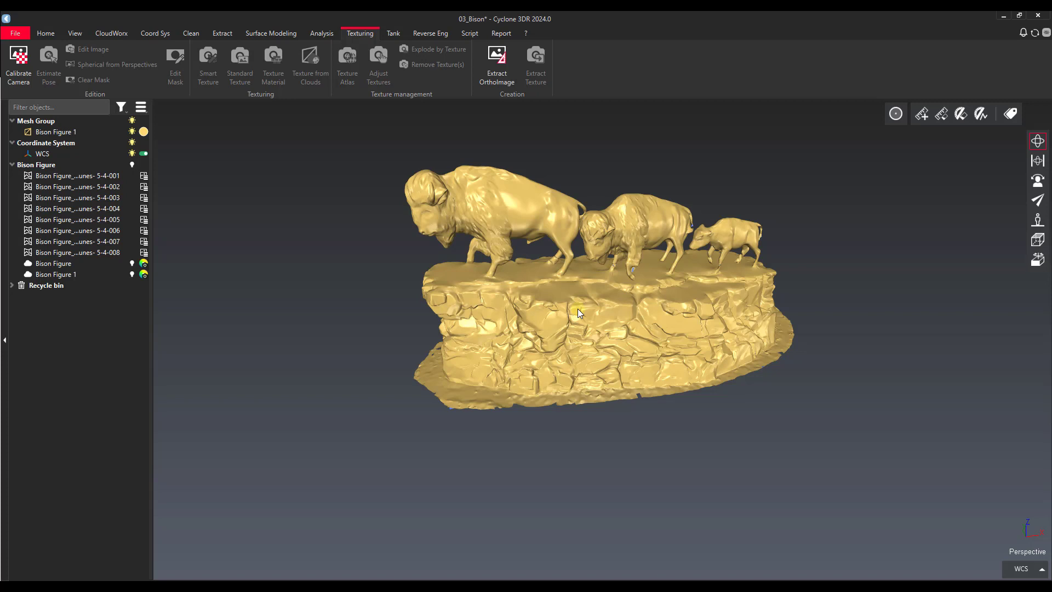
{"action": "left_click_drag", "start_coordinate": [581, 333], "coordinate": [524, 332]}
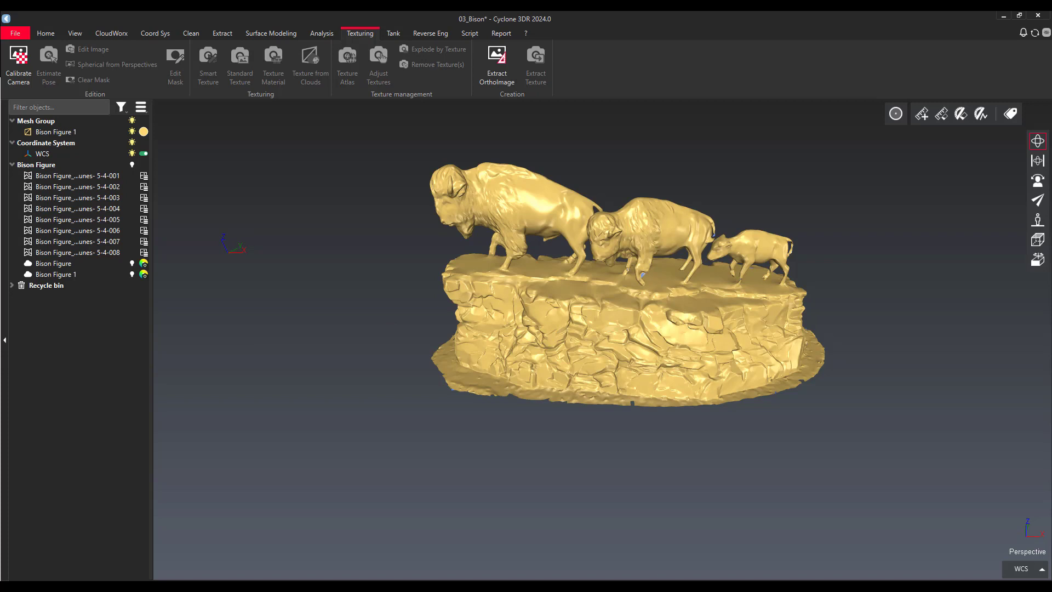
Import the photos Bison Texture 1 and Bison Texture 2 into the project and select Bison Texture 2
{"action": "left_click_drag", "start_coordinate": [1, 428], "coordinate": [365, 330]}
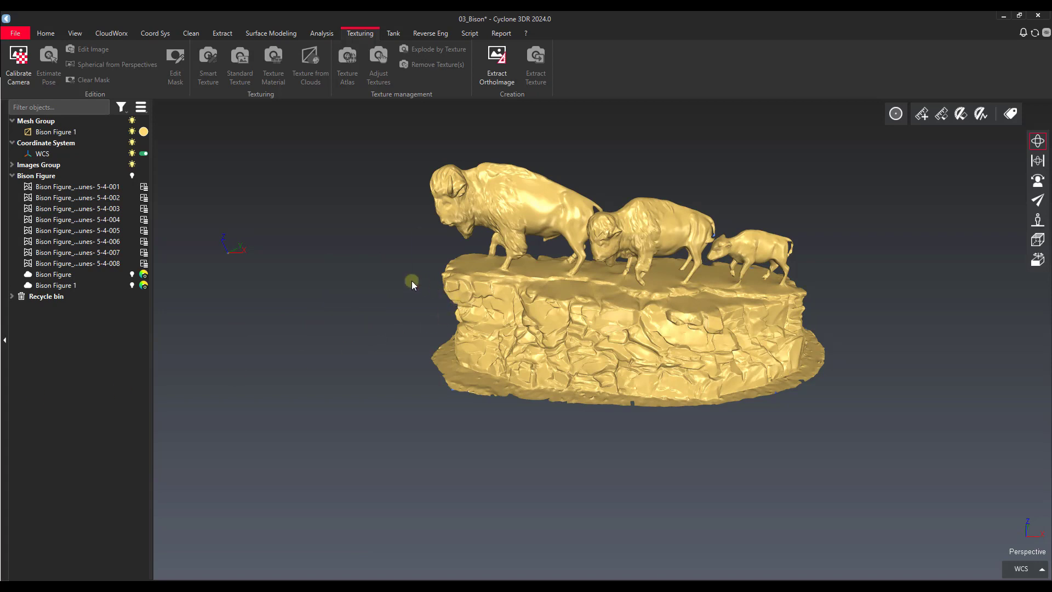
{"action": "left_click", "coordinate": [12, 164]}
{"action": "left_click", "coordinate": [48, 176]}
{"action": "left_click", "coordinate": [68, 188], "text": "shift"}
{"action": "left_click", "coordinate": [68, 191]}
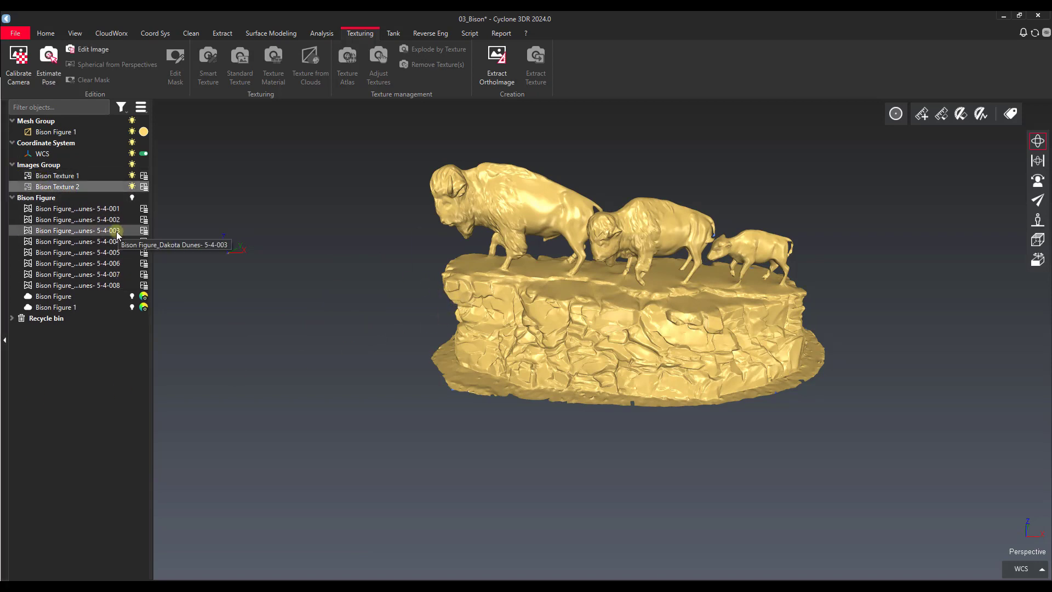
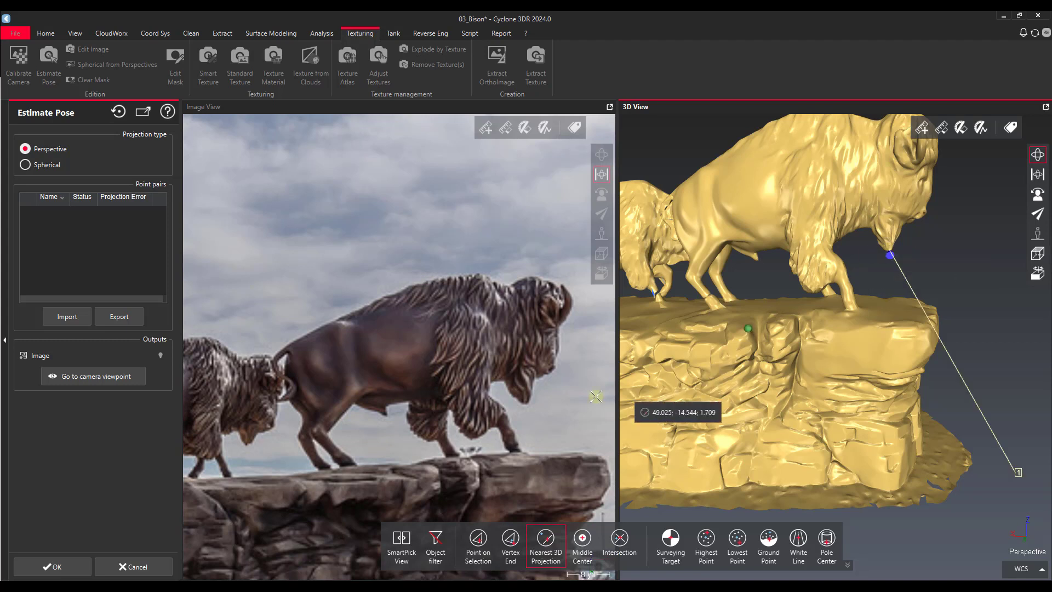
Complete point pair 1 by marking the tip of the large bison's beard in the photo
{"action": "left_click", "coordinate": [527, 402]}
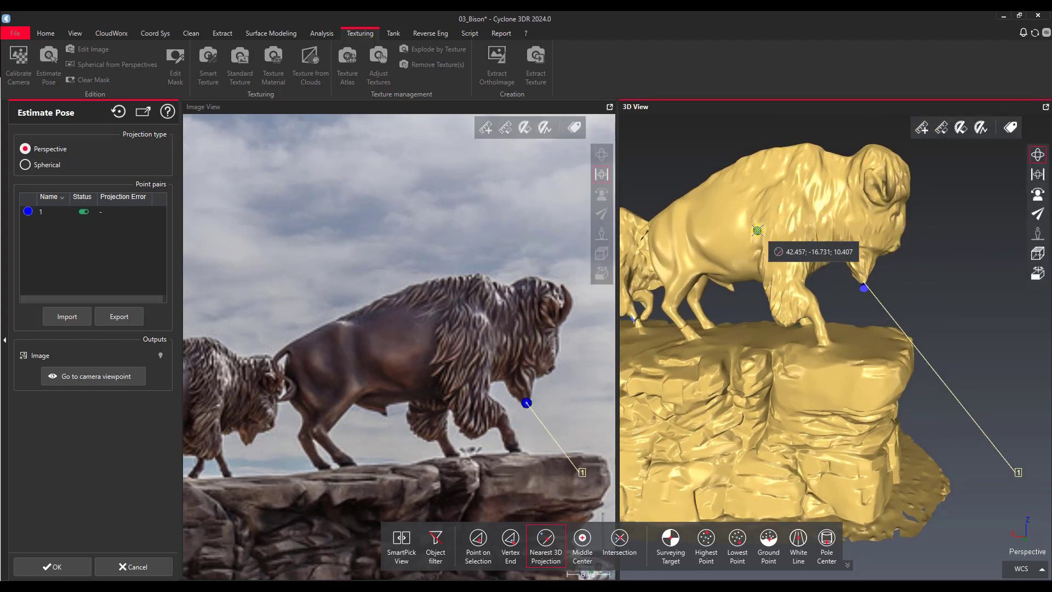
{"action": "scroll", "coordinate": [530, 303], "scroll_direction": "up", "scroll_amount": 2}
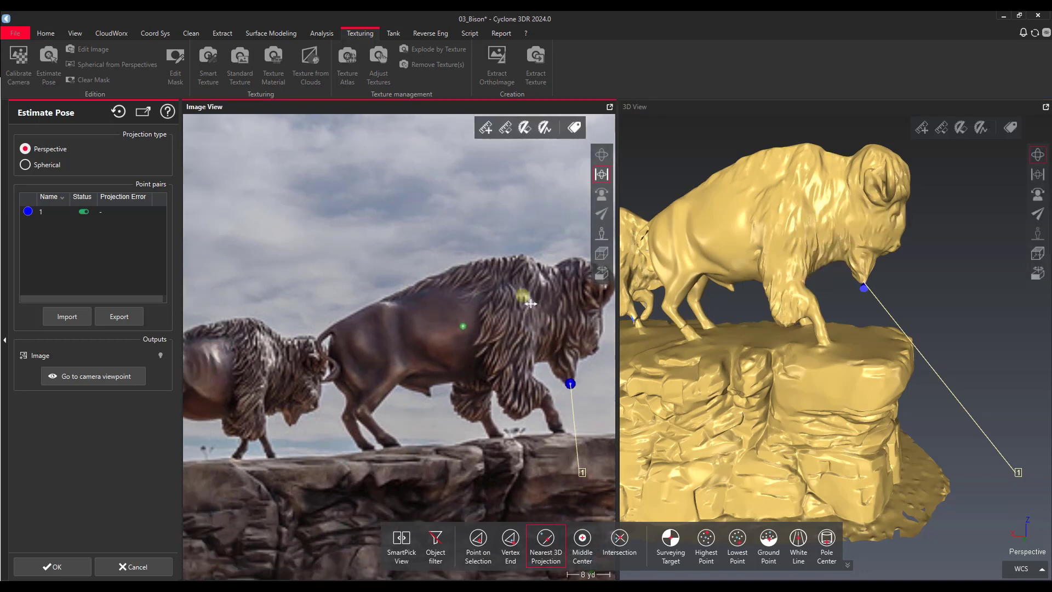
{"action": "scroll", "coordinate": [531, 303], "scroll_direction": "down", "scroll_amount": 2}
{"action": "scroll", "coordinate": [833, 287], "scroll_direction": "up", "scroll_amount": 3}
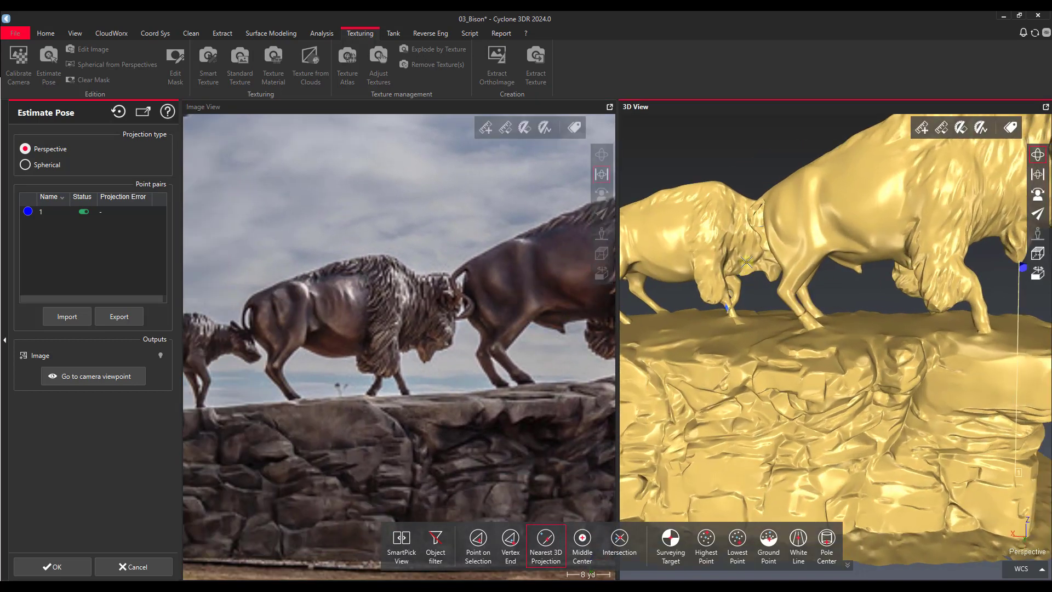
Add point pair 2 at the tip of the middle bison's beard on the mesh and in the photo
{"action": "scroll", "coordinate": [746, 262], "scroll_direction": "up", "scroll_amount": 2}
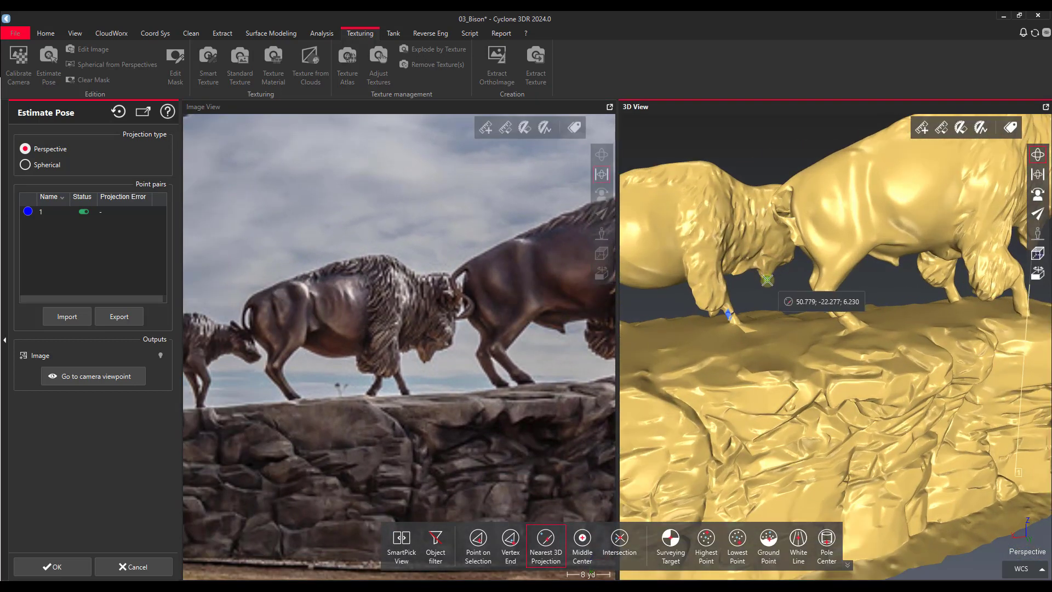
{"action": "left_click", "coordinate": [767, 280]}
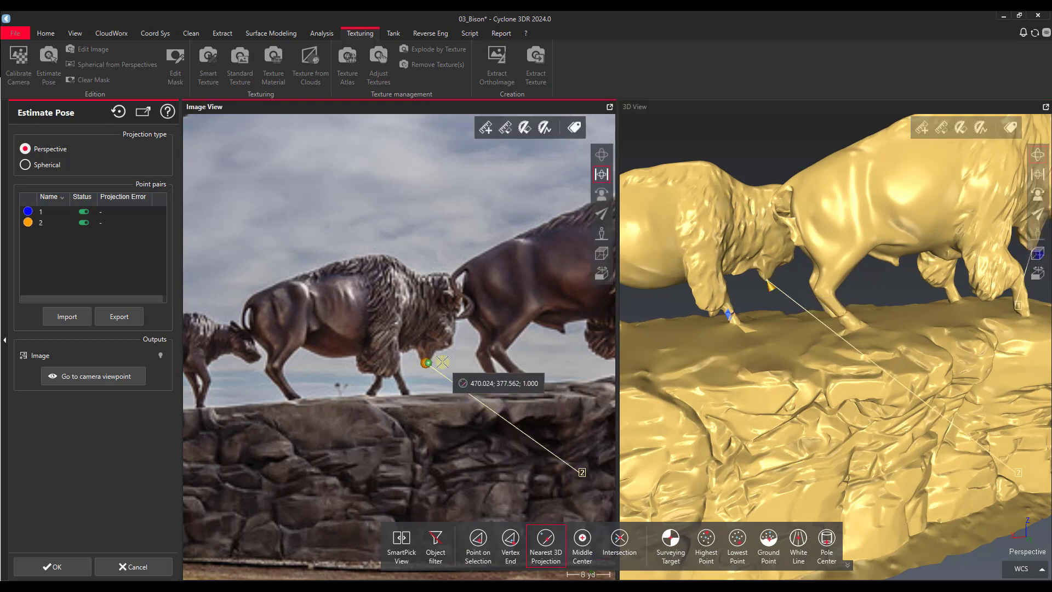
Add point pair 3 at the horn on top of the calf's head, on the mesh and in the photo
{"action": "middle_click_drag", "start_coordinate": [349, 324], "coordinate": [425, 308]}
{"action": "left_click_drag", "start_coordinate": [461, 288], "coordinate": [450, 293]}
{"action": "middle_click_drag", "start_coordinate": [706, 259], "coordinate": [854, 232]}
{"action": "middle_click_drag", "start_coordinate": [756, 238], "coordinate": [806, 240]}
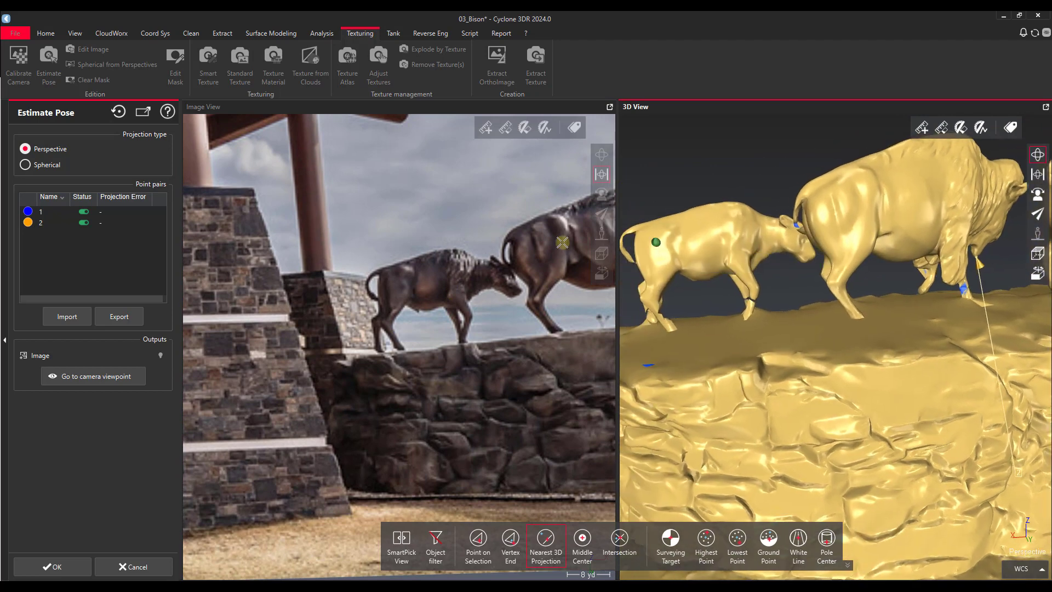
{"action": "scroll", "coordinate": [562, 243], "scroll_direction": "up", "scroll_amount": 2}
{"action": "scroll", "coordinate": [783, 217], "scroll_direction": "up", "scroll_amount": 1}
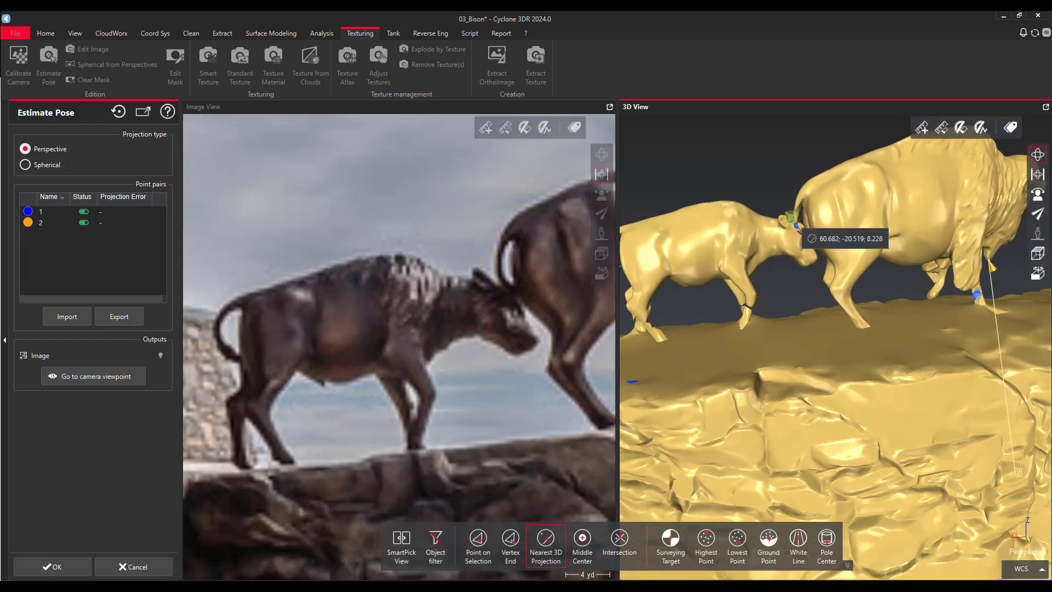
{"action": "left_click", "coordinate": [783, 217]}
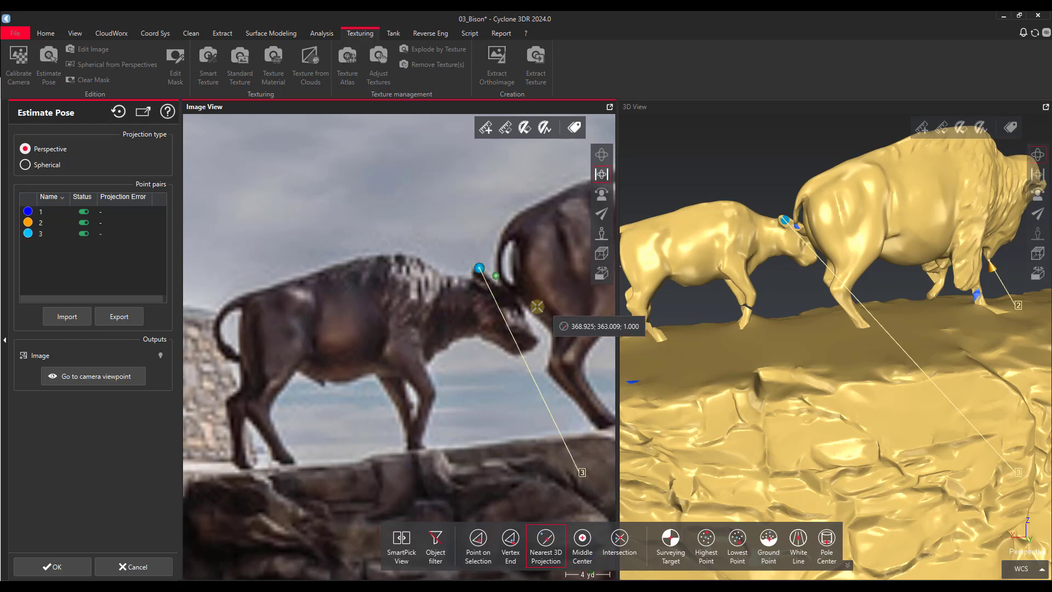
{"action": "left_click", "coordinate": [479, 267]}
Add point pair 4 at the lower end of the curved crack near the rock wall's base, on the mesh and in the photo
{"action": "scroll", "coordinate": [709, 257], "scroll_direction": "down", "scroll_amount": 2}
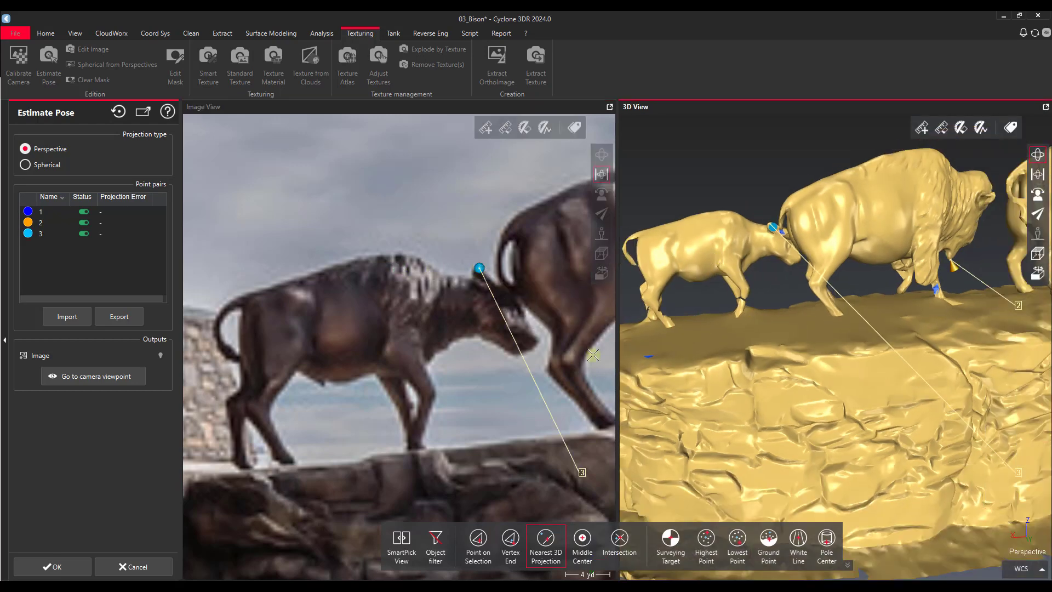
{"action": "scroll", "coordinate": [384, 296], "scroll_direction": "down", "scroll_amount": 5}
{"action": "middle_click_drag", "start_coordinate": [463, 350], "coordinate": [279, 367]}
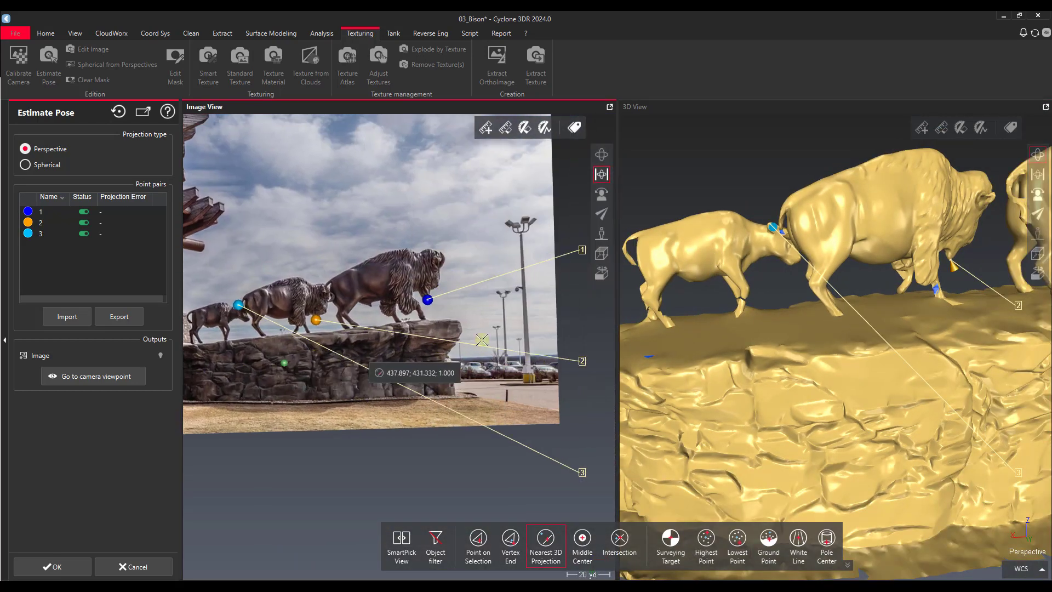
{"action": "left_click_drag", "start_coordinate": [893, 332], "coordinate": [822, 329]}
{"action": "scroll", "coordinate": [807, 329], "scroll_direction": "down", "scroll_amount": 2}
{"action": "scroll", "coordinate": [806, 331], "scroll_direction": "up", "scroll_amount": 8}
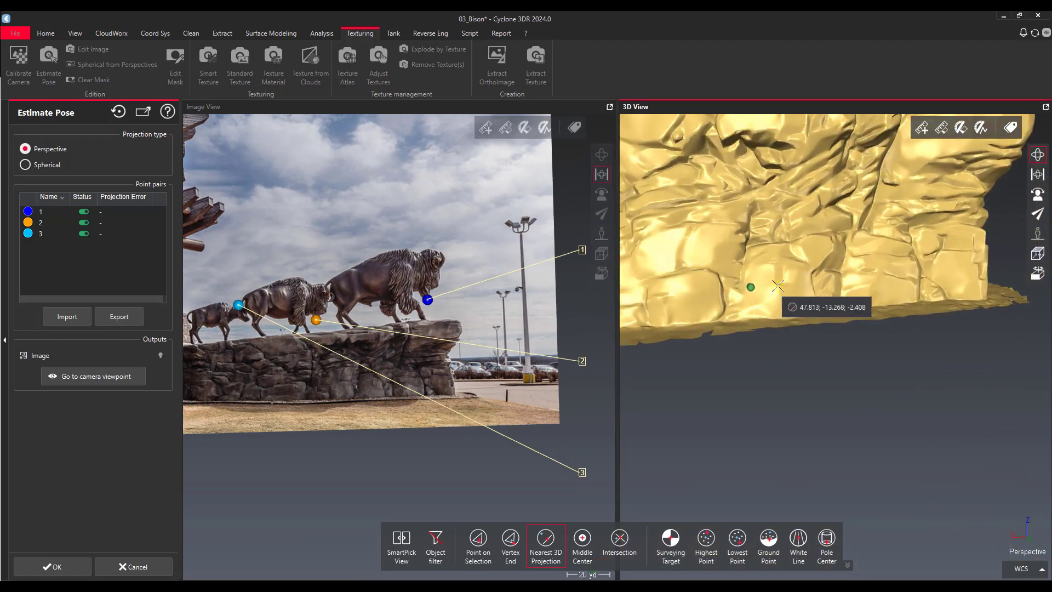
{"action": "scroll", "coordinate": [427, 387], "scroll_direction": "up", "scroll_amount": 6}
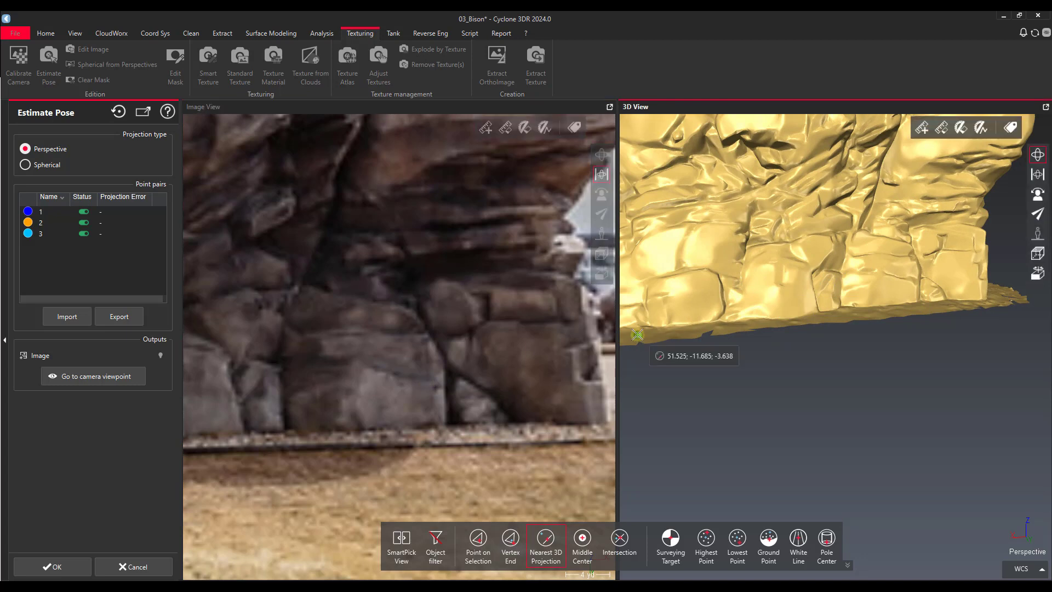
{"action": "scroll", "coordinate": [920, 274], "scroll_direction": "up", "scroll_amount": 2}
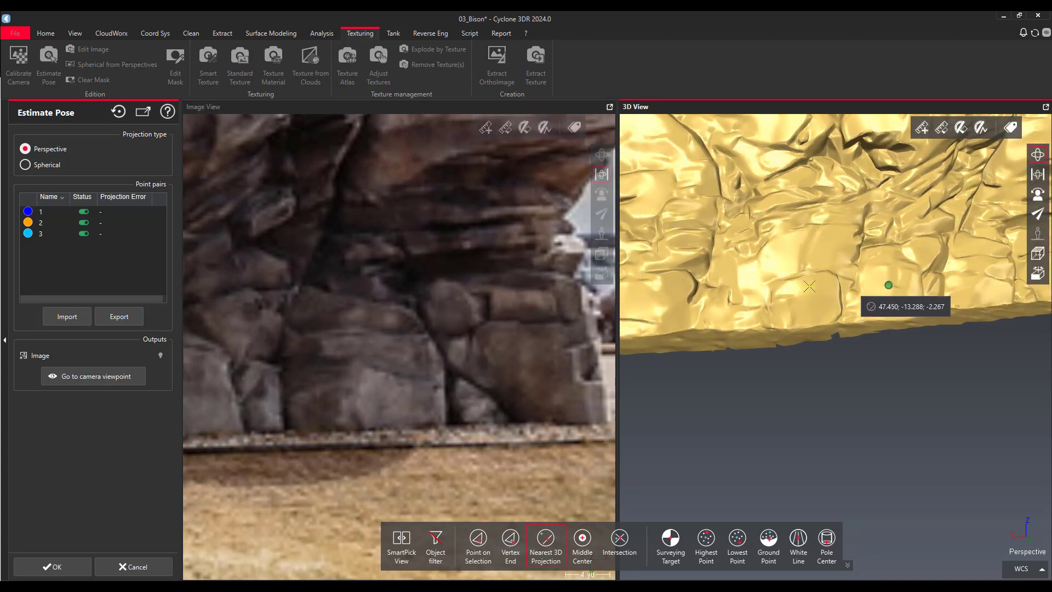
{"action": "middle_click_drag", "start_coordinate": [403, 331], "coordinate": [608, 304]}
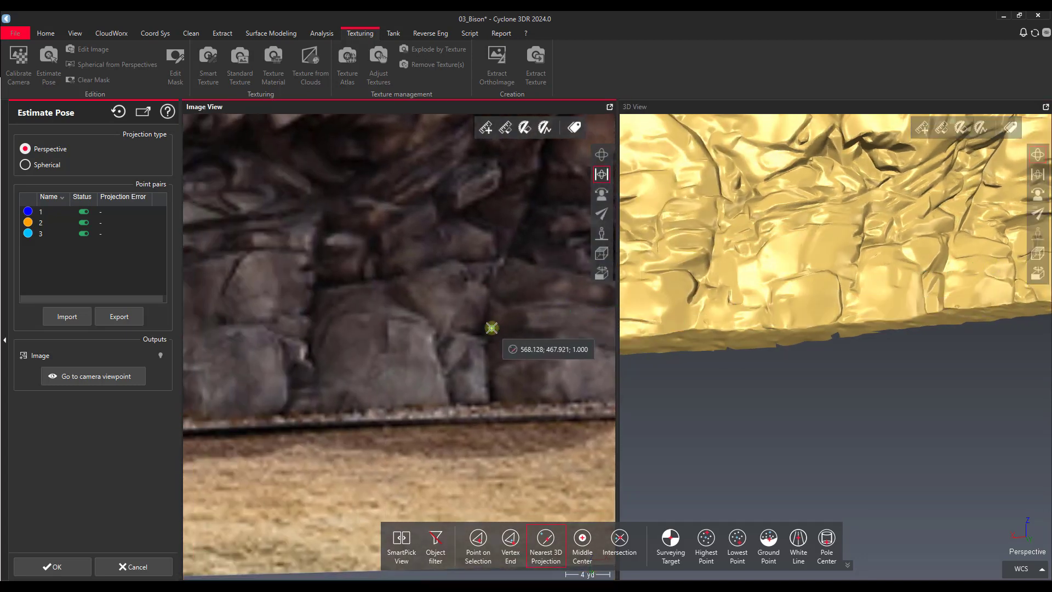
{"action": "scroll", "coordinate": [491, 327], "scroll_direction": "up", "scroll_amount": 1}
{"action": "middle_click_drag", "start_coordinate": [470, 316], "coordinate": [595, 300]}
{"action": "scroll", "coordinate": [415, 313], "scroll_direction": "down", "scroll_amount": 2}
{"action": "middle_click_drag", "start_coordinate": [377, 311], "coordinate": [624, 284]}
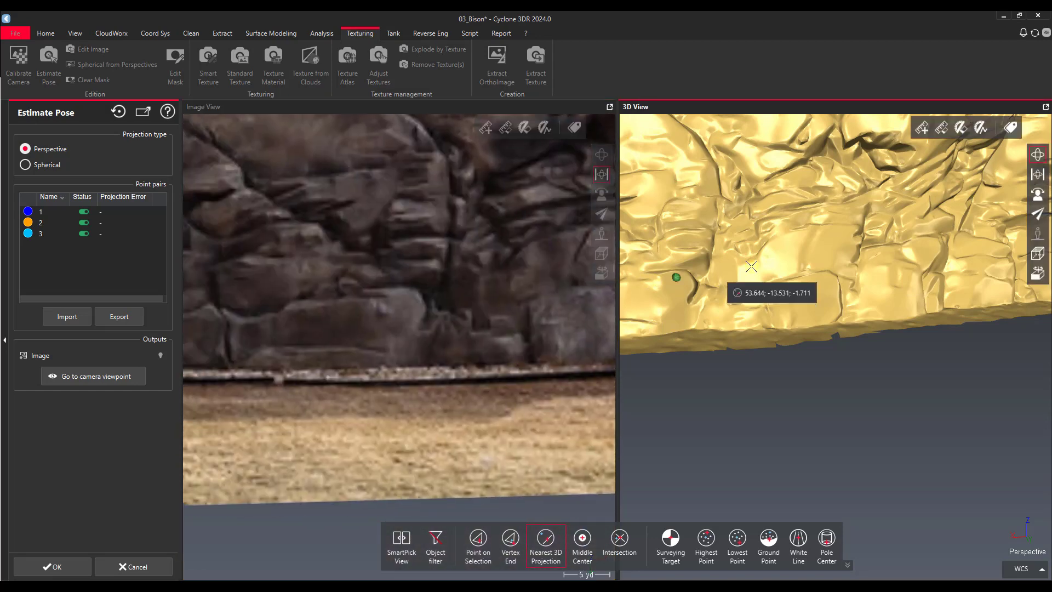
{"action": "middle_click_drag", "start_coordinate": [770, 267], "coordinate": [860, 257]}
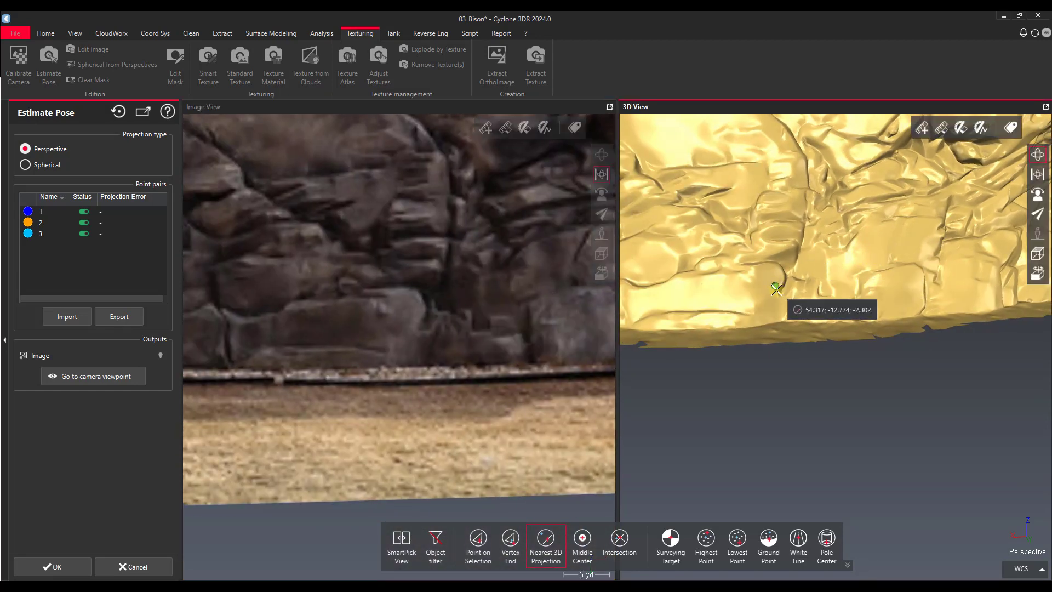
{"action": "scroll", "coordinate": [780, 297], "scroll_direction": "up", "scroll_amount": 2}
{"action": "left_click", "coordinate": [780, 296]}
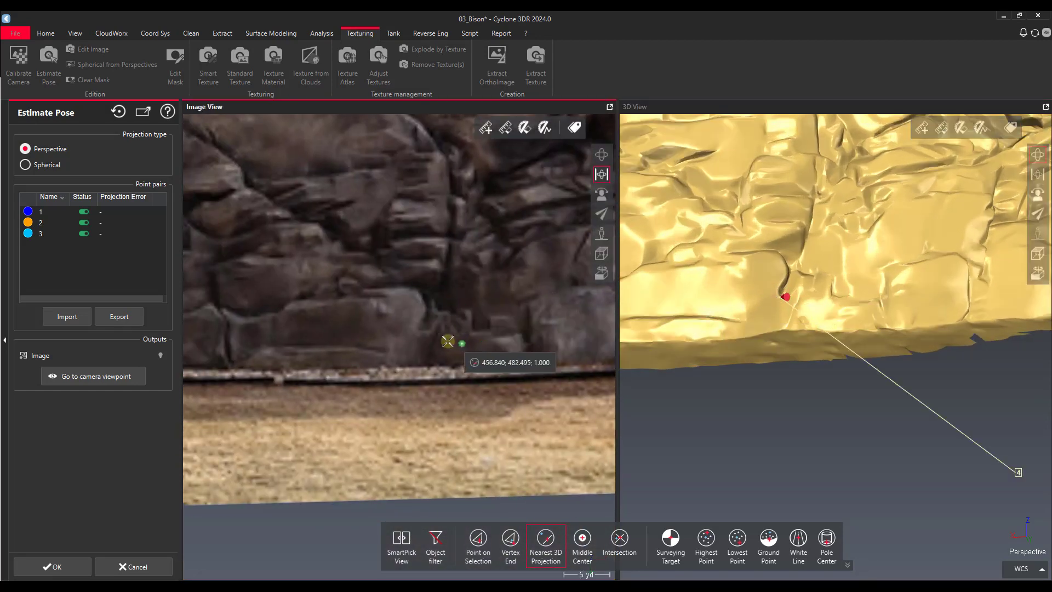
{"action": "left_click", "coordinate": [421, 330]}
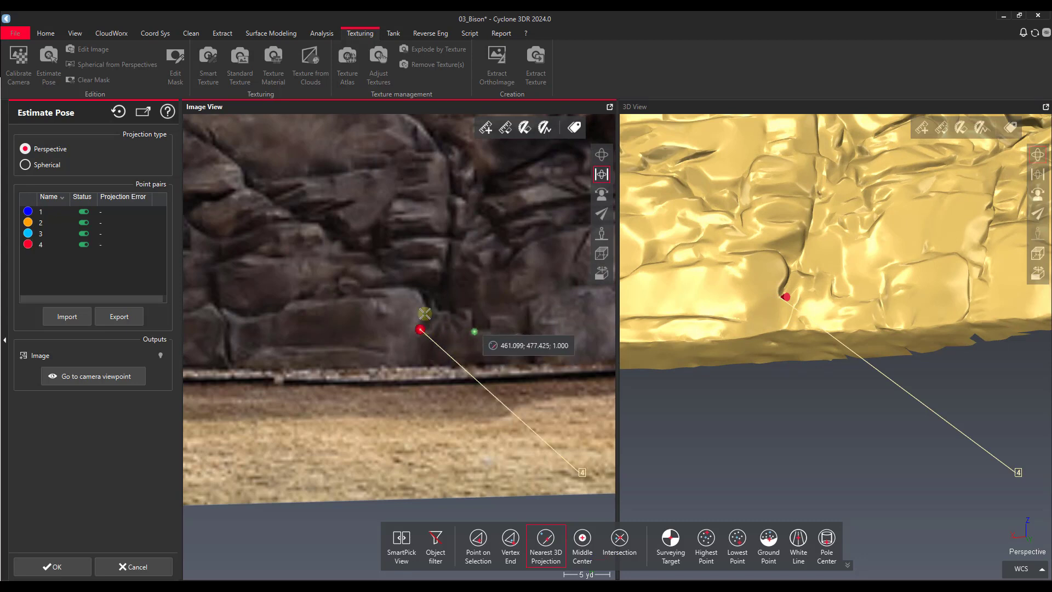
Add point pair 5 on the small protruding rock in the lower wall beneath the calf, on the mesh and in the photo
{"action": "scroll", "coordinate": [282, 277], "scroll_direction": "down", "scroll_amount": 2}
{"action": "middle_click_drag", "start_coordinate": [322, 267], "coordinate": [478, 289]}
{"action": "middle_click_drag", "start_coordinate": [296, 291], "coordinate": [465, 283]}
{"action": "middle_click_drag", "start_coordinate": [749, 261], "coordinate": [885, 257]}
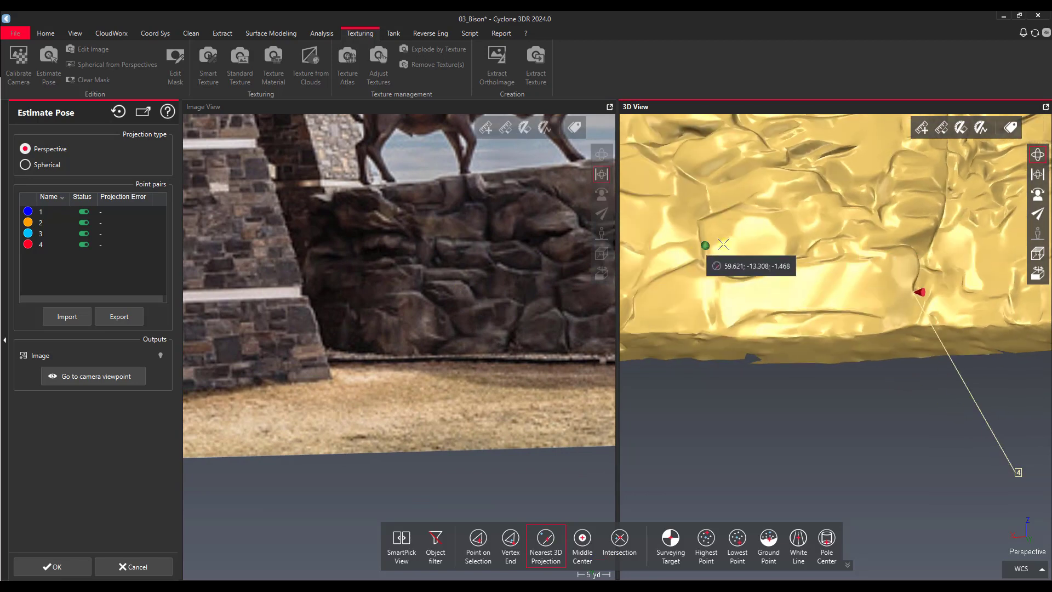
{"action": "middle_click_drag", "start_coordinate": [723, 243], "coordinate": [817, 253]}
{"action": "scroll", "coordinate": [897, 275], "scroll_direction": "up", "scroll_amount": 3}
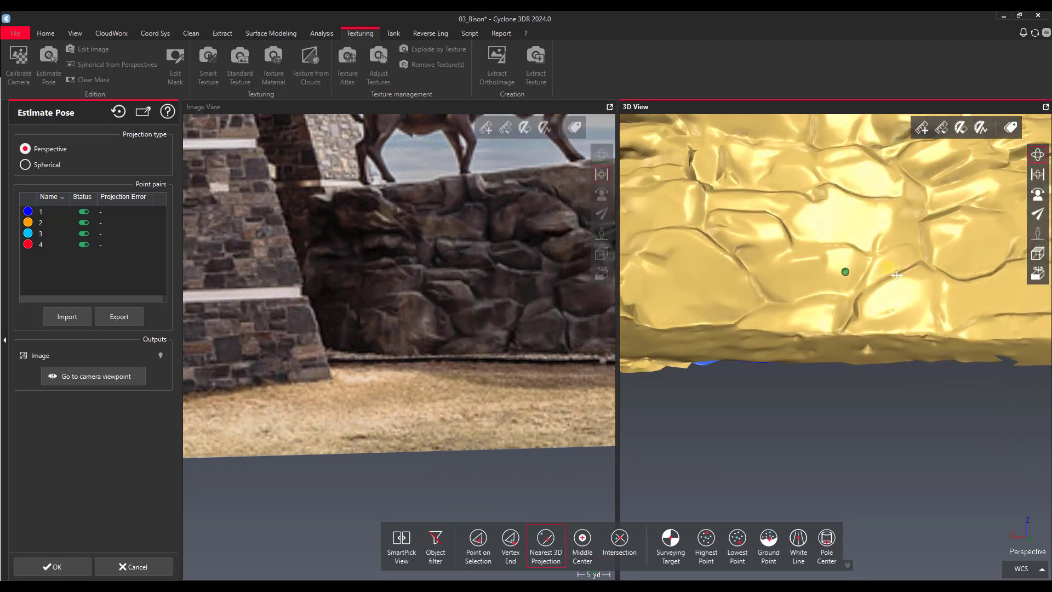
{"action": "middle_click_drag", "start_coordinate": [896, 275], "coordinate": [935, 268]}
{"action": "scroll", "coordinate": [826, 225], "scroll_direction": "up", "scroll_amount": 3}
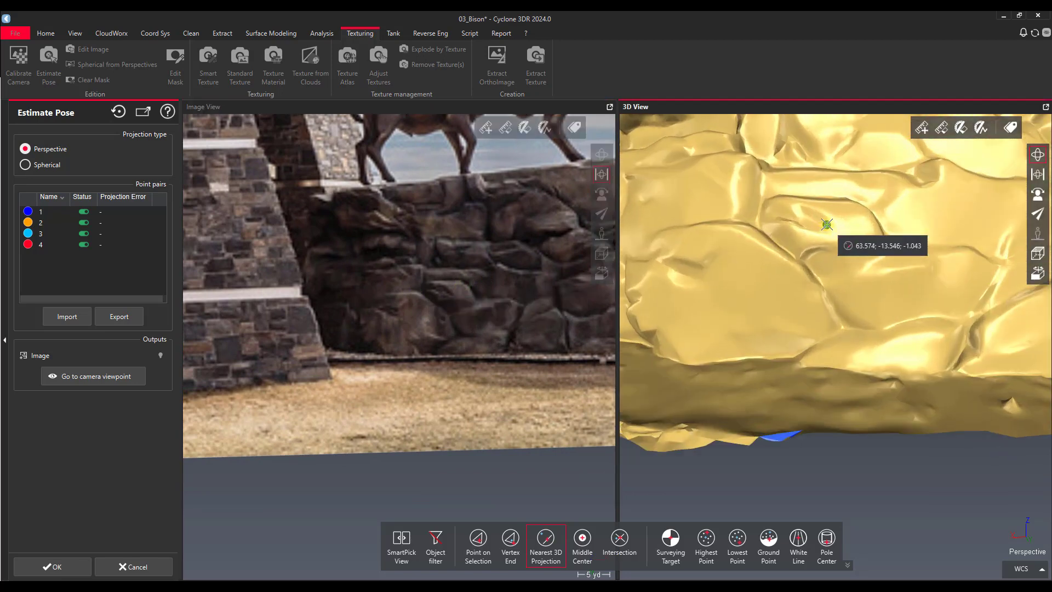
{"action": "scroll", "coordinate": [827, 225], "scroll_direction": "up", "scroll_amount": 2}
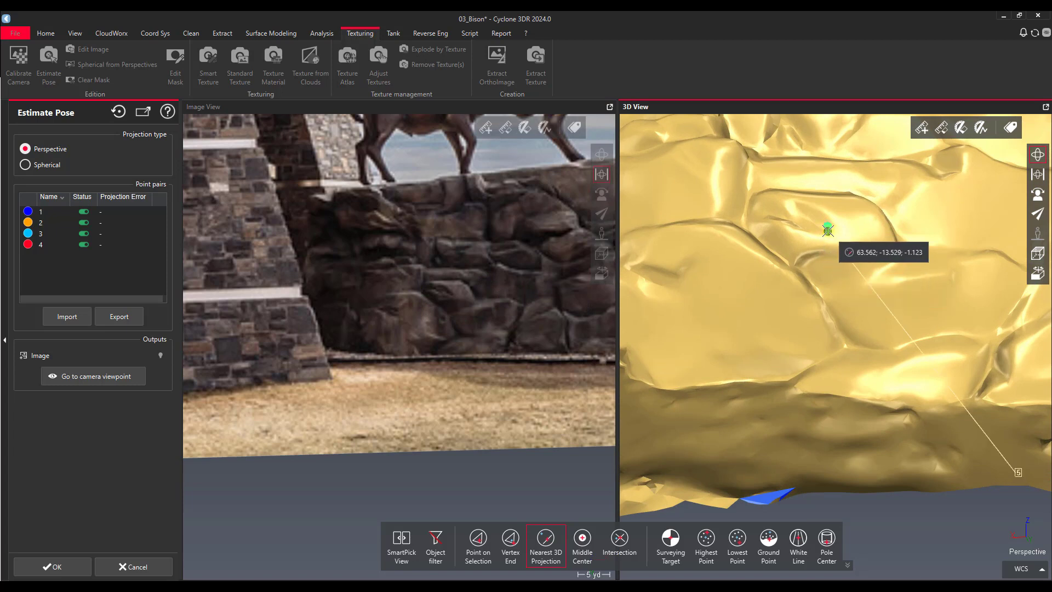
{"action": "scroll", "coordinate": [452, 292], "scroll_direction": "up", "scroll_amount": 2}
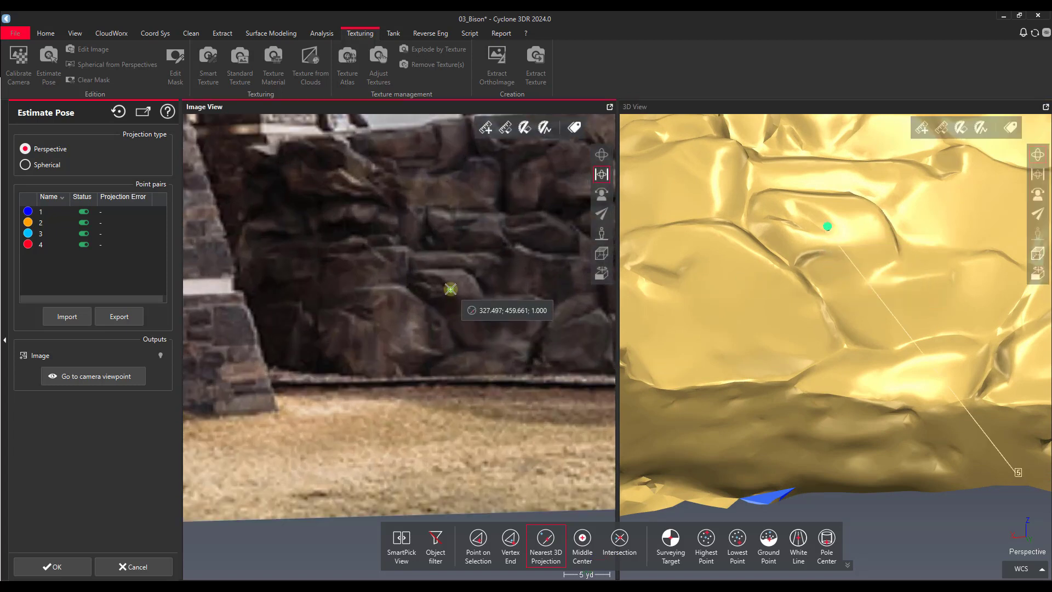
{"action": "left_click", "coordinate": [450, 288]}
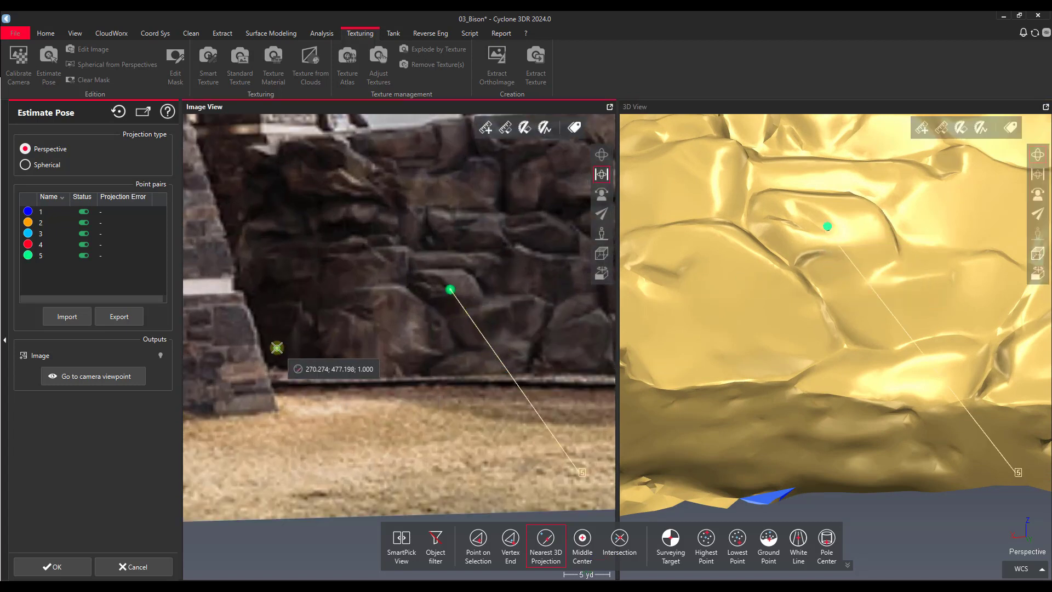
Review the five point pairs across the whole photo and accept the pose estimation
{"action": "scroll", "coordinate": [506, 284], "scroll_direction": "down", "scroll_amount": 3}
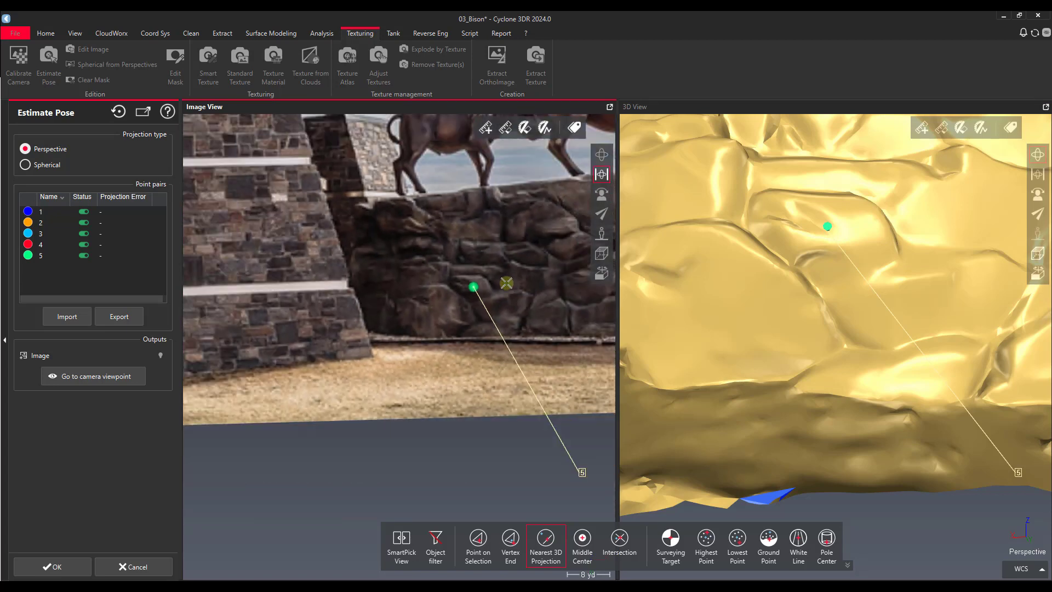
{"action": "scroll", "coordinate": [504, 283], "scroll_direction": "down", "scroll_amount": 2}
{"action": "middle_click_drag", "start_coordinate": [508, 275], "coordinate": [245, 354]}
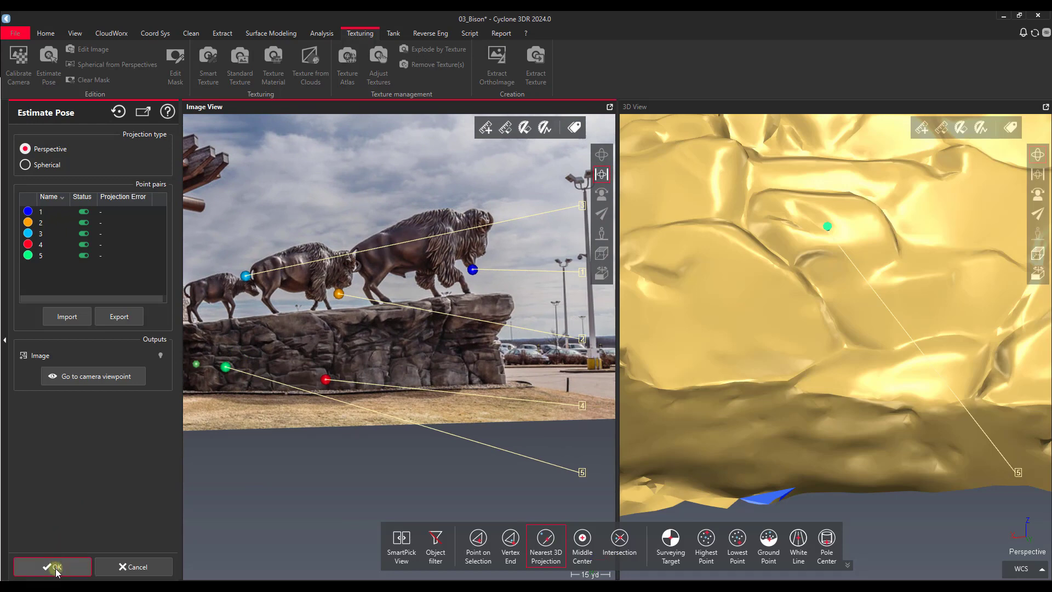
{"action": "key", "text": "Escape"}
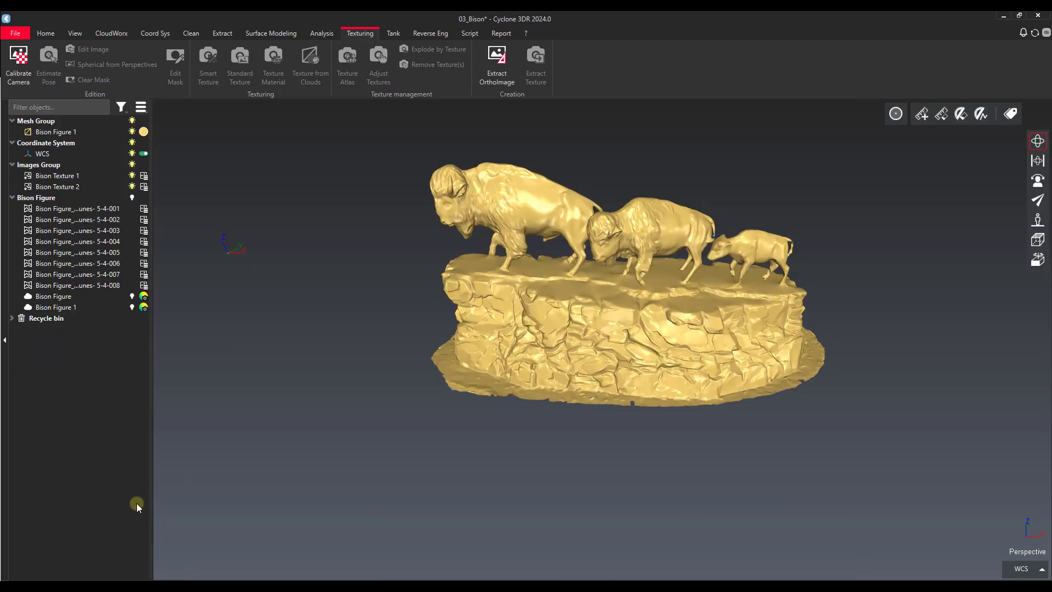
{"action": "scroll", "coordinate": [530, 306], "scroll_direction": "down", "scroll_amount": 5}
{"action": "left_click_drag", "start_coordinate": [544, 301], "coordinate": [621, 312]}
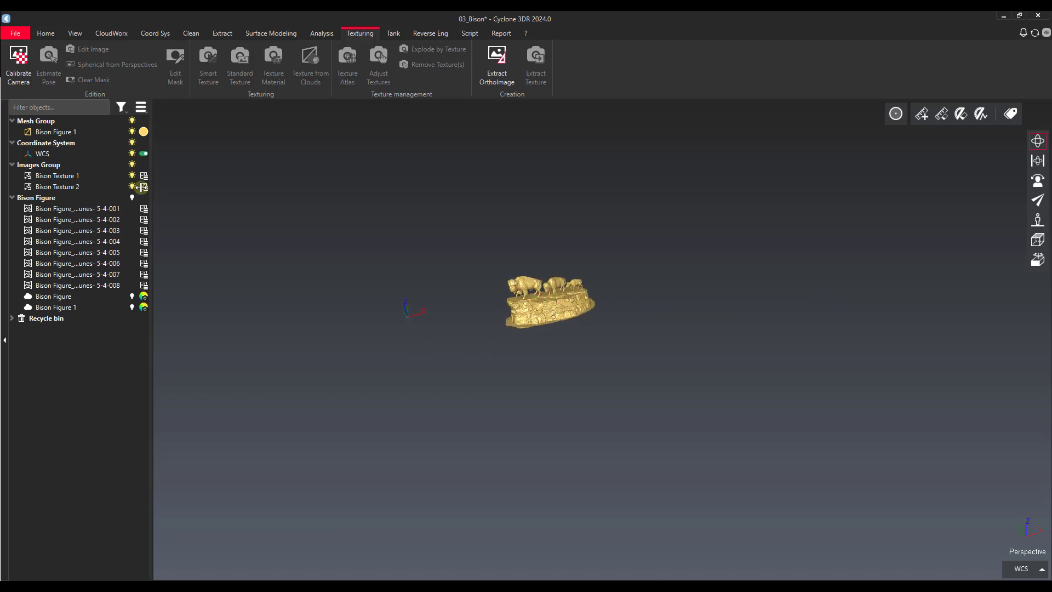
{"action": "left_click", "coordinate": [107, 177]}
{"action": "left_click", "coordinate": [83, 133], "text": "ctrl"}
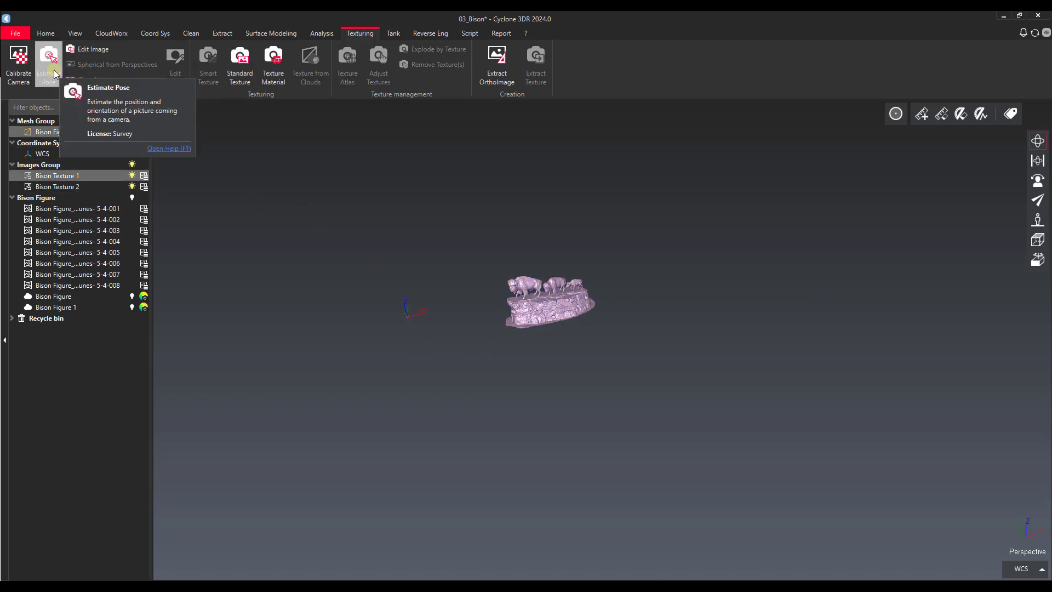
Show the scanning positions around the bison mesh
{"action": "left_click", "coordinate": [790, 149]}
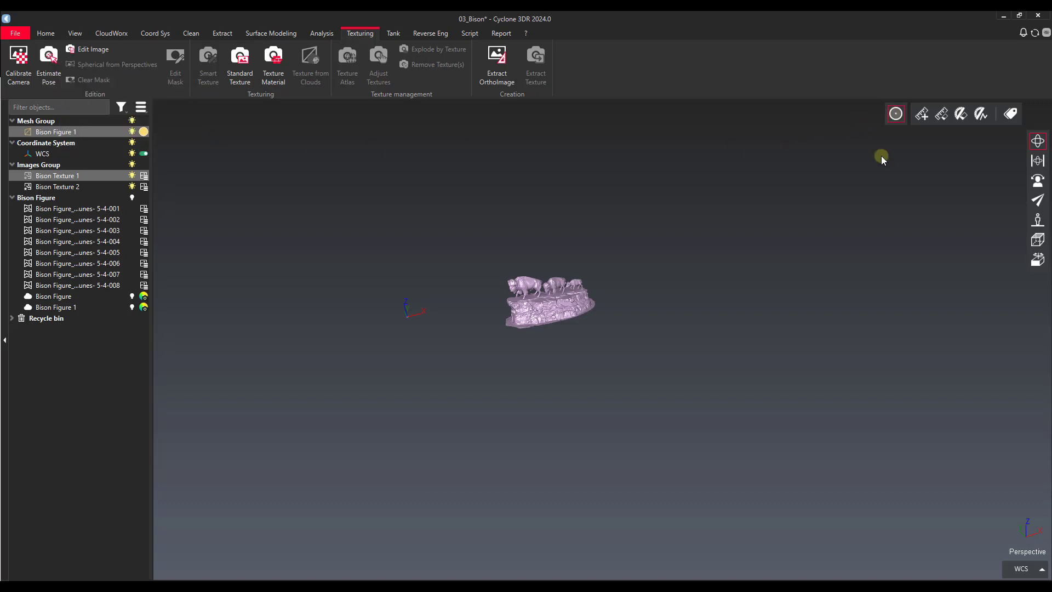
{"action": "scroll", "coordinate": [669, 332], "scroll_direction": "up", "scroll_amount": 5}
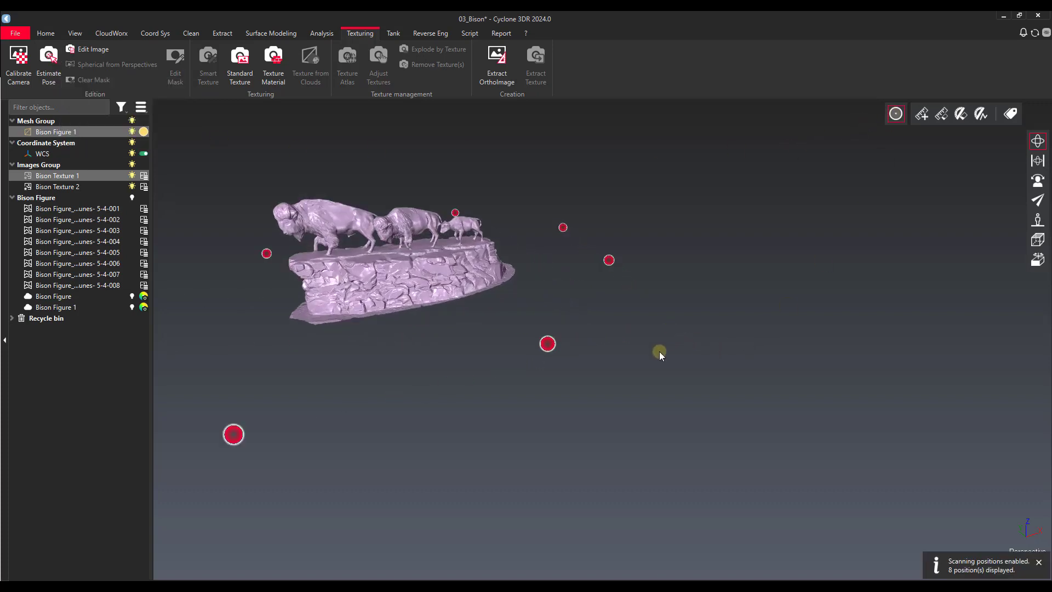
{"action": "left_click_drag", "start_coordinate": [440, 351], "coordinate": [515, 378]}
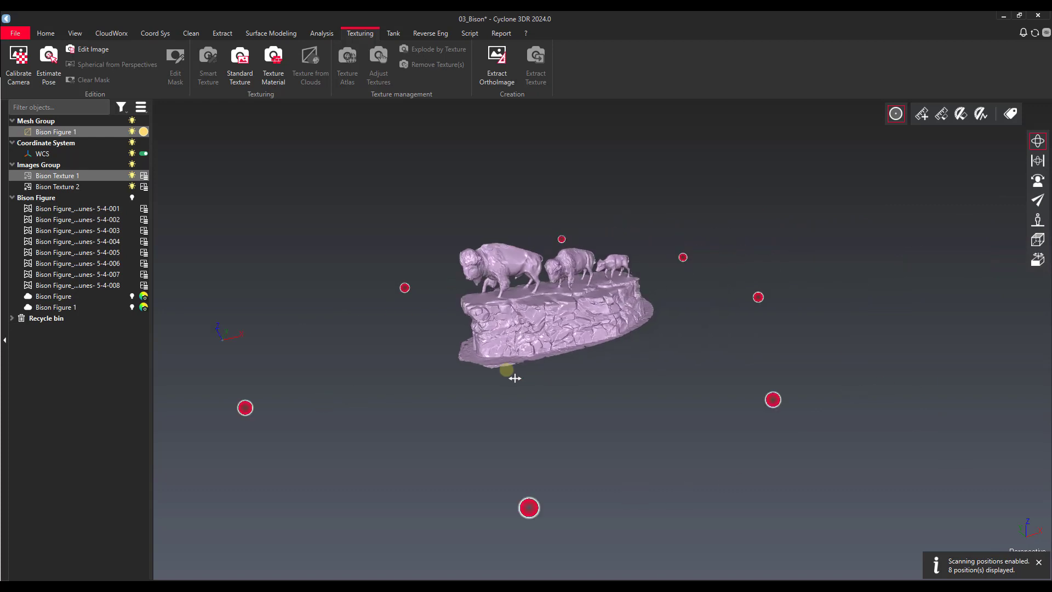
Start Estimate Pose for the photo Bison Texture 2 together with the Bison Figure 1 mesh
{"action": "left_click", "coordinate": [97, 187]}
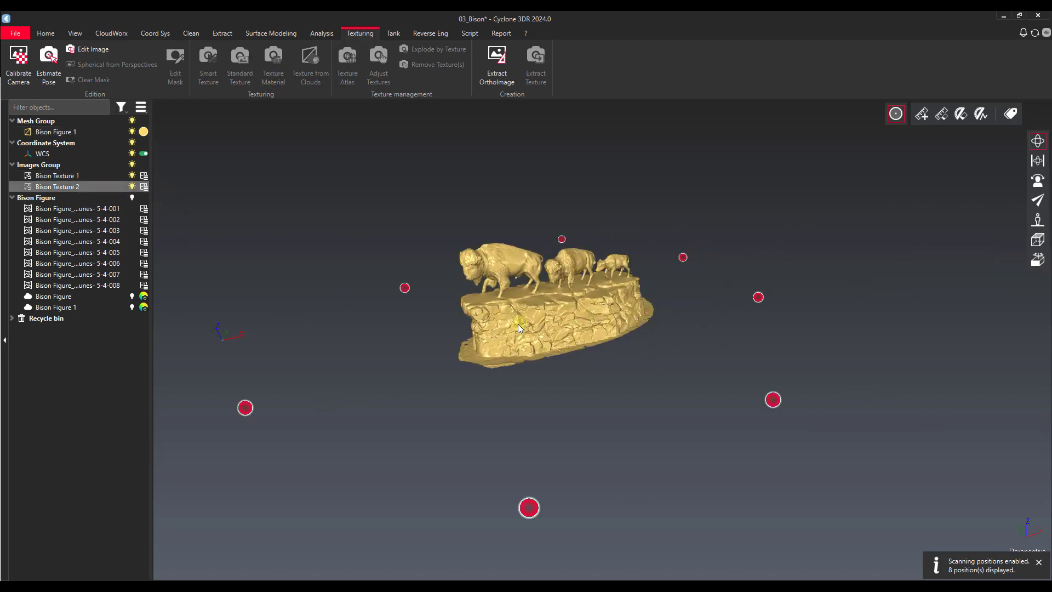
{"action": "left_click", "coordinate": [114, 129], "text": "ctrl"}
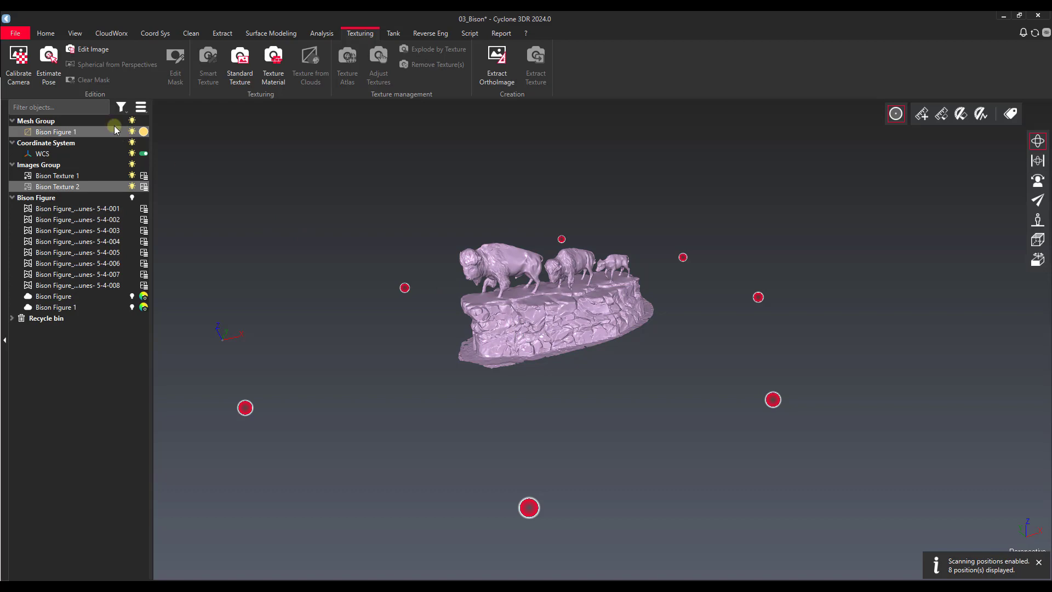
{"action": "left_click", "coordinate": [49, 69]}
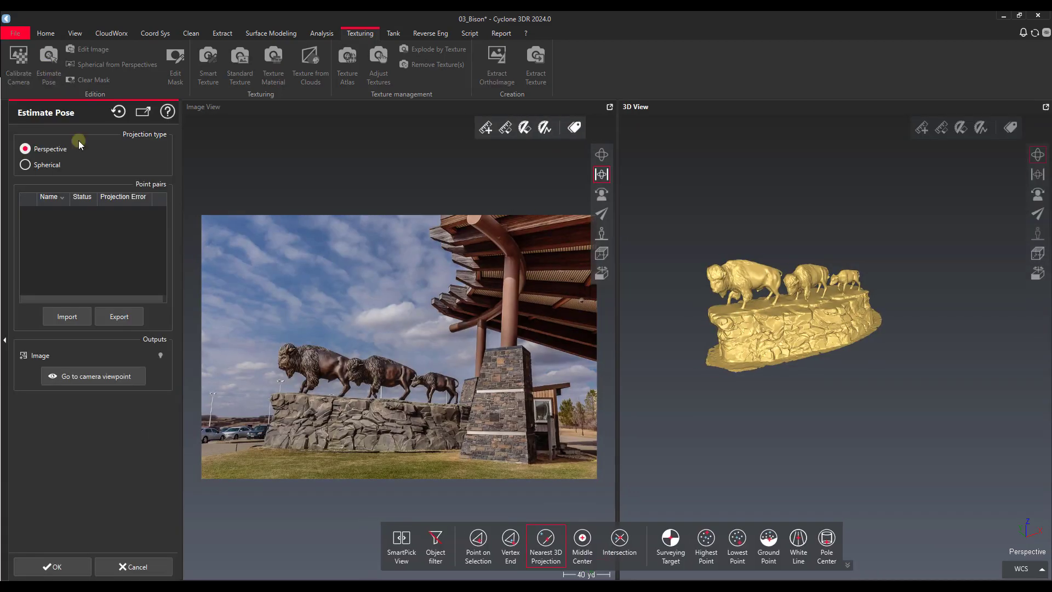
Add point pair 1 on the eye of the largest, leading bison, in the photo and on the mesh
{"action": "scroll", "coordinate": [382, 324], "scroll_direction": "up", "scroll_amount": 5}
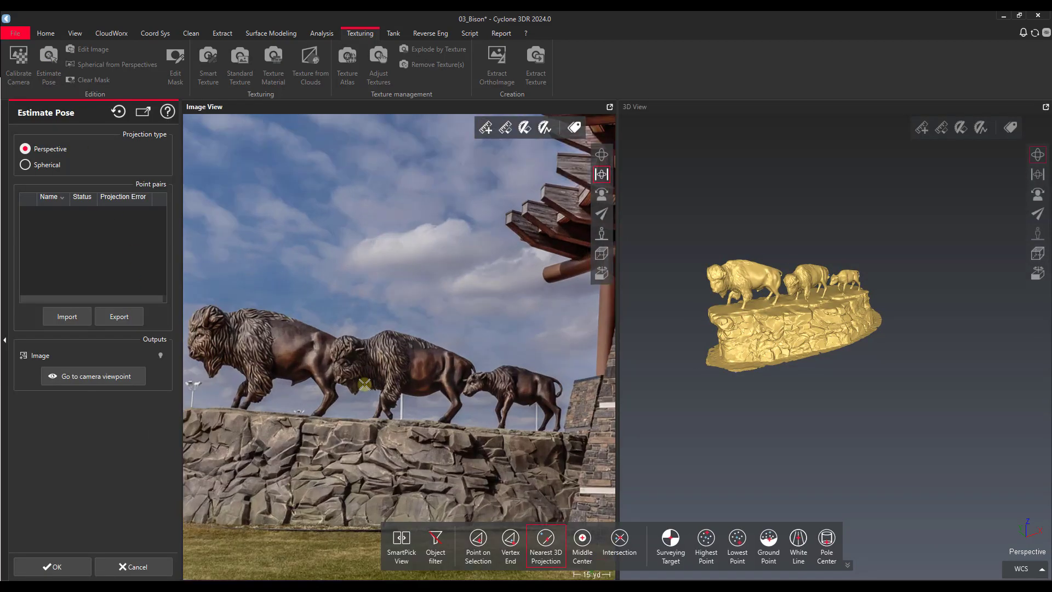
{"action": "scroll", "coordinate": [761, 313], "scroll_direction": "up", "scroll_amount": 3}
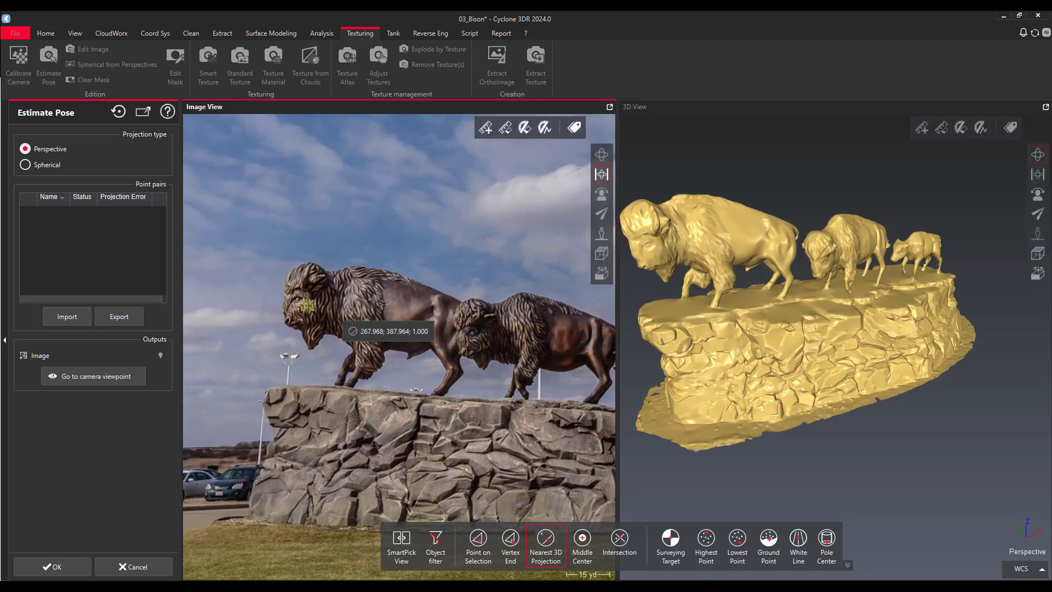
{"action": "scroll", "coordinate": [305, 297], "scroll_direction": "up", "scroll_amount": 4}
{"action": "left_click", "coordinate": [279, 293]}
{"action": "scroll", "coordinate": [652, 241], "scroll_direction": "up", "scroll_amount": 5}
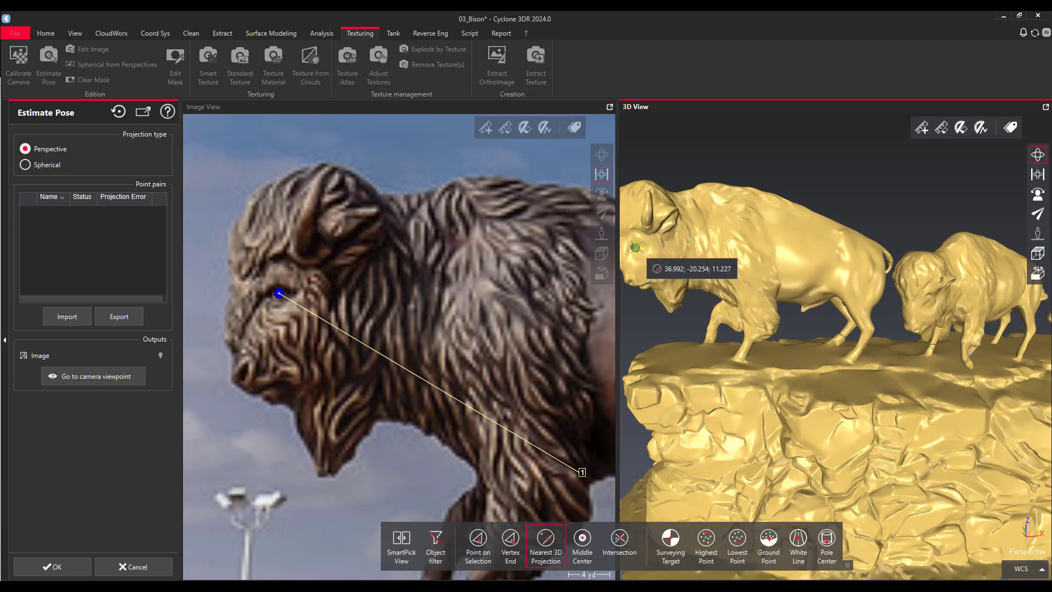
{"action": "left_click", "coordinate": [636, 247]}
Add point pair 2 on the beard tip of the leading bison, on the mesh and in the photo
{"action": "scroll", "coordinate": [673, 314], "scroll_direction": "up", "scroll_amount": 3}
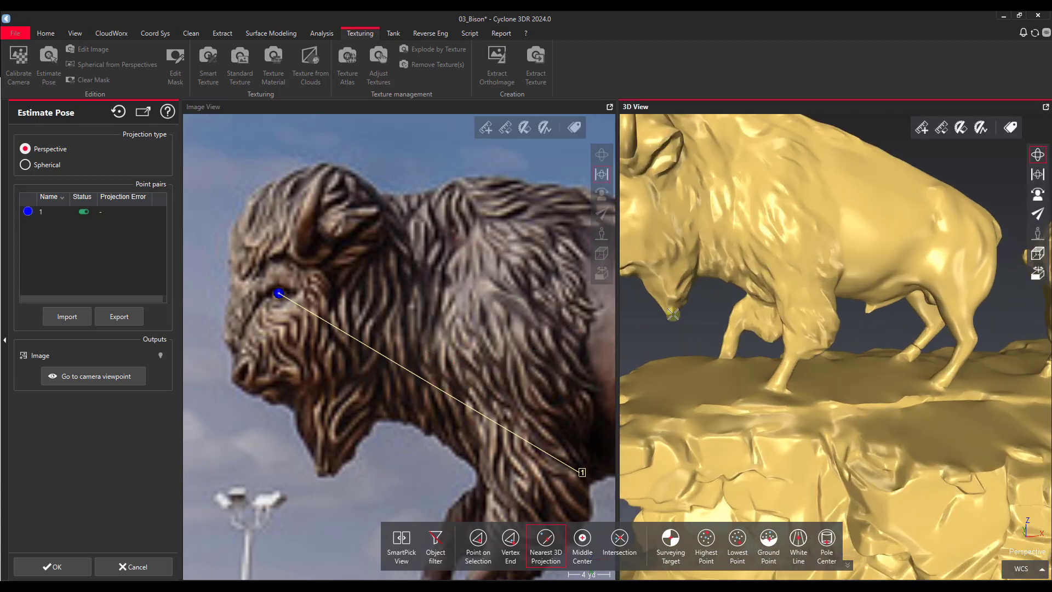
{"action": "scroll", "coordinate": [673, 314], "scroll_direction": "down", "scroll_amount": 2}
{"action": "left_click", "coordinate": [667, 311]}
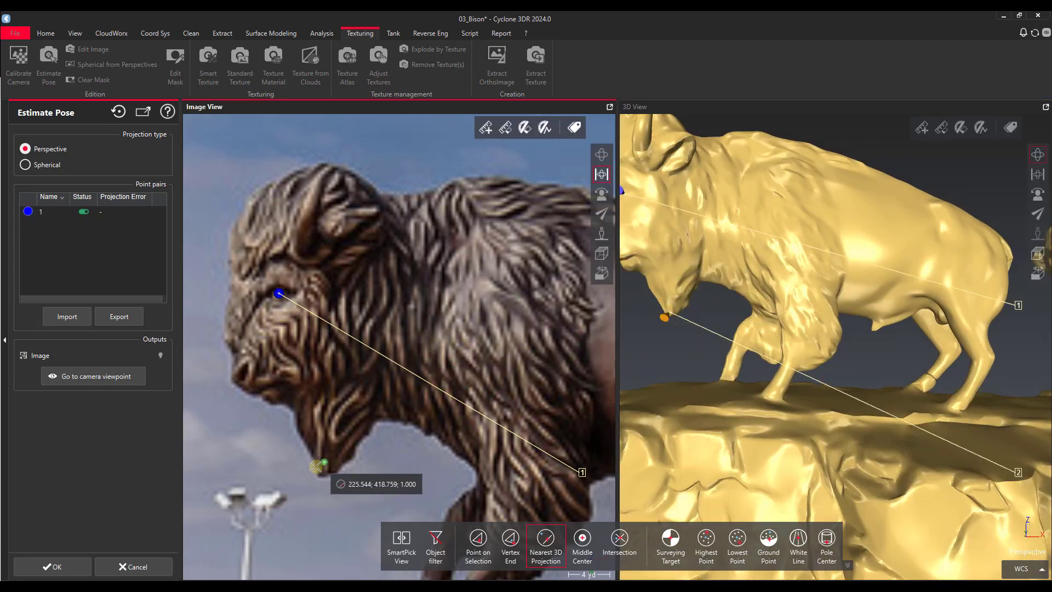
{"action": "left_click", "coordinate": [323, 473]}
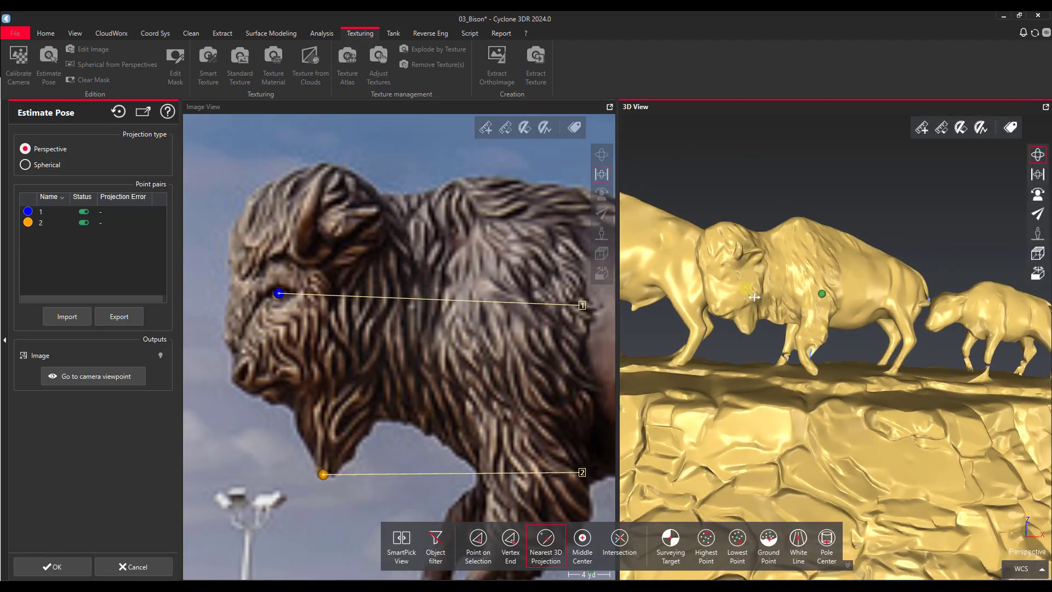
Add point pair 3 on the beard tip of the middle bison, in the photo and on the mesh
{"action": "middle_click_drag", "start_coordinate": [571, 355], "coordinate": [291, 304]}
{"action": "middle_click_drag", "start_coordinate": [559, 335], "coordinate": [282, 308]}
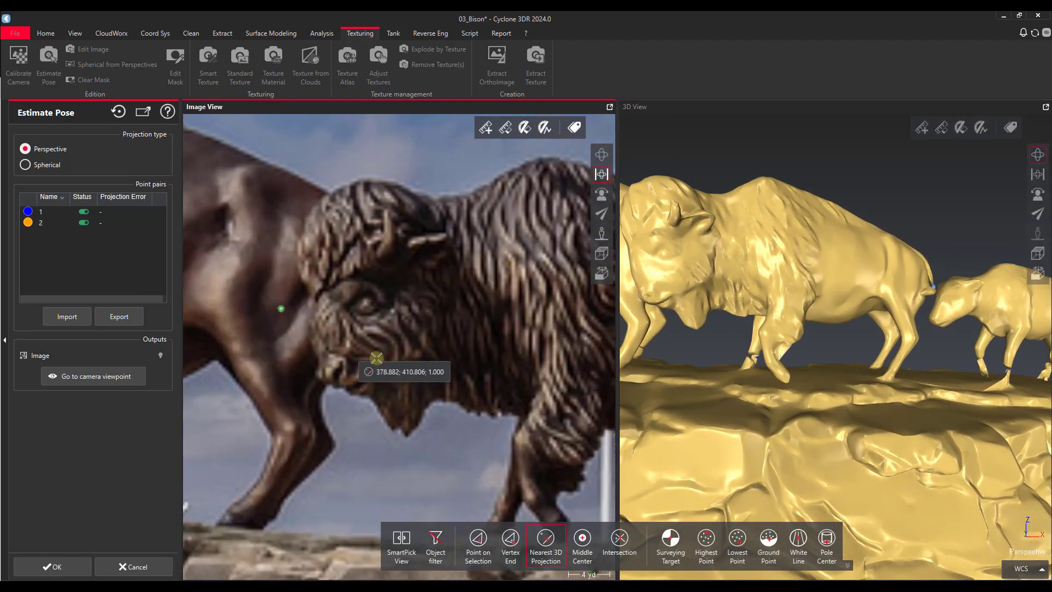
{"action": "left_click", "coordinate": [405, 432]}
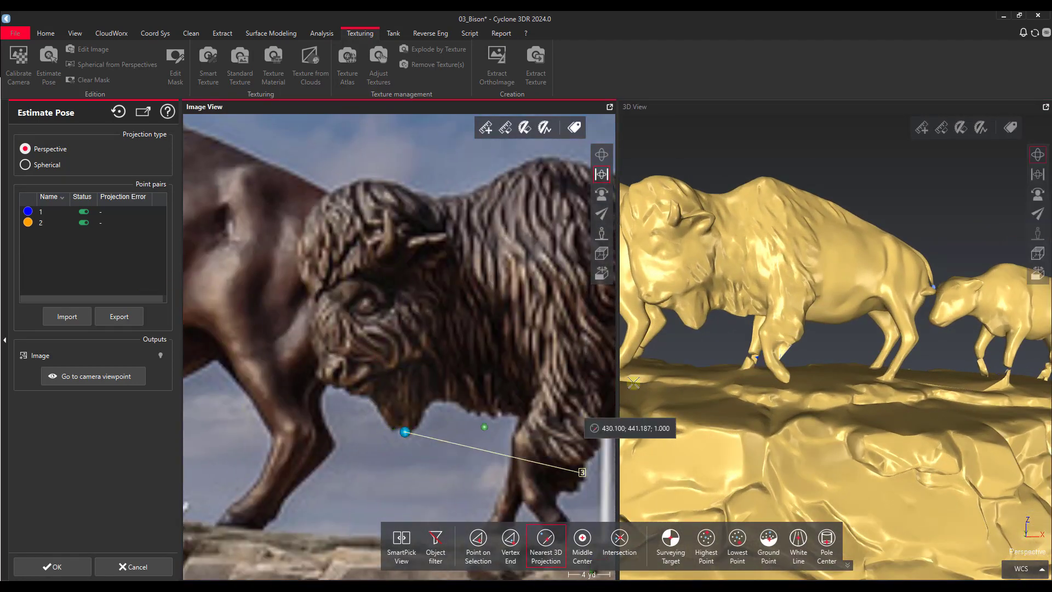
{"action": "left_click", "coordinate": [697, 331]}
Add point pair 4 on the tip of the calf's ear, in the photo and on the mesh
{"action": "scroll", "coordinate": [440, 392], "scroll_direction": "down", "scroll_amount": 3}
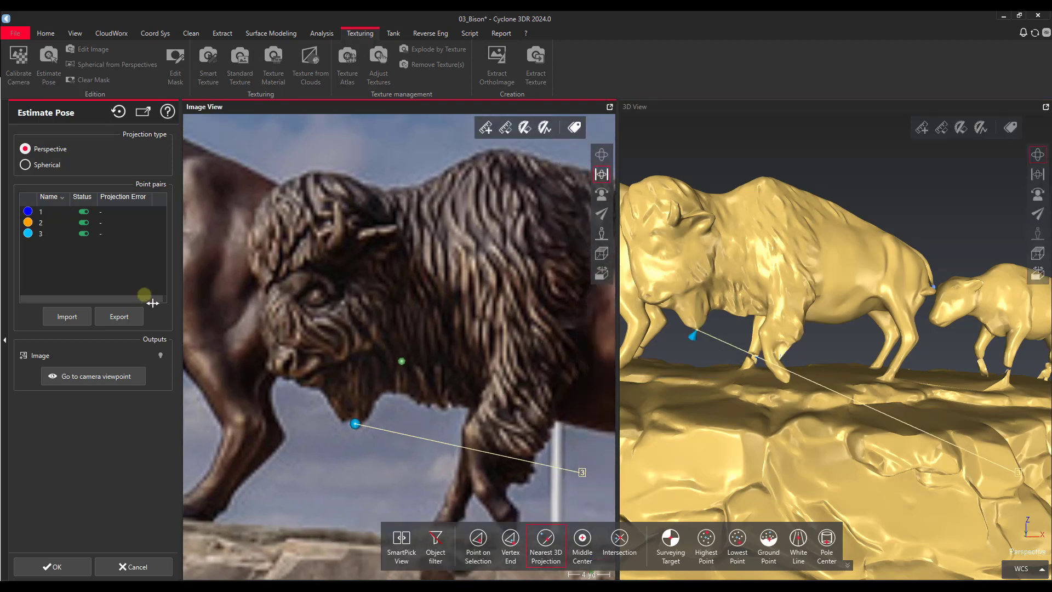
{"action": "scroll", "coordinate": [346, 285], "scroll_direction": "up", "scroll_amount": 2}
{"action": "scroll", "coordinate": [346, 286], "scroll_direction": "up", "scroll_amount": 2}
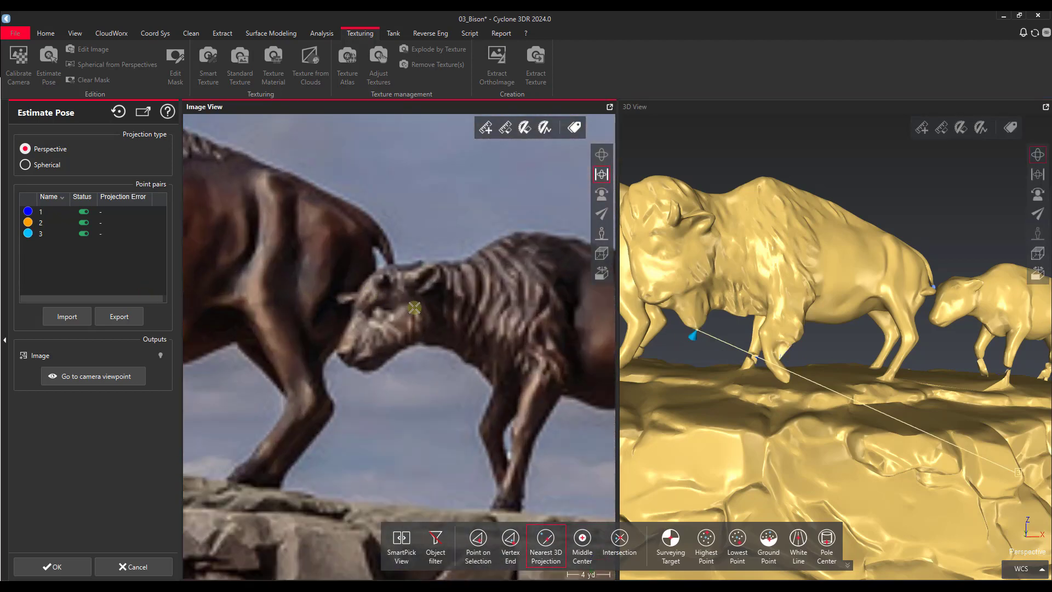
{"action": "left_click", "coordinate": [437, 268]}
{"action": "scroll", "coordinate": [943, 312], "scroll_direction": "up", "scroll_amount": 3}
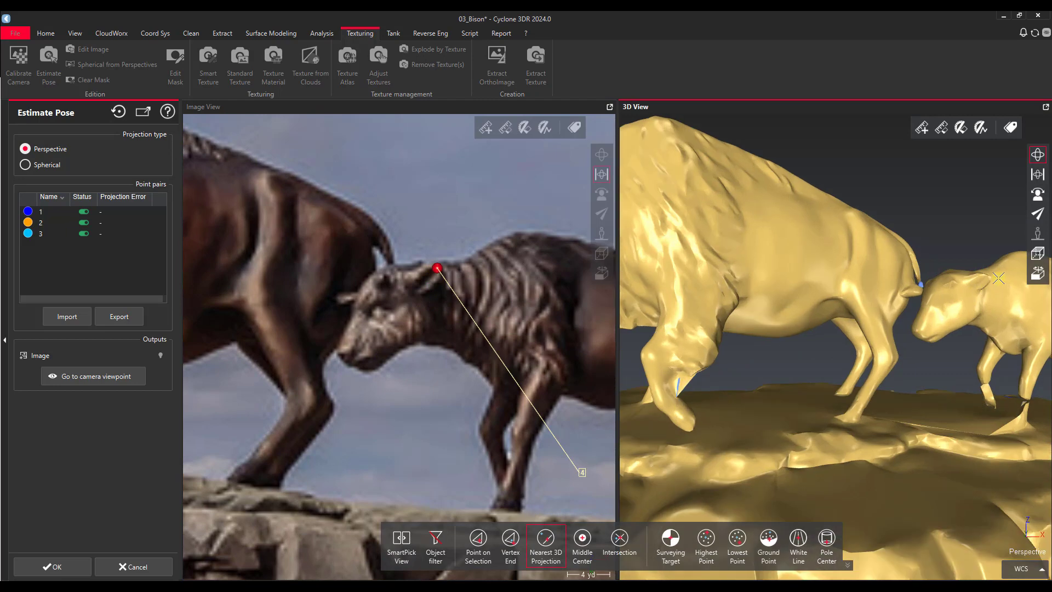
{"action": "left_click", "coordinate": [988, 278]}
Add point pair 5 at the dark notch between the wall rocks beneath the calf, on the mesh and in the photo
{"action": "scroll", "coordinate": [463, 199], "scroll_direction": "down", "scroll_amount": 3}
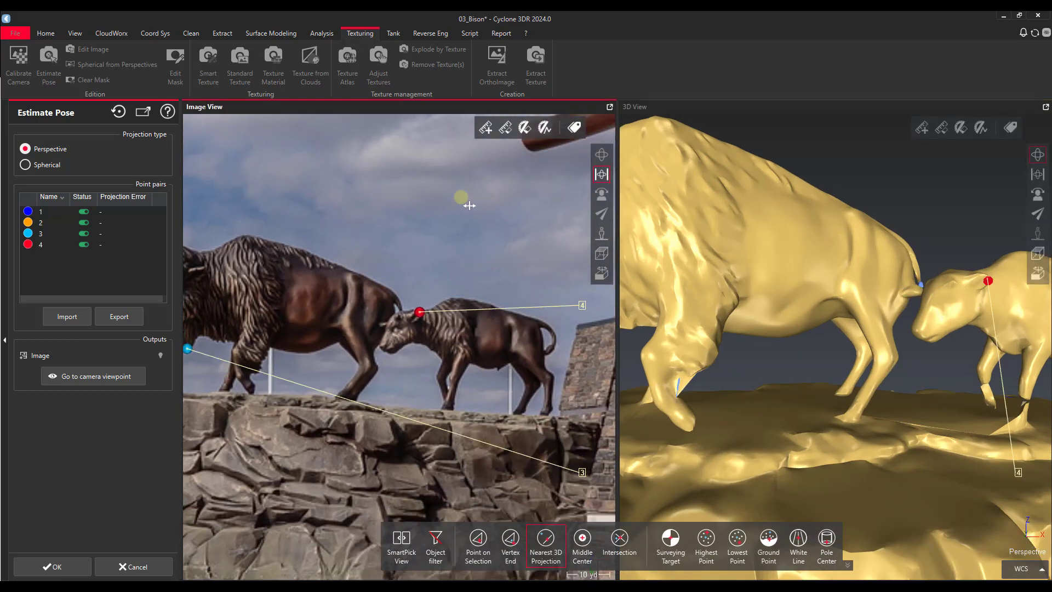
{"action": "scroll", "coordinate": [824, 337], "scroll_direction": "up", "scroll_amount": 3}
{"action": "scroll", "coordinate": [823, 337], "scroll_direction": "up", "scroll_amount": 1}
{"action": "scroll", "coordinate": [792, 315], "scroll_direction": "down", "scroll_amount": 4}
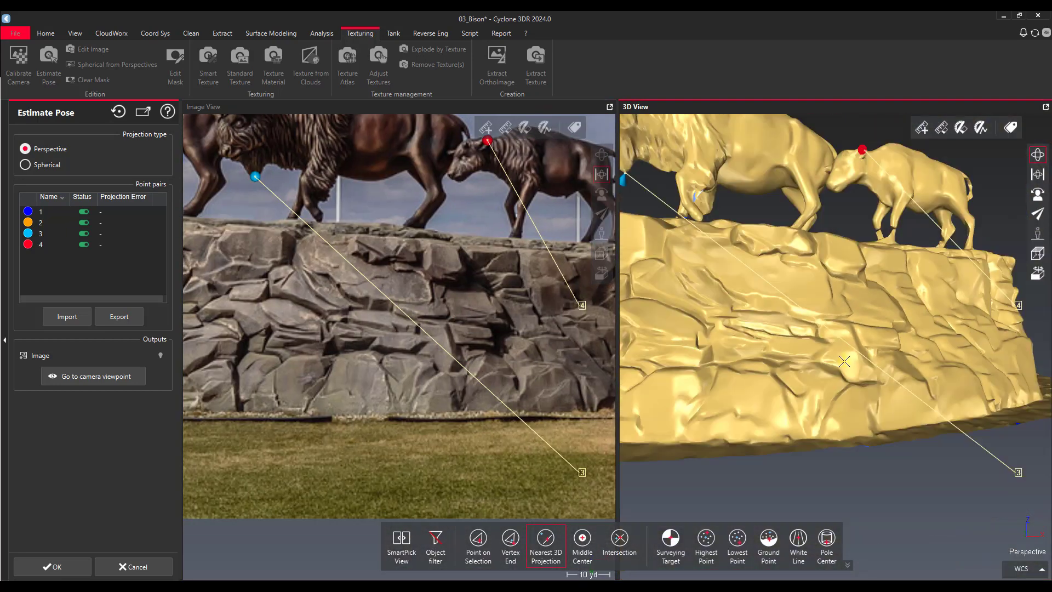
{"action": "right_click_drag", "start_coordinate": [789, 391], "coordinate": [784, 315]}
{"action": "left_click_drag", "start_coordinate": [784, 315], "coordinate": [753, 347]}
{"action": "scroll", "coordinate": [339, 354], "scroll_direction": "down", "scroll_amount": 3}
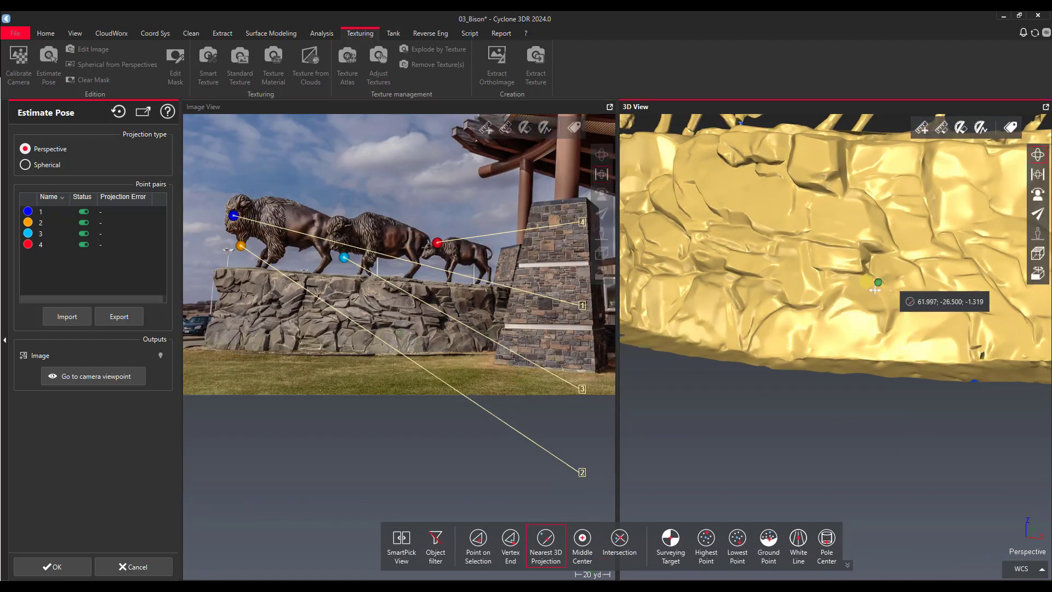
{"action": "scroll", "coordinate": [701, 300], "scroll_direction": "down", "scroll_amount": 2}
{"action": "scroll", "coordinate": [452, 343], "scroll_direction": "up", "scroll_amount": 2}
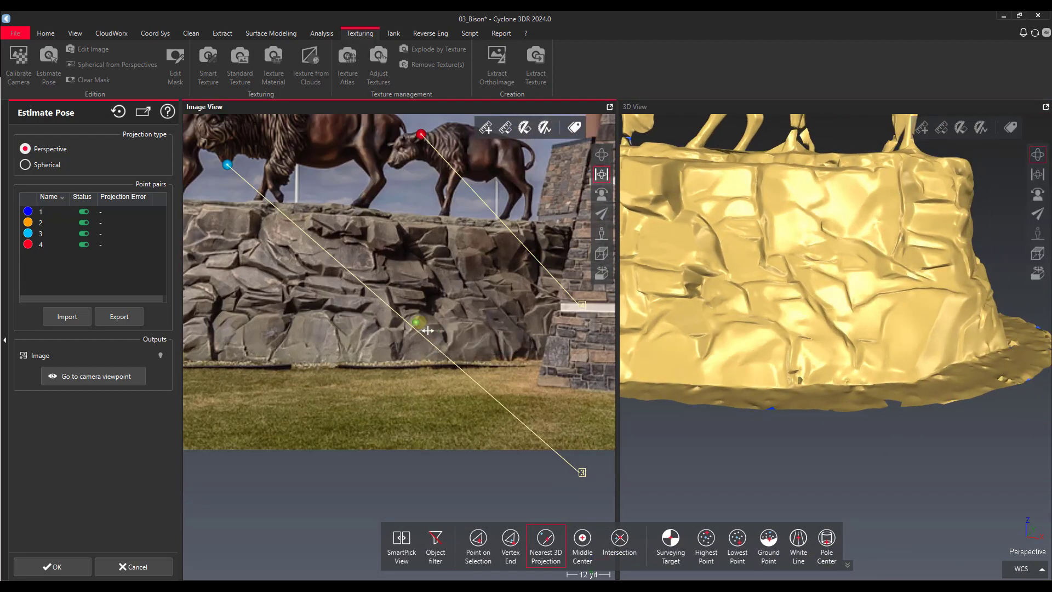
{"action": "middle_click_drag", "start_coordinate": [420, 322], "coordinate": [450, 345]}
{"action": "scroll", "coordinate": [492, 321], "scroll_direction": "up", "scroll_amount": 6}
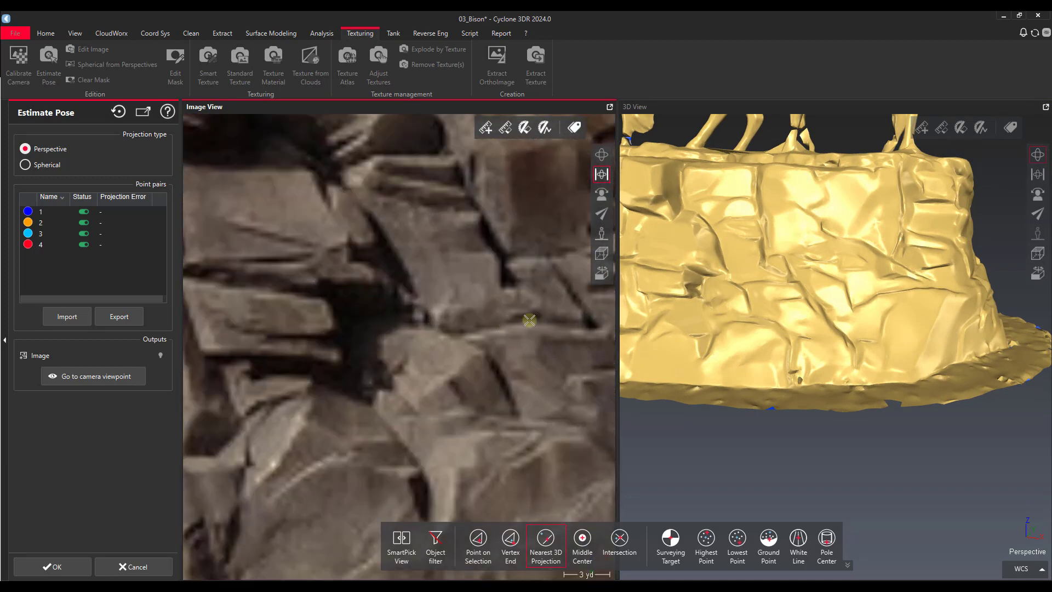
{"action": "middle_click_drag", "start_coordinate": [529, 320], "coordinate": [482, 321]}
{"action": "scroll", "coordinate": [795, 278], "scroll_direction": "up", "scroll_amount": 3}
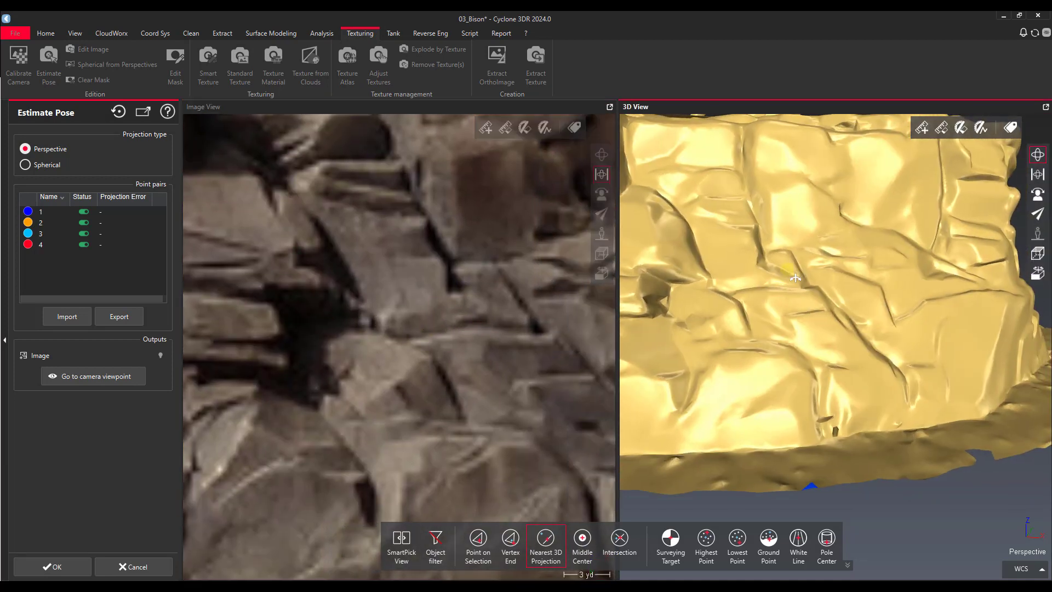
{"action": "left_click", "coordinate": [763, 258]}
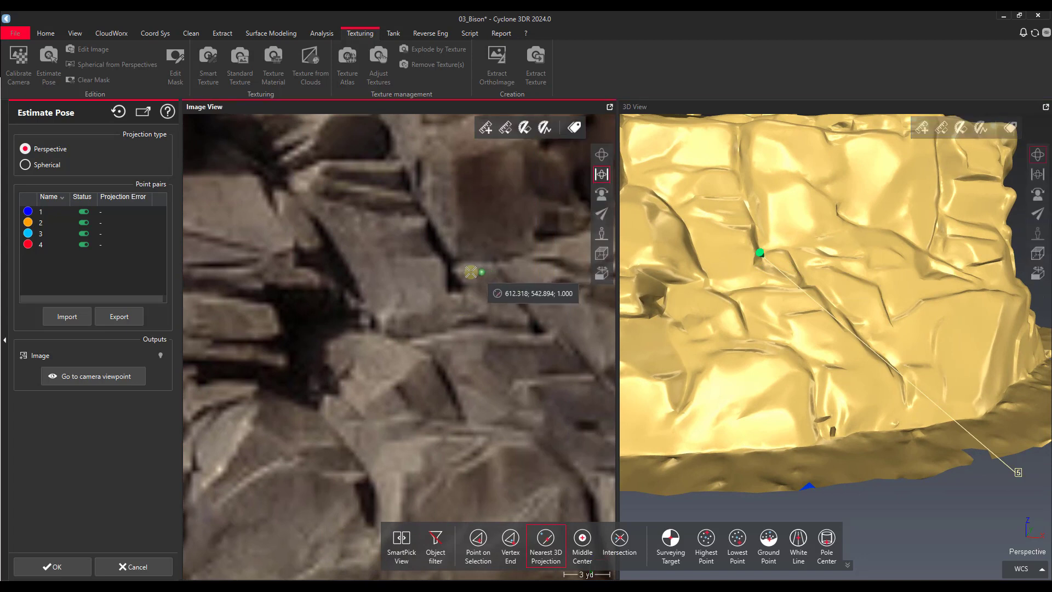
{"action": "left_click", "coordinate": [457, 272]}
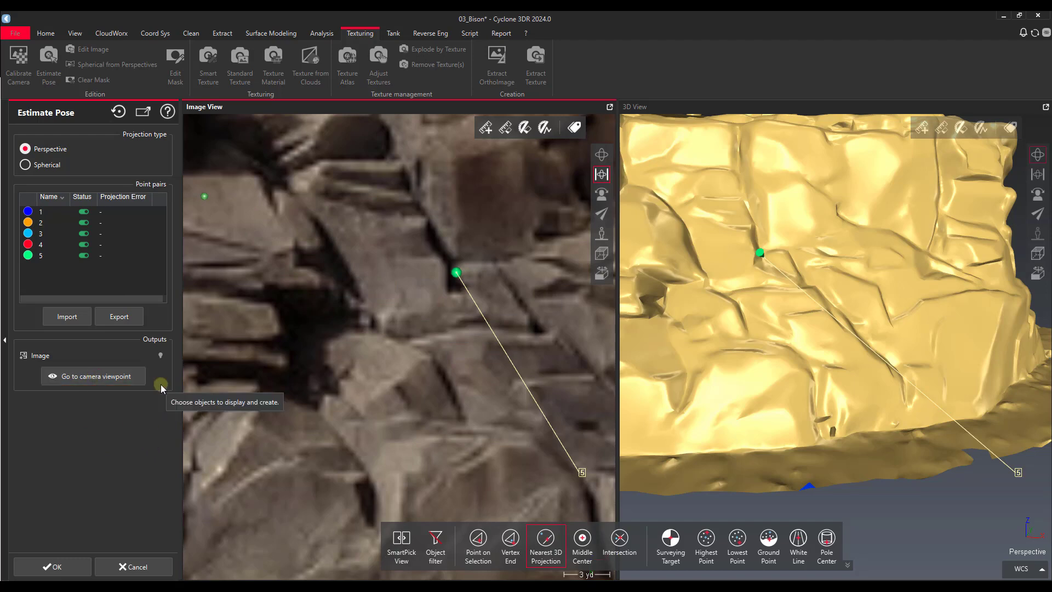
Add point pair 6 on the rock edge beside the recess in the lower wall beneath the leading bison, on the mesh and in the photo
{"action": "scroll", "coordinate": [403, 343], "scroll_direction": "down", "scroll_amount": 5}
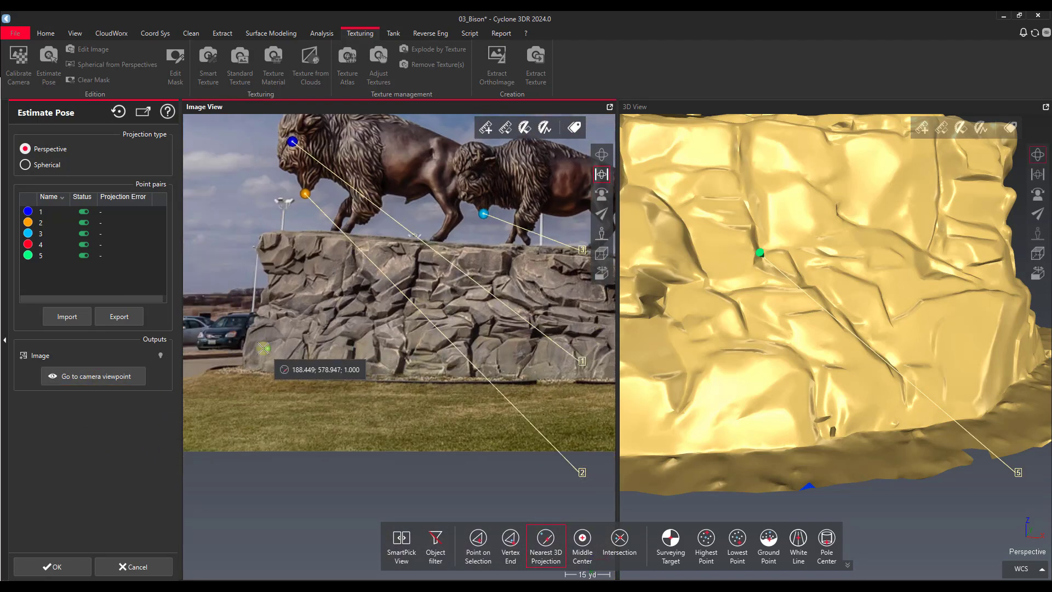
{"action": "middle_click_drag", "start_coordinate": [263, 348], "coordinate": [329, 342]}
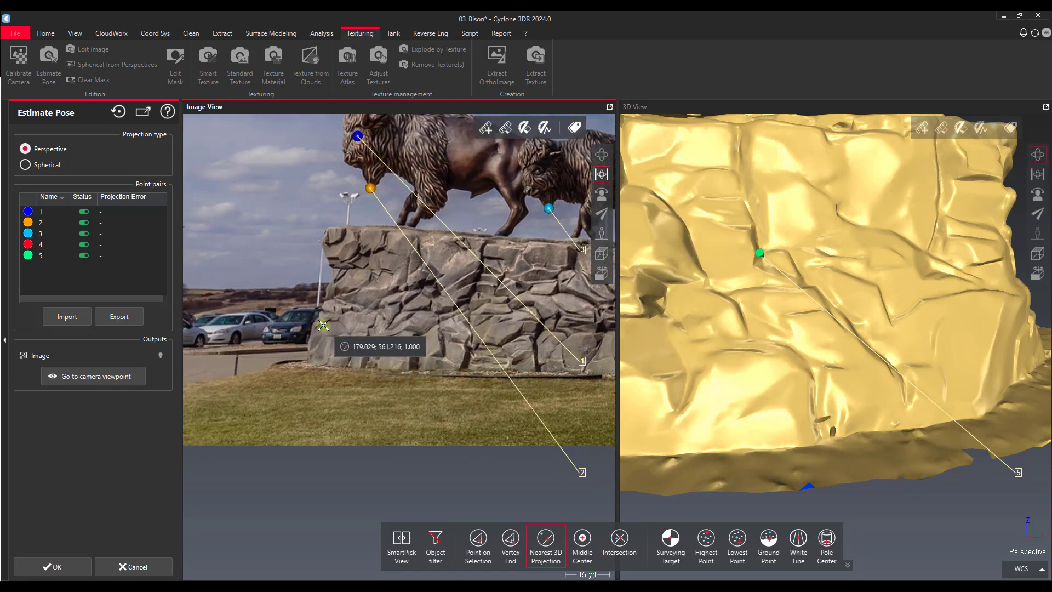
{"action": "mouse_move", "coordinate": [398, 347]}
{"action": "left_mouse_down"}
{"action": "mouse_move", "coordinate": [462, 343]}
{"action": "mouse_move", "coordinate": [411, 331]}
{"action": "left_mouse_up"}
{"action": "scroll", "coordinate": [402, 328], "scroll_direction": "up", "scroll_amount": 5}
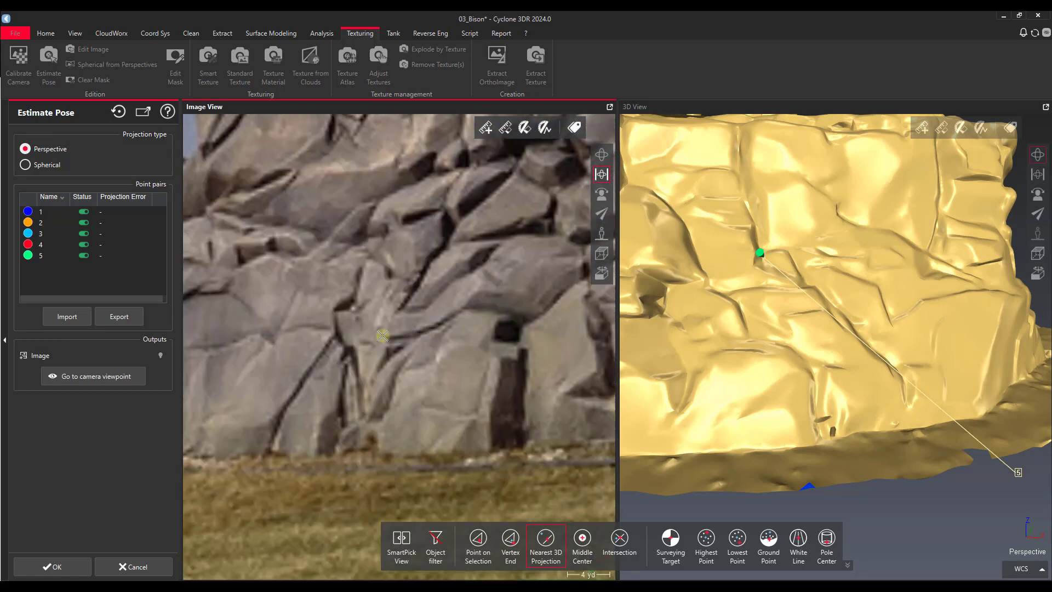
{"action": "scroll", "coordinate": [859, 338], "scroll_direction": "down", "scroll_amount": 3}
{"action": "scroll", "coordinate": [751, 331], "scroll_direction": "up", "scroll_amount": 5}
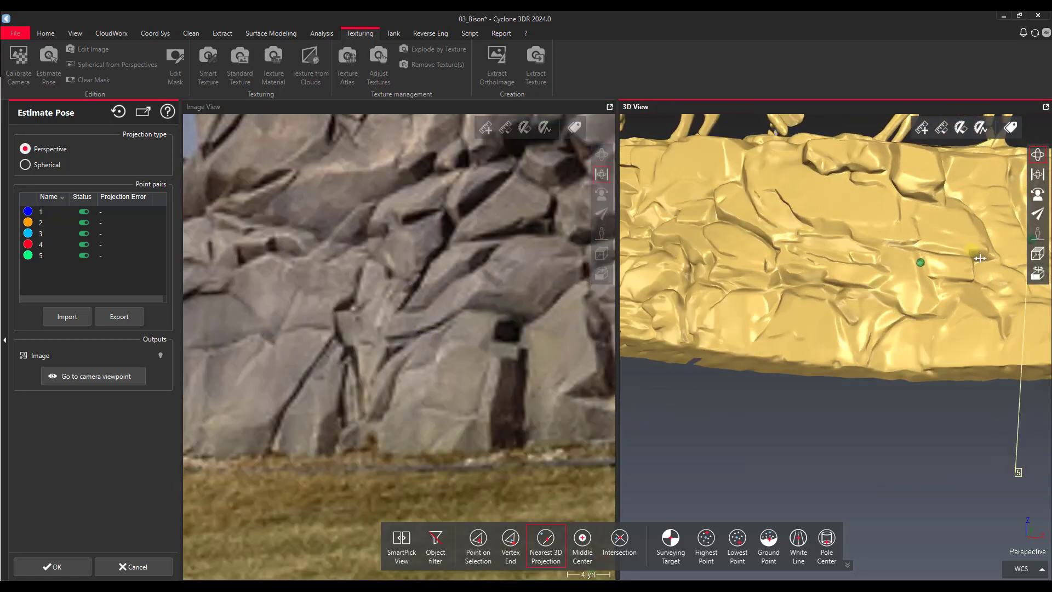
{"action": "left_click_drag", "start_coordinate": [882, 277], "coordinate": [872, 265]}
{"action": "left_click_drag", "start_coordinate": [682, 276], "coordinate": [754, 261]}
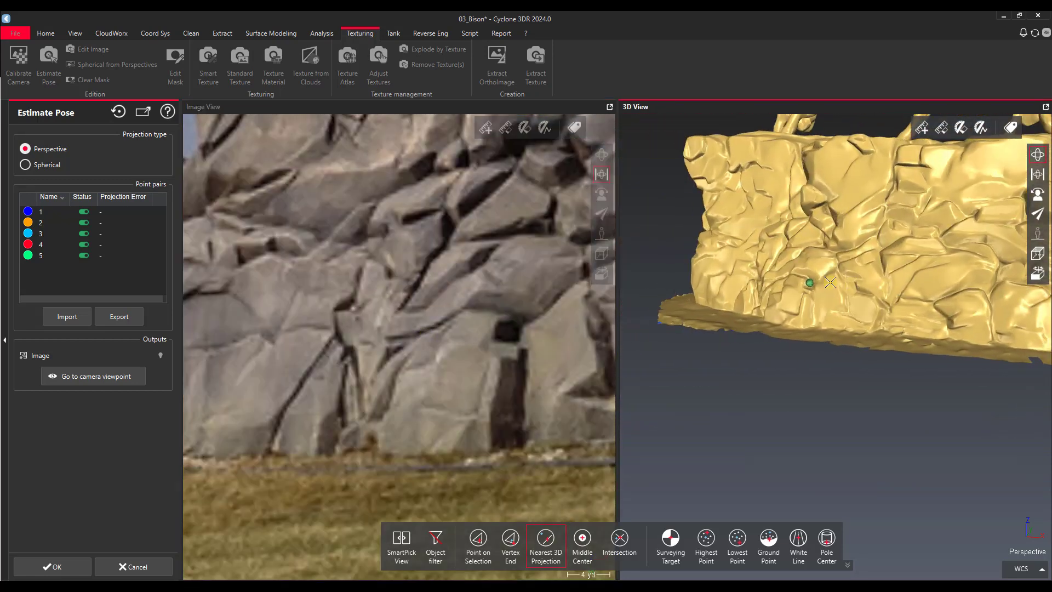
{"action": "scroll", "coordinate": [755, 260], "scroll_direction": "up", "scroll_amount": 4}
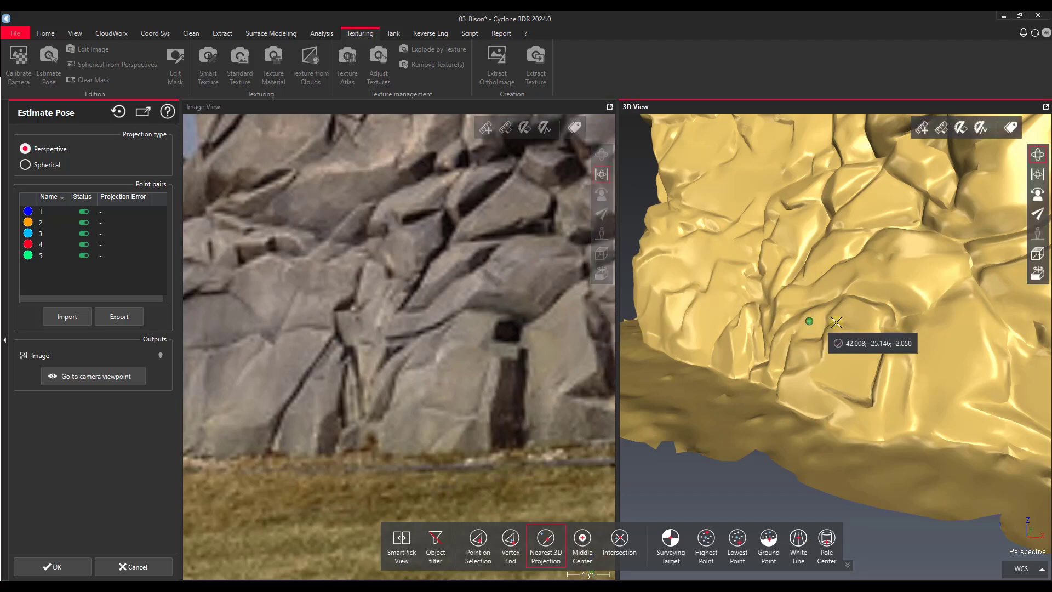
{"action": "left_click_drag", "start_coordinate": [898, 341], "coordinate": [954, 334]}
{"action": "left_click", "coordinate": [893, 359]}
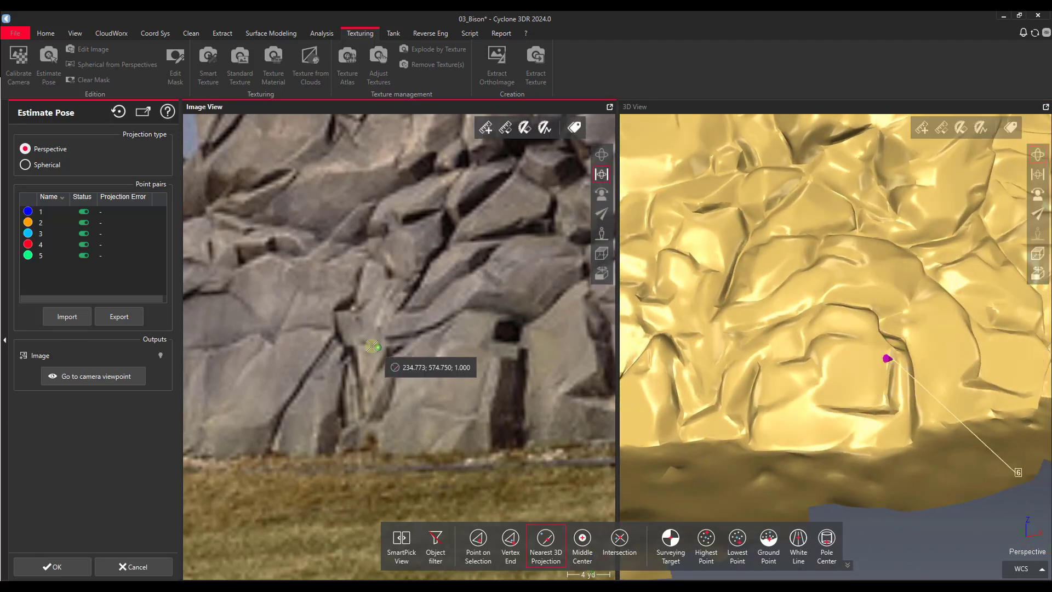
{"action": "left_click", "coordinate": [485, 365]}
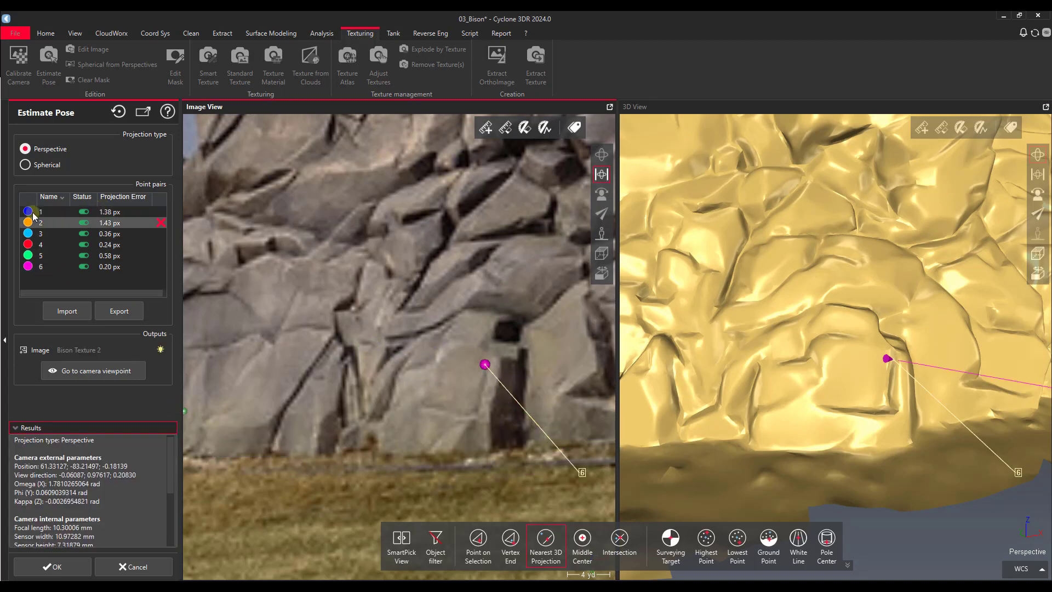
Check the mesh from the estimated camera viewpoint, review the point pairs and results, and accept the pose estimation
{"action": "left_click", "coordinate": [96, 372]}
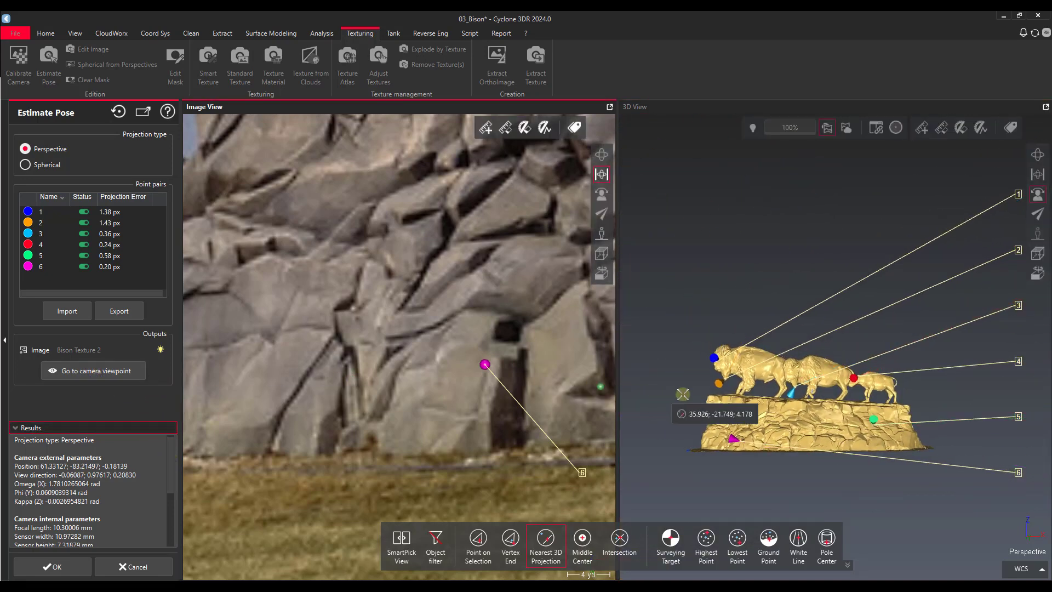
{"action": "scroll", "coordinate": [428, 304], "scroll_direction": "down", "scroll_amount": 10}
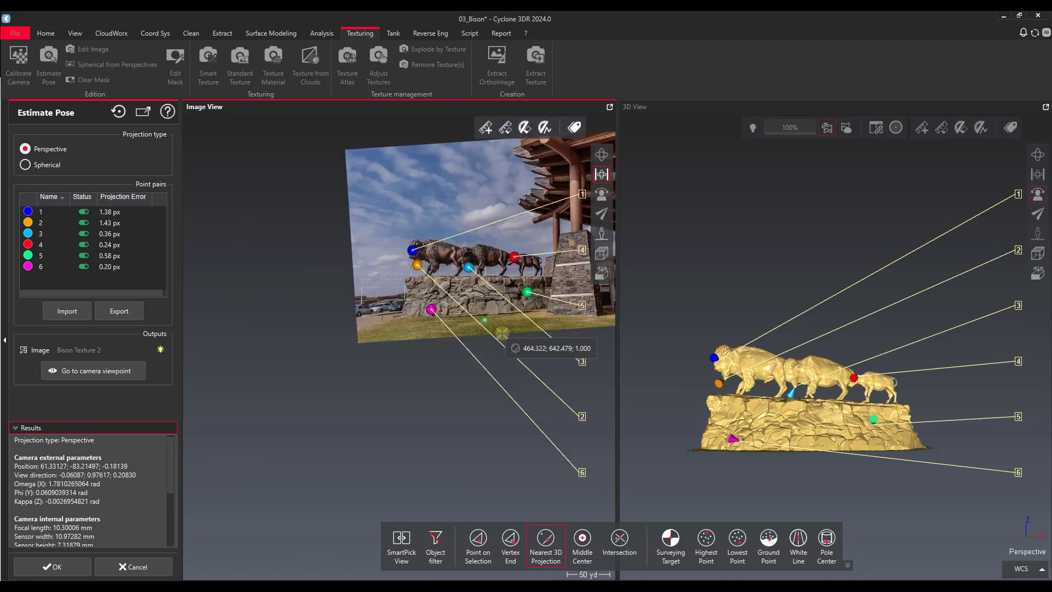
{"action": "middle_click_drag", "start_coordinate": [512, 335], "coordinate": [427, 375]}
{"action": "scroll", "coordinate": [141, 478], "scroll_direction": "down", "scroll_amount": 3}
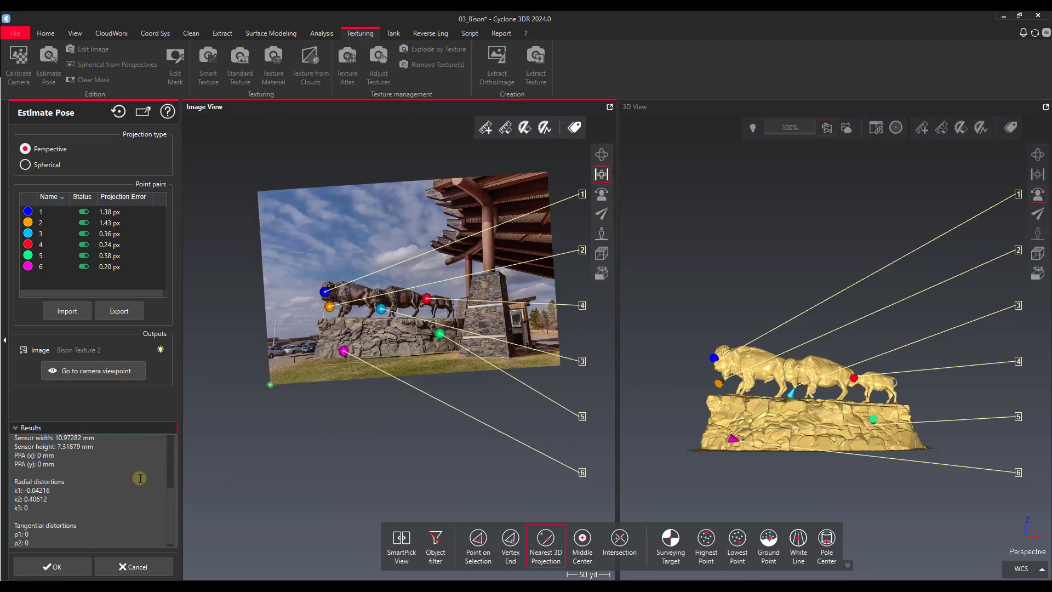
{"action": "scroll", "coordinate": [140, 477], "scroll_direction": "down", "scroll_amount": 1}
{"action": "left_click", "coordinate": [69, 570]}
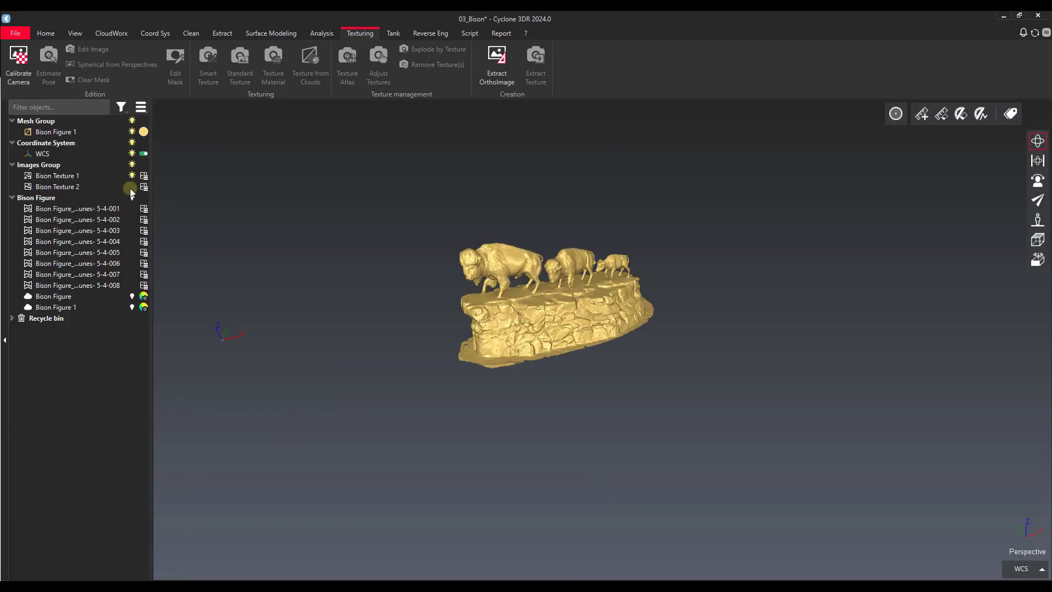
{"action": "left_click", "coordinate": [65, 187]}
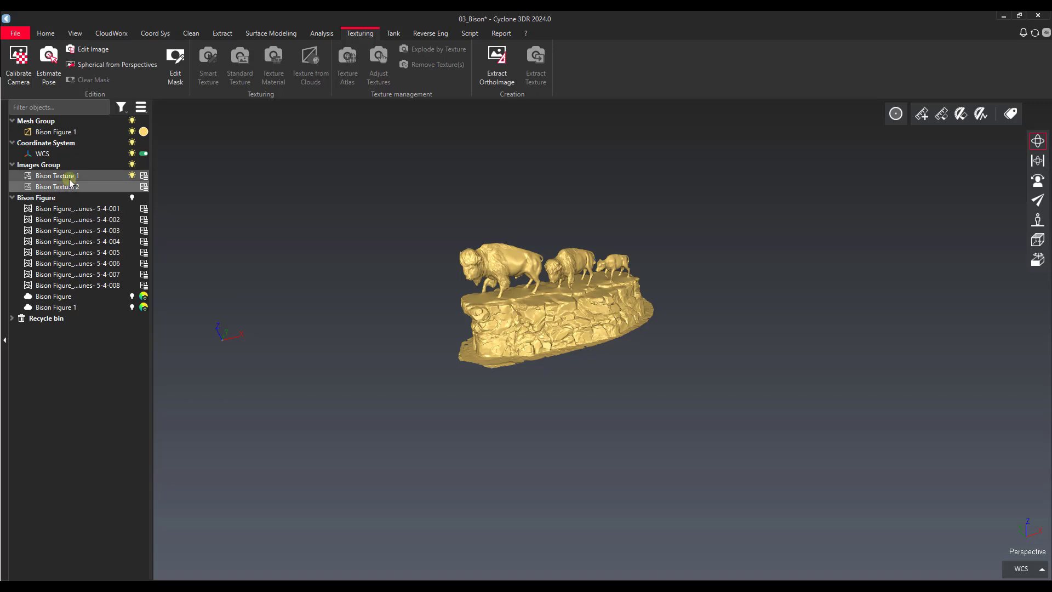
{"action": "left_click", "coordinate": [70, 176]}
{"action": "right_click", "coordinate": [69, 180]}
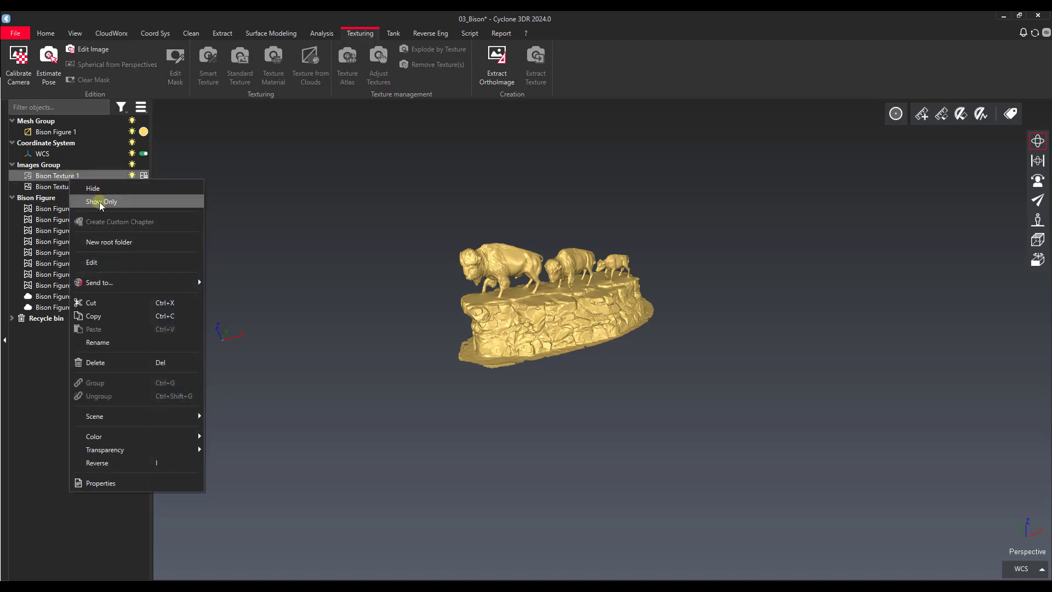
{"action": "left_click", "coordinate": [467, 394]}
Go to the camera viewpoint of the image Bison Texture 2
{"action": "scroll", "coordinate": [392, 425], "scroll_direction": "down", "scroll_amount": 2}
{"action": "left_click_drag", "start_coordinate": [507, 383], "coordinate": [272, 224]}
{"action": "right_click", "coordinate": [108, 186]}
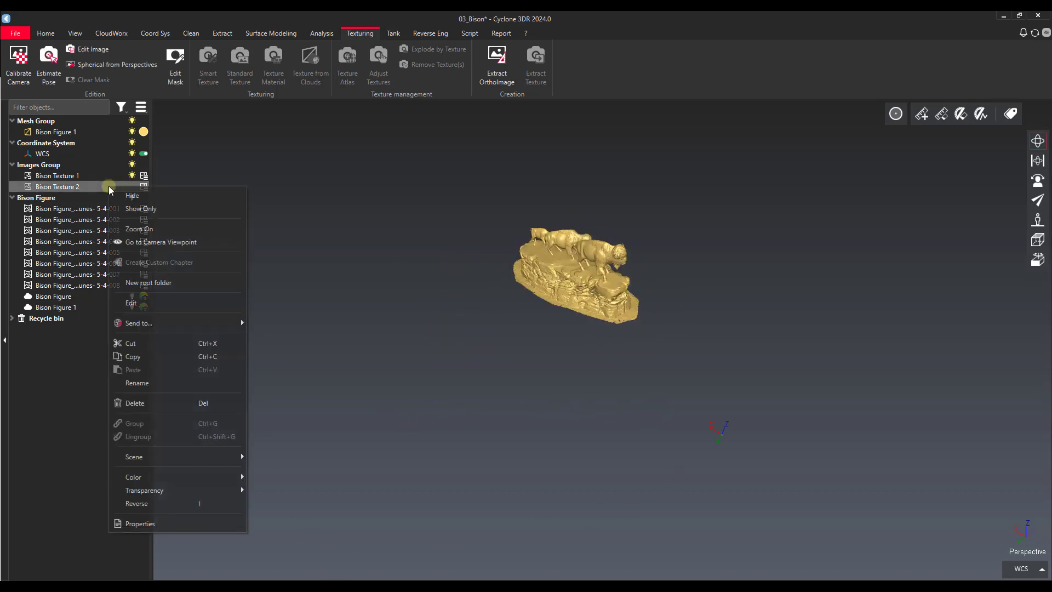
{"action": "left_click", "coordinate": [137, 242]}
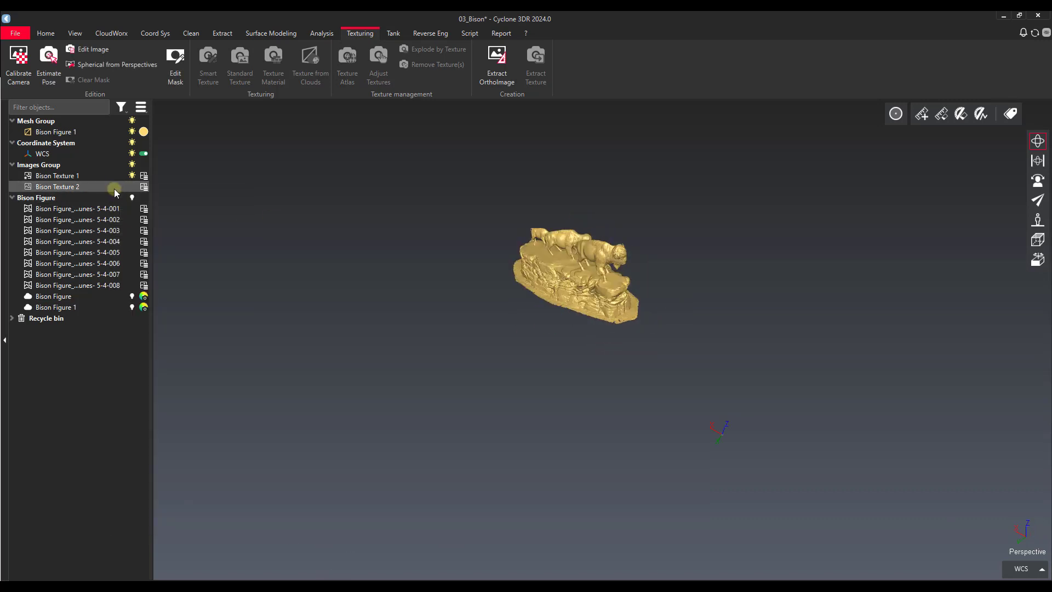
View the mesh from the camera viewpoint of Bison Texture 2, and start the pose estimation of Bison Texture 1 on the mesh
{"action": "right_click", "coordinate": [114, 187]}
{"action": "left_click", "coordinate": [136, 245]}
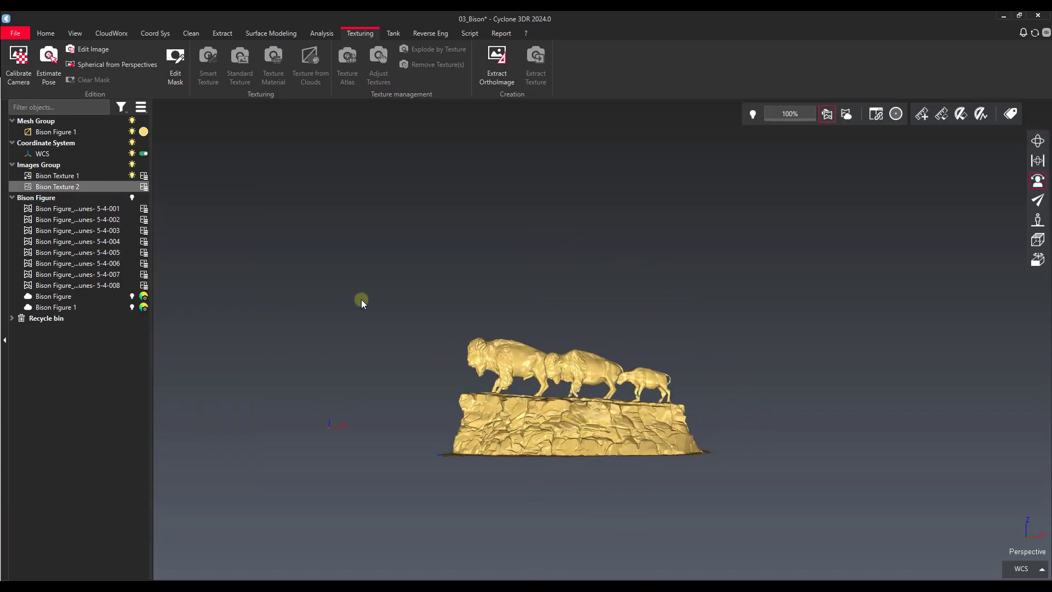
{"action": "left_click", "coordinate": [91, 176]}
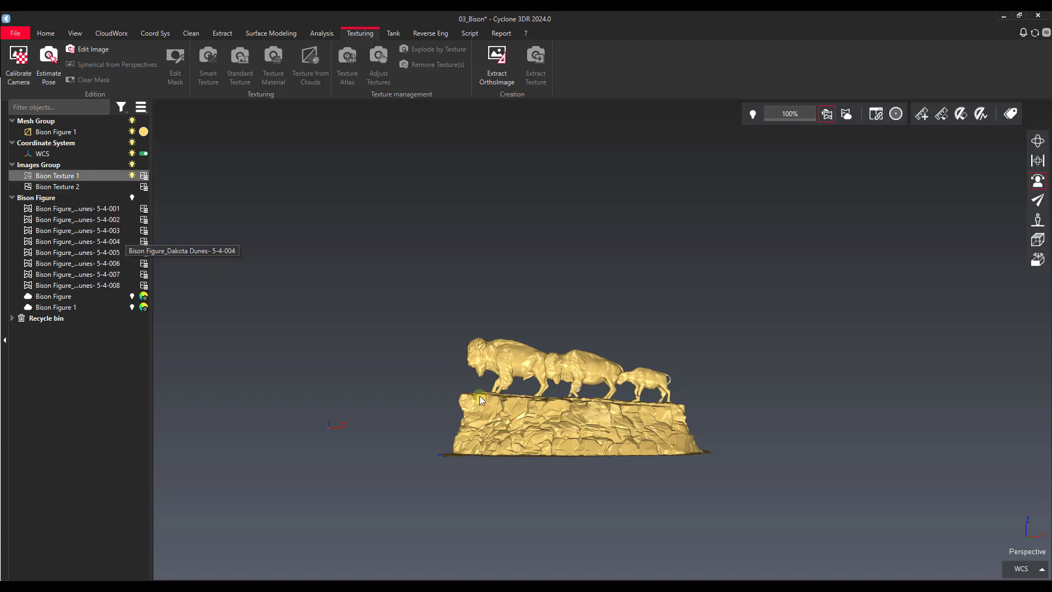
{"action": "left_click", "coordinate": [517, 419]}
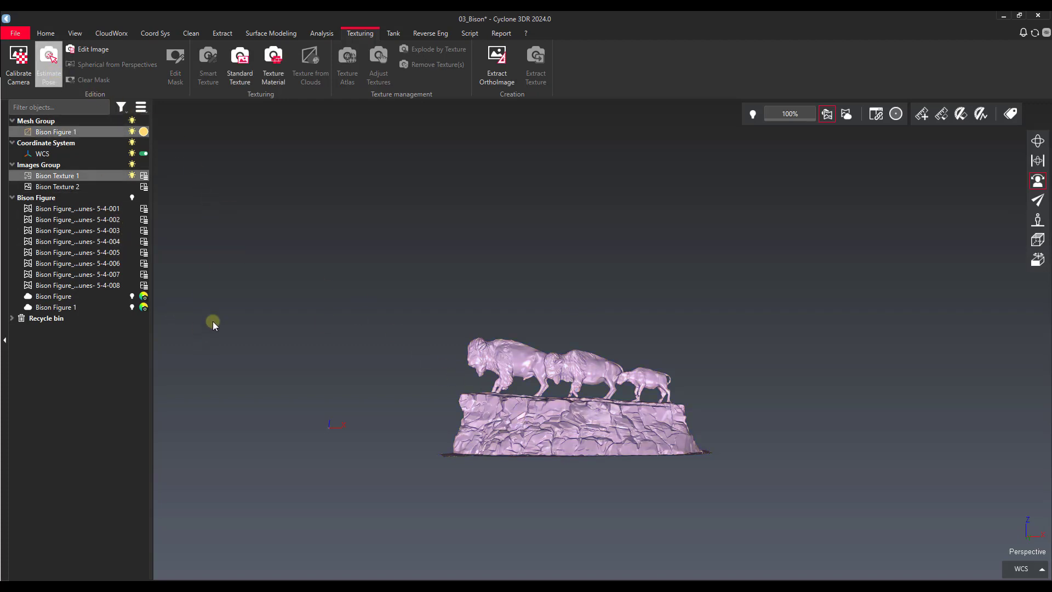
Add point pair 1 at the tip of the leading bison's beard, on the mesh and in the photo
{"action": "scroll", "coordinate": [511, 361], "scroll_direction": "up", "scroll_amount": 5}
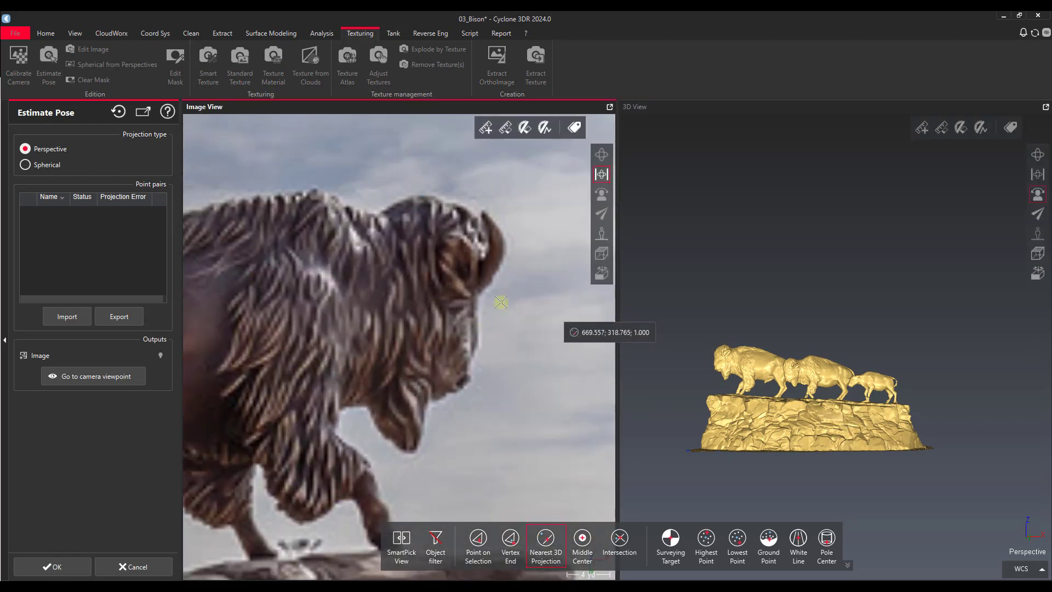
{"action": "left_click_drag", "start_coordinate": [767, 390], "coordinate": [976, 394]}
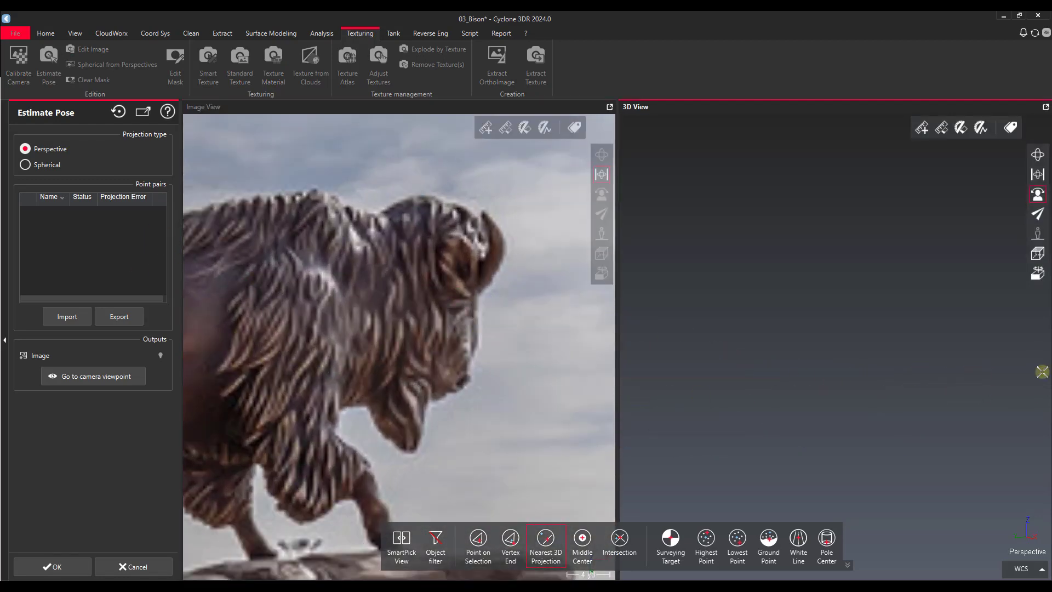
{"action": "left_click", "coordinate": [1039, 173]}
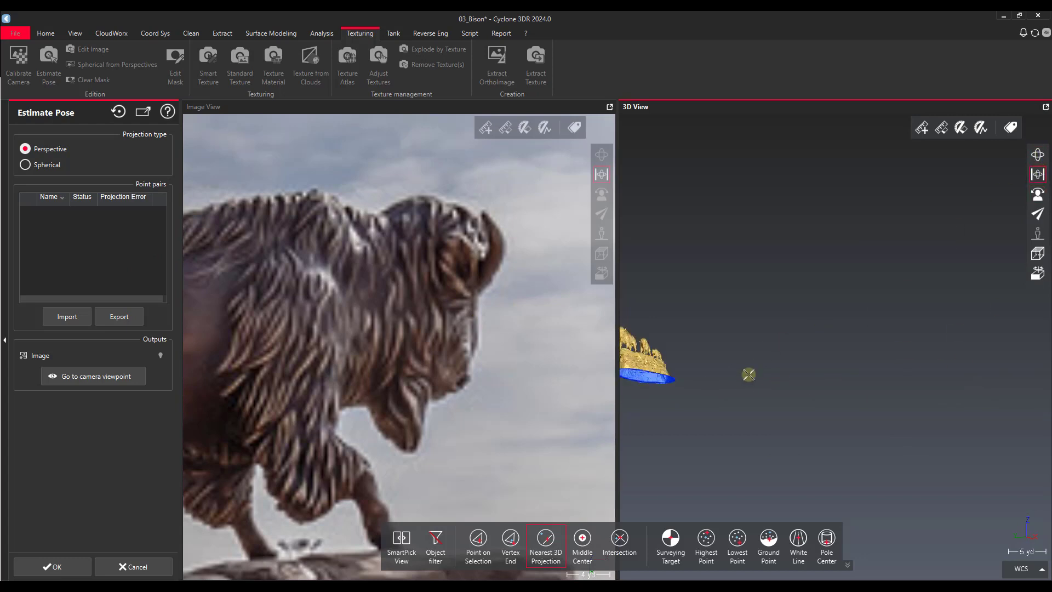
{"action": "left_click_drag", "start_coordinate": [778, 380], "coordinate": [896, 384]}
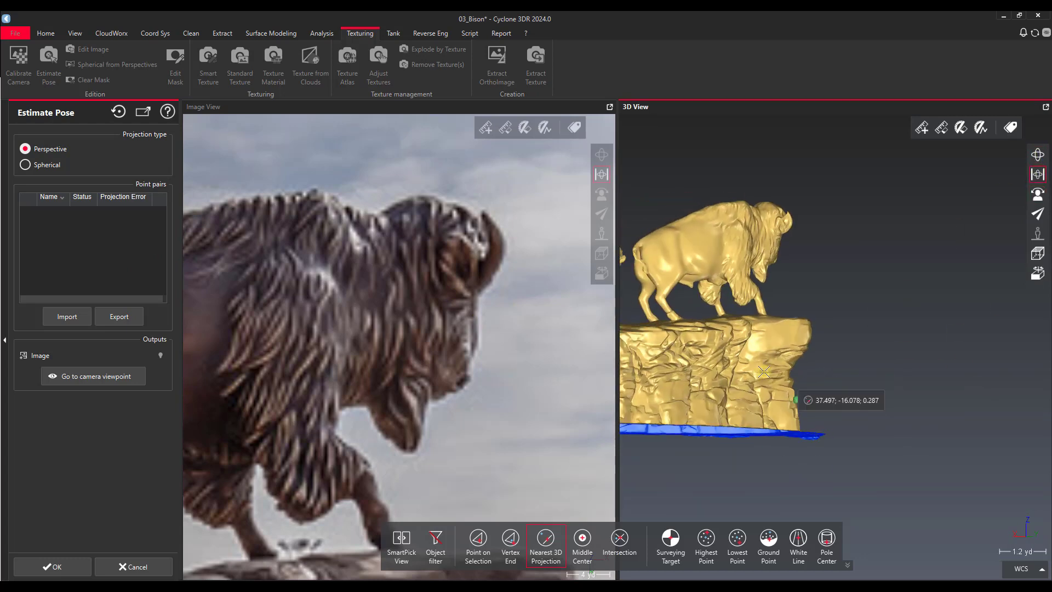
{"action": "middle_click_drag", "start_coordinate": [751, 370], "coordinate": [837, 401]}
{"action": "scroll", "coordinate": [850, 317], "scroll_direction": "up", "scroll_amount": 6}
{"action": "left_click_drag", "start_coordinate": [836, 305], "coordinate": [781, 311]}
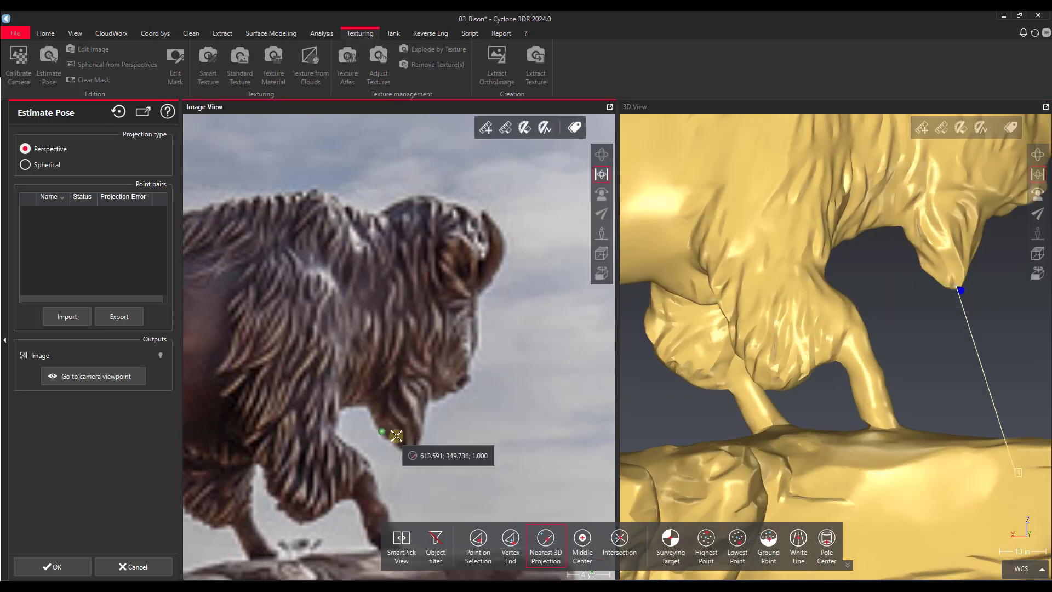
{"action": "left_click", "coordinate": [410, 447]}
Add point pair 2 at the joint of the leading bison's hind leg, on the mesh and in the photo
{"action": "scroll", "coordinate": [410, 446], "scroll_direction": "down", "scroll_amount": 5}
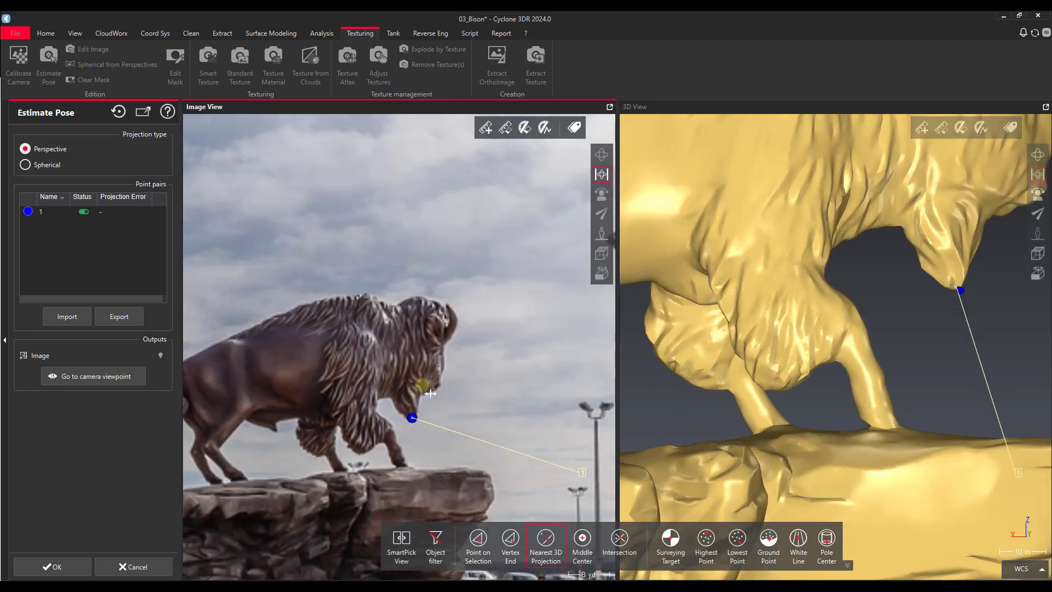
{"action": "scroll", "coordinate": [847, 262], "scroll_direction": "down", "scroll_amount": 5}
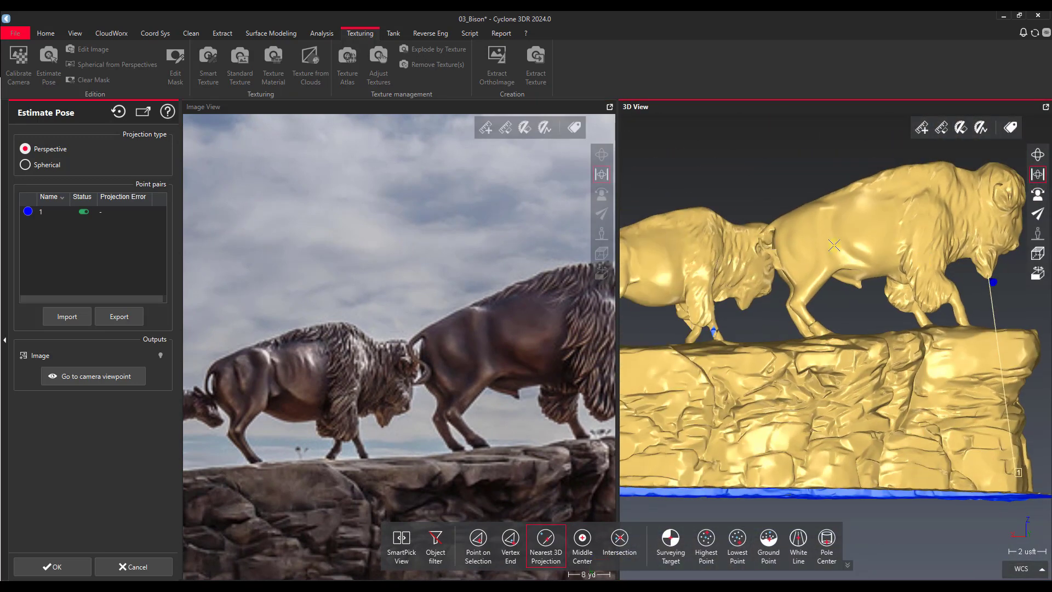
{"action": "scroll", "coordinate": [771, 229], "scroll_direction": "up", "scroll_amount": 5}
{"action": "scroll", "coordinate": [441, 427], "scroll_direction": "up", "scroll_amount": 3}
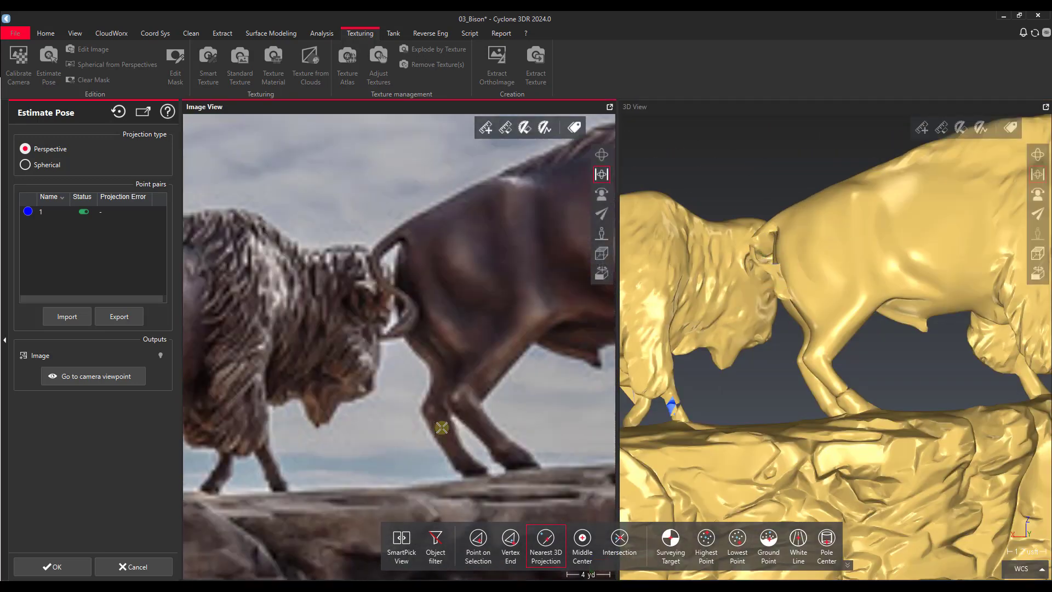
{"action": "scroll", "coordinate": [819, 369], "scroll_direction": "up", "scroll_amount": 5}
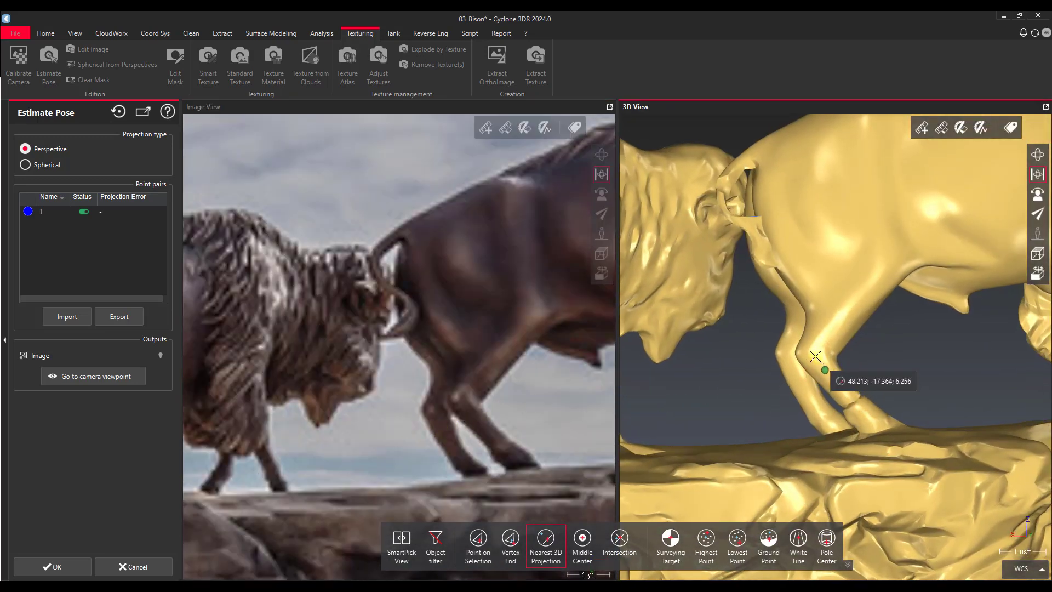
{"action": "left_click", "coordinate": [799, 352]}
{"action": "left_click", "coordinate": [455, 401]}
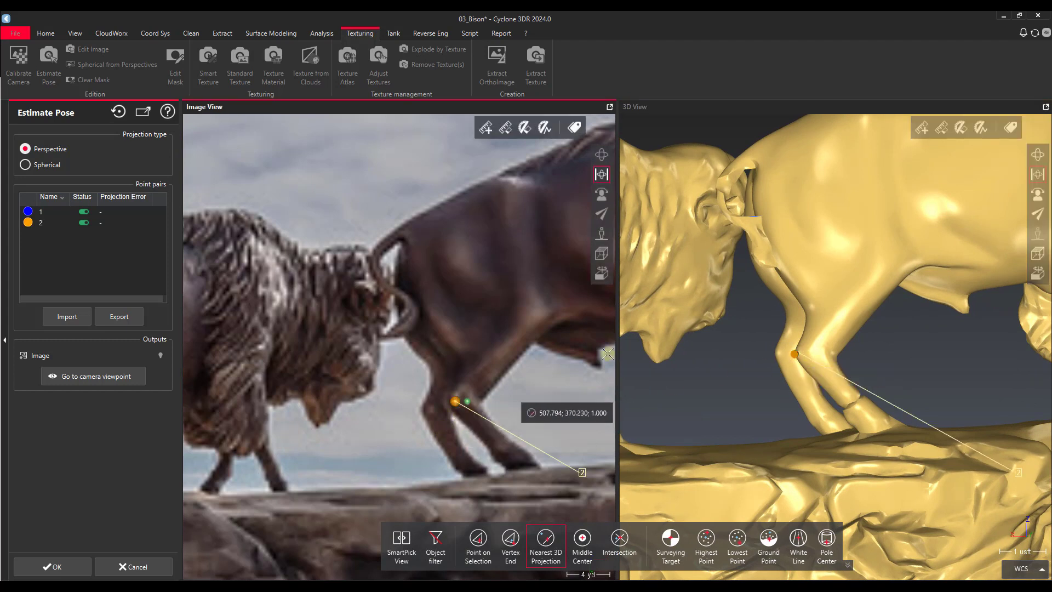
Add point pair 3 at the tip of the middle bison's beard, on the mesh and in the photo
{"action": "right_click_drag", "start_coordinate": [795, 286], "coordinate": [903, 280]}
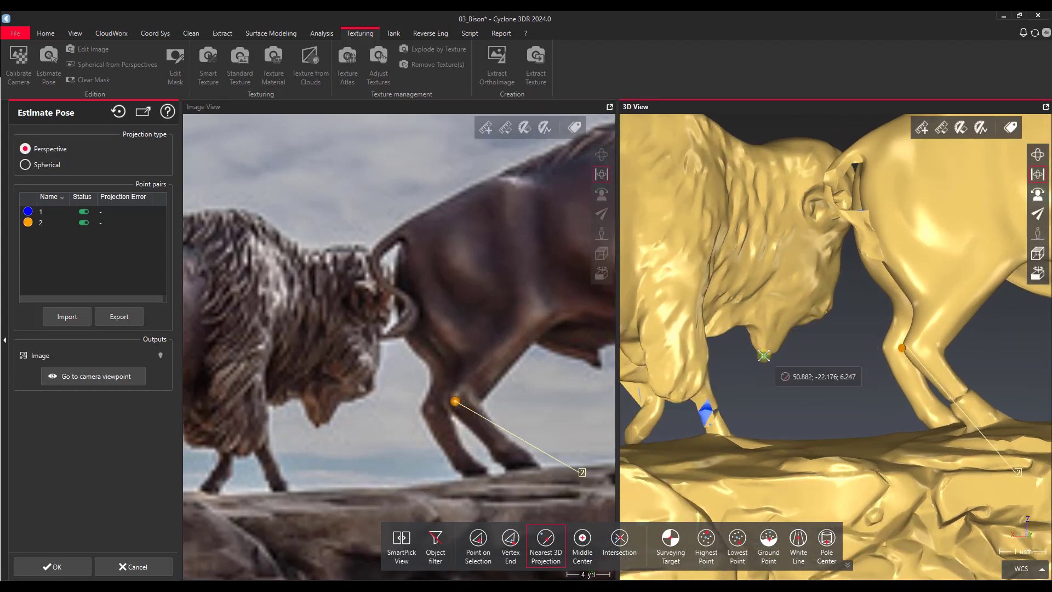
{"action": "left_click", "coordinate": [764, 355]}
{"action": "left_click", "coordinate": [319, 424]}
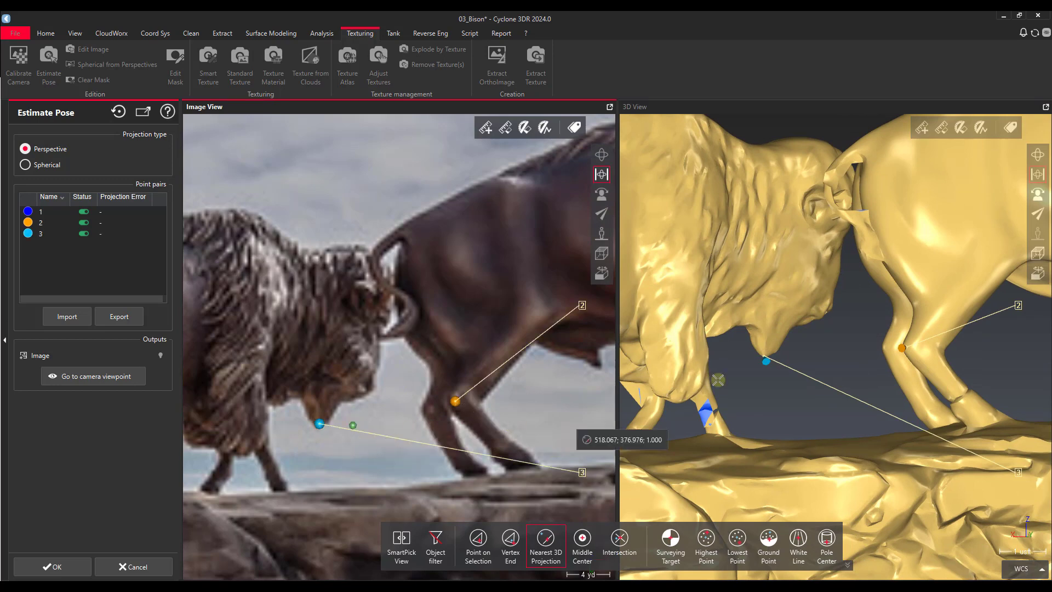
Add point pair 4 on the calf's ear, on the mesh and in the photo
{"action": "scroll", "coordinate": [372, 324], "scroll_direction": "down", "scroll_amount": 5}
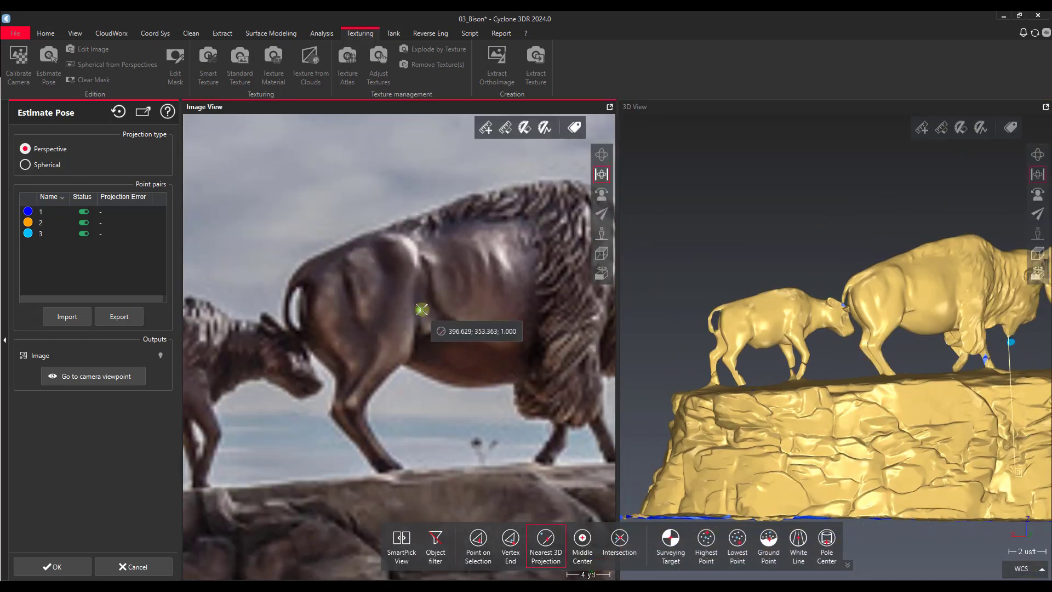
{"action": "scroll", "coordinate": [837, 300], "scroll_direction": "up", "scroll_amount": 5}
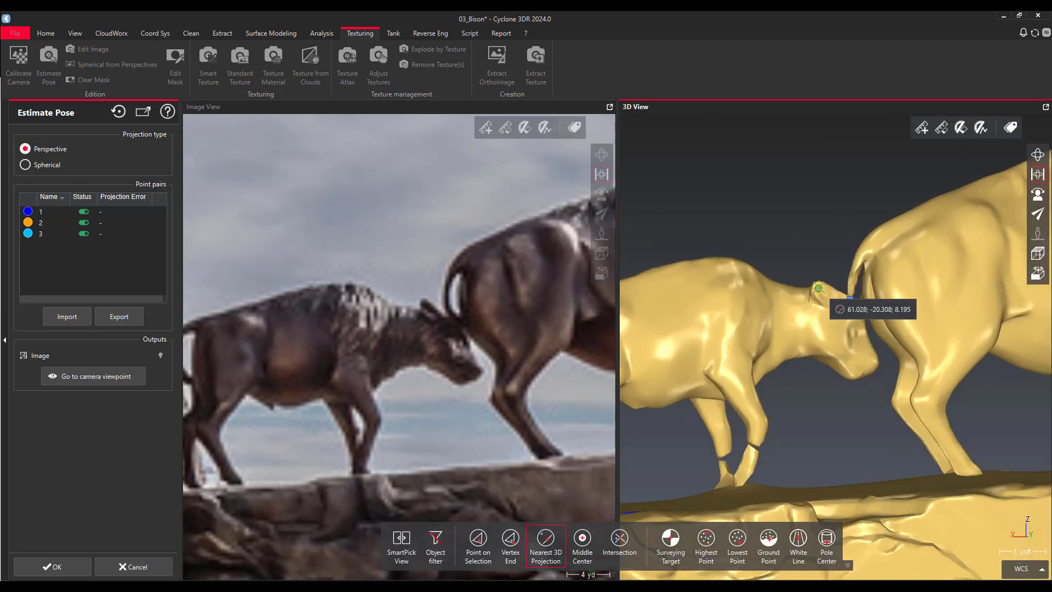
{"action": "left_click", "coordinate": [428, 303]}
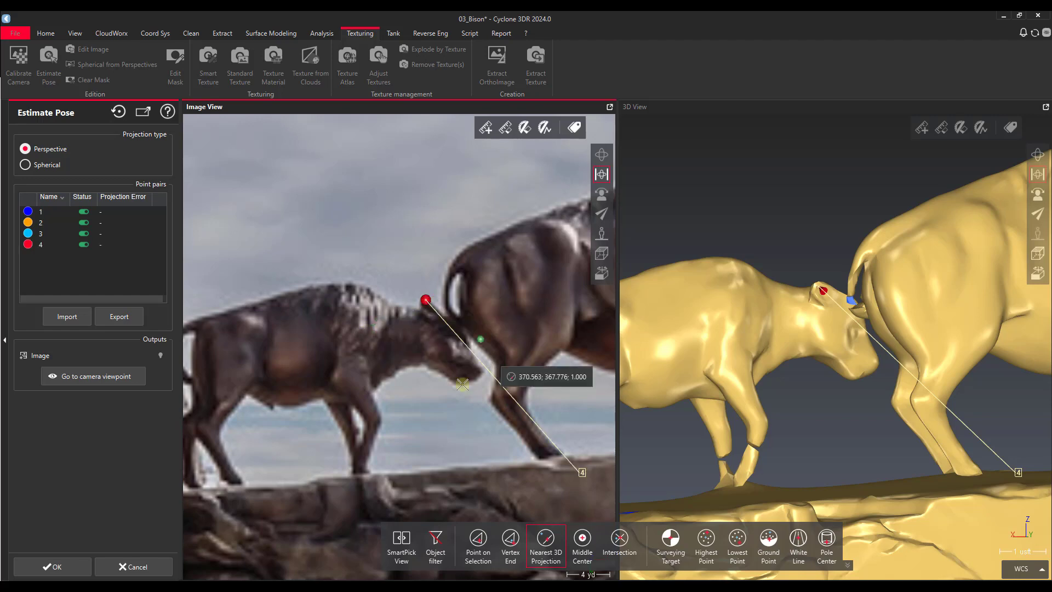
Add point pair 5 at the tip of the narrow rock ledge in the wall beneath the middle bison, on the mesh and in the photo
{"action": "scroll", "coordinate": [442, 399], "scroll_direction": "down", "scroll_amount": 3}
{"action": "middle_click_drag", "start_coordinate": [442, 399], "coordinate": [417, 254]}
{"action": "middle_click_drag", "start_coordinate": [446, 348], "coordinate": [371, 308]}
{"action": "mouse_move", "coordinate": [484, 332]}
{"action": "middle_mouse_down"}
{"action": "mouse_move", "coordinate": [343, 305]}
{"action": "mouse_move", "coordinate": [227, 310]}
{"action": "middle_mouse_up"}
{"action": "scroll", "coordinate": [826, 405], "scroll_direction": "down", "scroll_amount": 2}
{"action": "scroll", "coordinate": [827, 404], "scroll_direction": "down", "scroll_amount": 2}
{"action": "scroll", "coordinate": [380, 294], "scroll_direction": "up", "scroll_amount": 2}
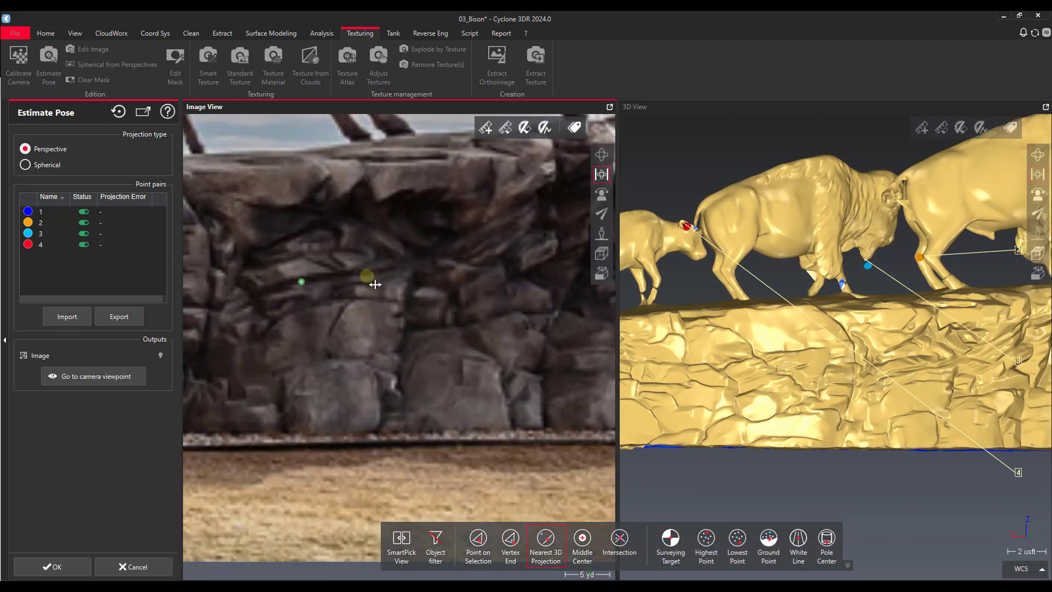
{"action": "scroll", "coordinate": [342, 233], "scroll_direction": "up", "scroll_amount": 2}
{"action": "scroll", "coordinate": [341, 233], "scroll_direction": "up", "scroll_amount": 2}
{"action": "scroll", "coordinate": [822, 408], "scroll_direction": "up", "scroll_amount": 3}
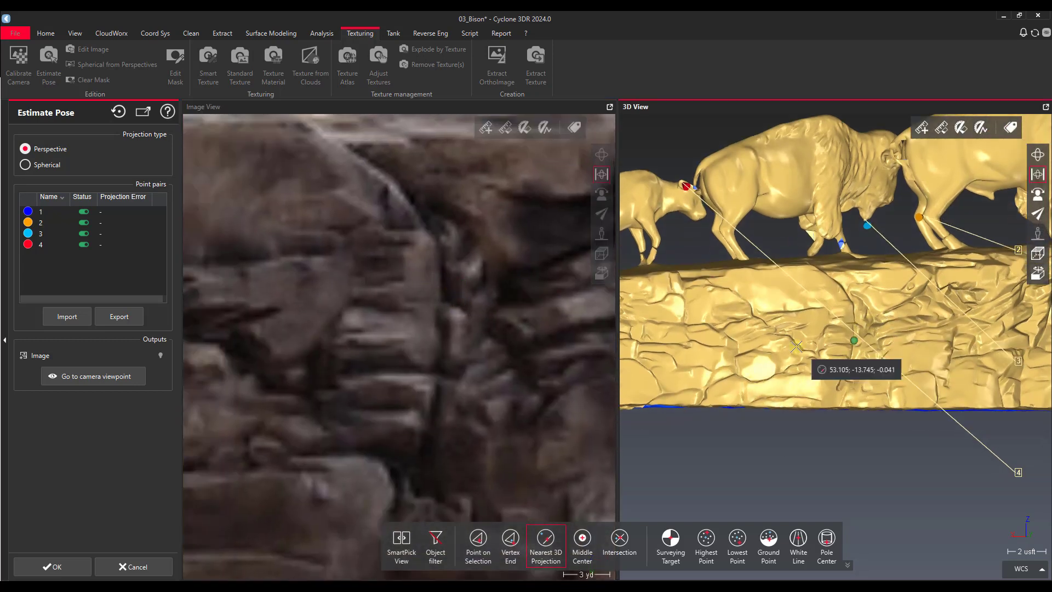
{"action": "right_click_drag", "start_coordinate": [353, 329], "coordinate": [517, 318]}
{"action": "scroll", "coordinate": [819, 296], "scroll_direction": "up", "scroll_amount": 2}
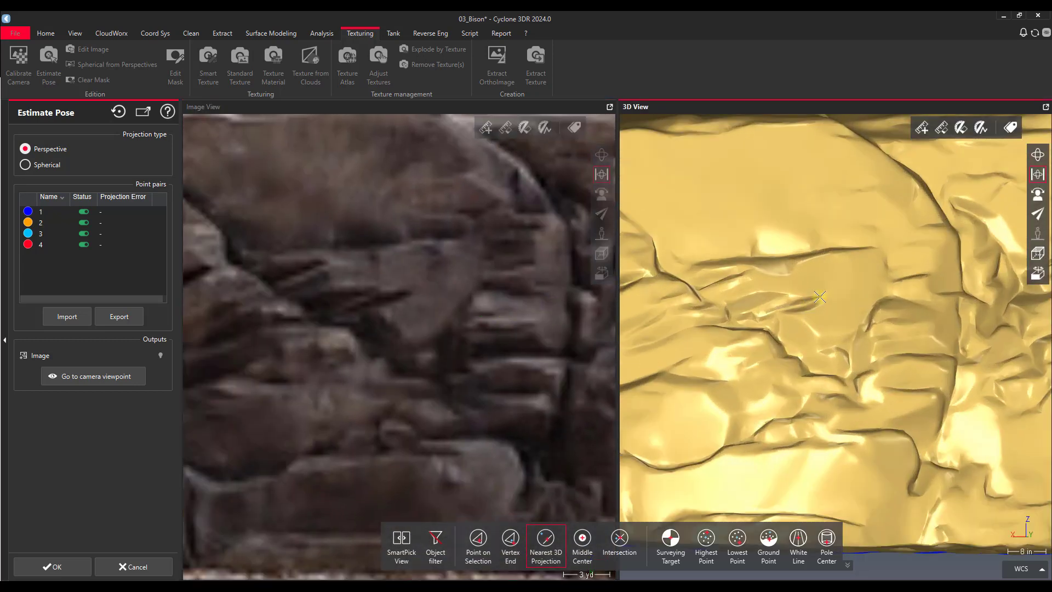
{"action": "left_click", "coordinate": [823, 299]}
{"action": "left_click", "coordinate": [409, 294]}
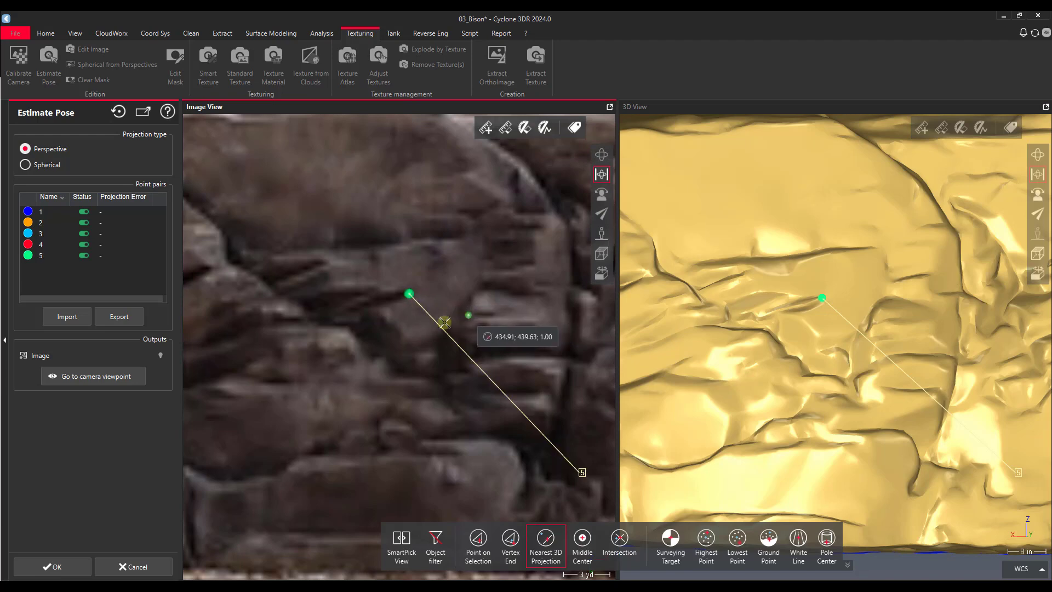
Add point pair 6 under the curved top edge of the rounded rock low in the wall beneath the calf, in the photo and on the mesh
{"action": "scroll", "coordinate": [416, 358], "scroll_direction": "down", "scroll_amount": 2}
{"action": "right_click_drag", "start_coordinate": [416, 357], "coordinate": [498, 262]}
{"action": "scroll", "coordinate": [767, 425], "scroll_direction": "down", "scroll_amount": 1}
{"action": "right_click_drag", "start_coordinate": [767, 425], "coordinate": [988, 395]}
{"action": "right_click_drag", "start_coordinate": [345, 307], "coordinate": [433, 322]}
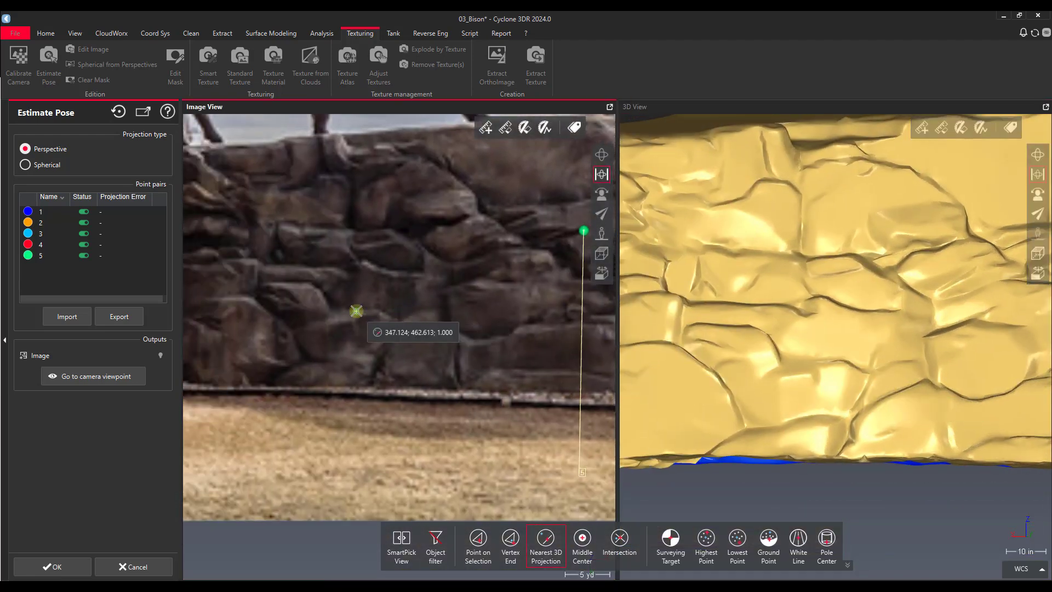
{"action": "left_click_drag", "start_coordinate": [353, 310], "coordinate": [372, 308]}
{"action": "scroll", "coordinate": [301, 294], "scroll_direction": "up", "scroll_amount": 3}
{"action": "left_click", "coordinate": [305, 295]}
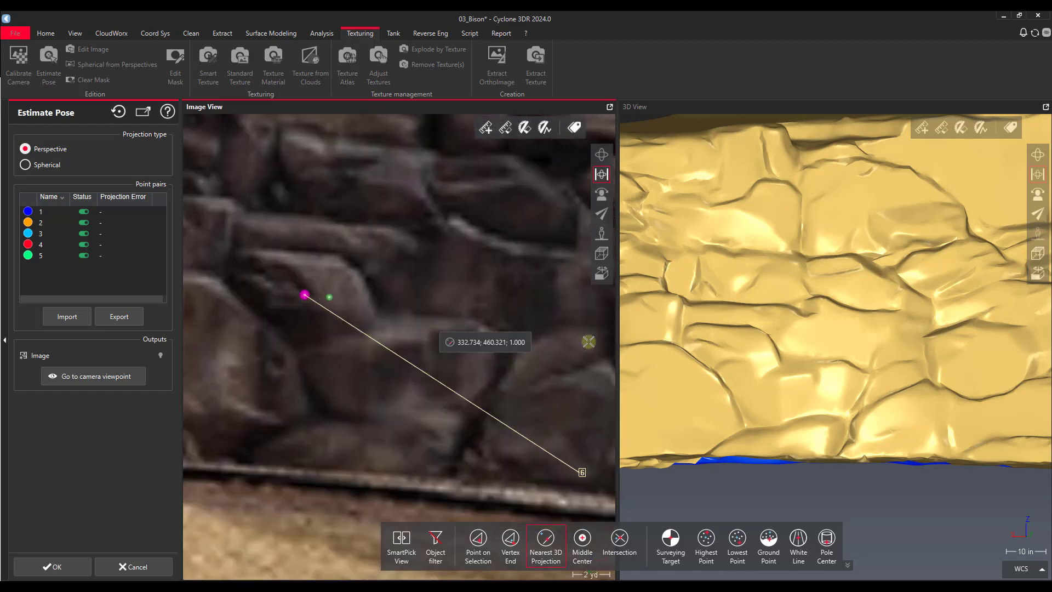
{"action": "left_click", "coordinate": [721, 347]}
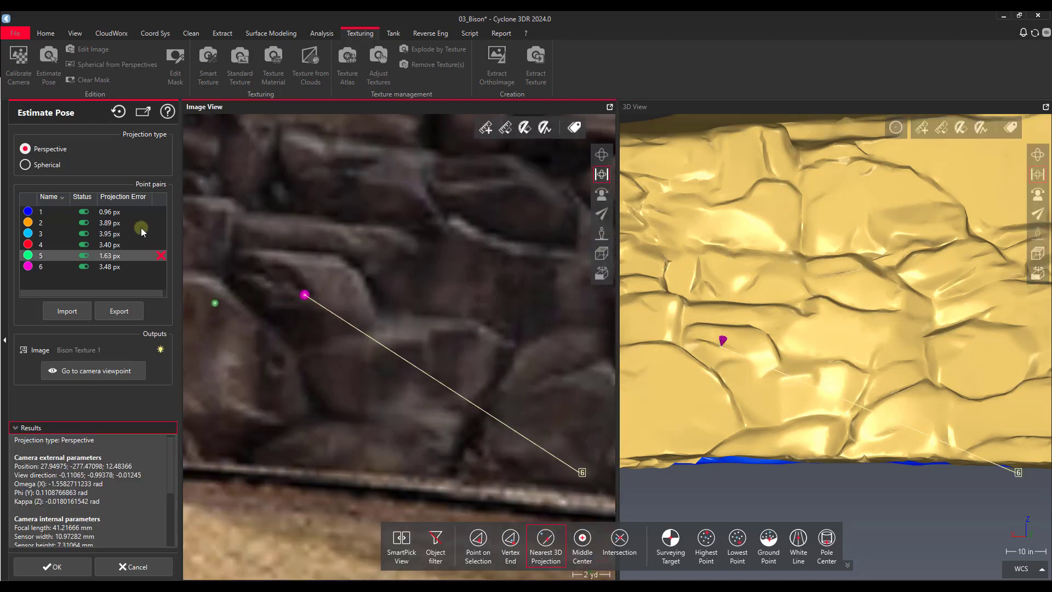
Check the mesh from the estimated camera viewpoint of Bison Texture 1 and accept the pose estimation
{"action": "left_click", "coordinate": [87, 368]}
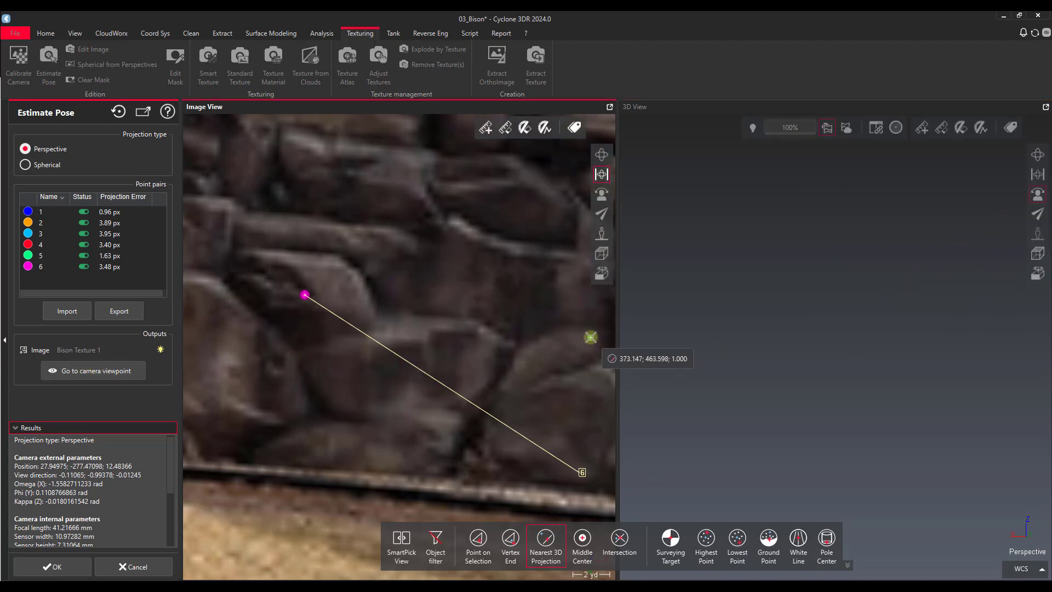
{"action": "left_click", "coordinate": [56, 568]}
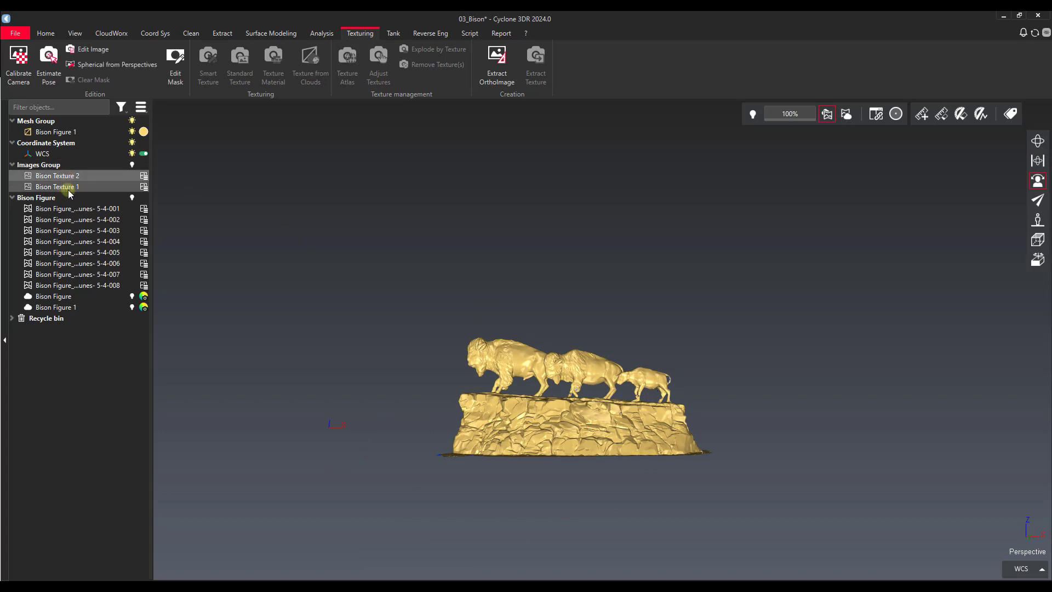
Preview a Smart Texture on the bison mesh from Bison Texture 1 and Bison Texture 2, optimizing the mesh and considering triangles orientation
{"action": "left_click", "coordinate": [590, 395]}
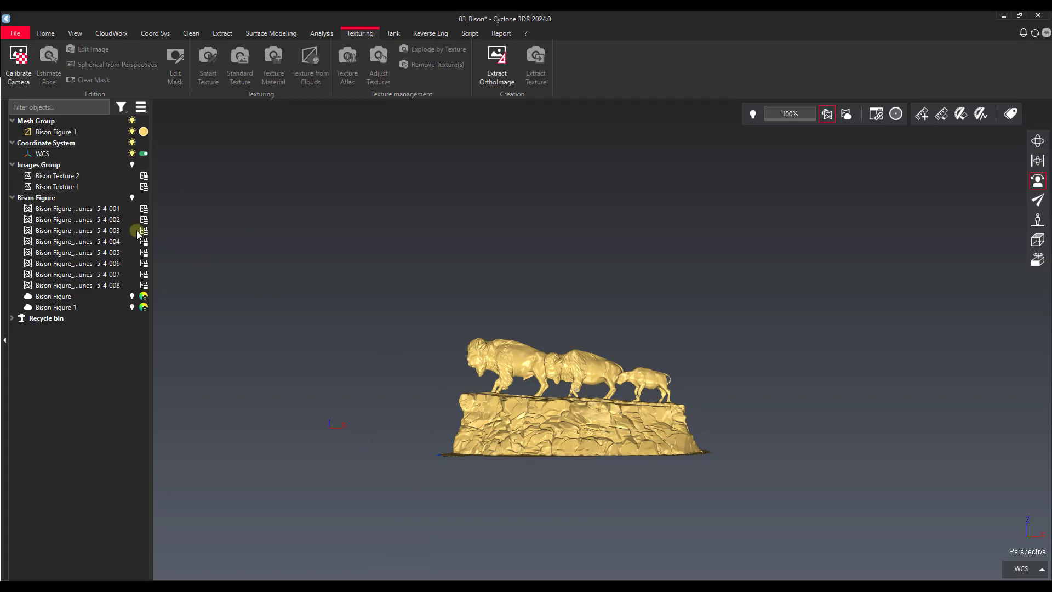
{"action": "left_click", "coordinate": [70, 187]}
{"action": "left_click", "coordinate": [550, 367]}
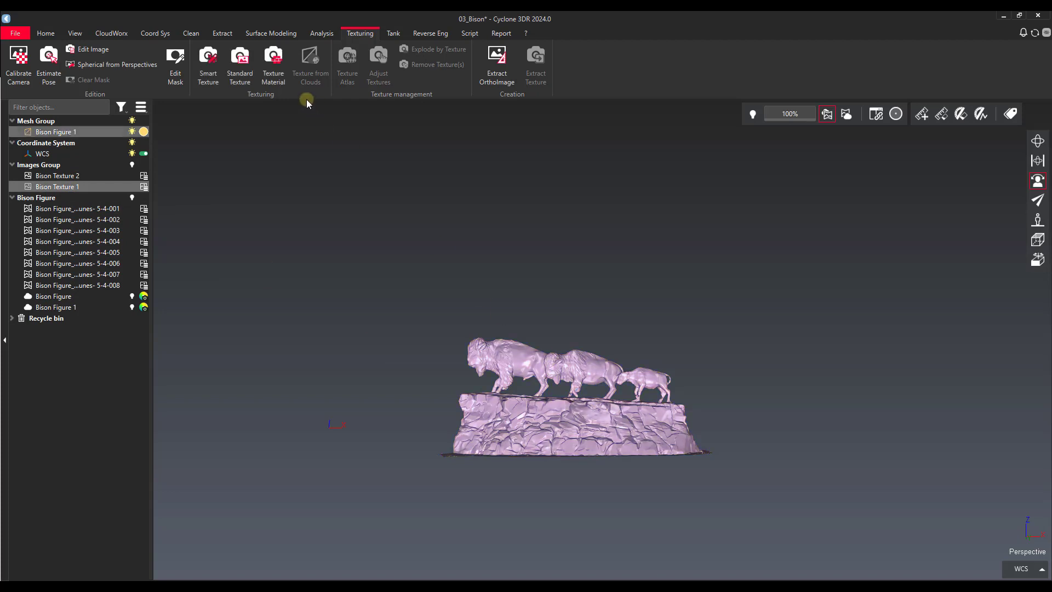
{"action": "left_click", "coordinate": [66, 175], "text": "ctrl"}
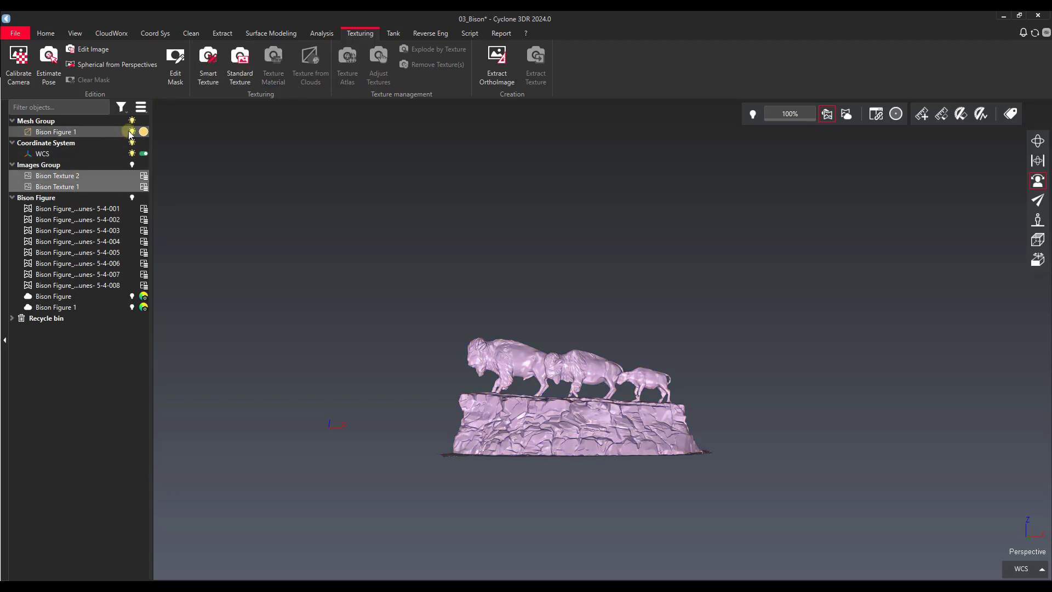
{"action": "left_click", "coordinate": [208, 62]}
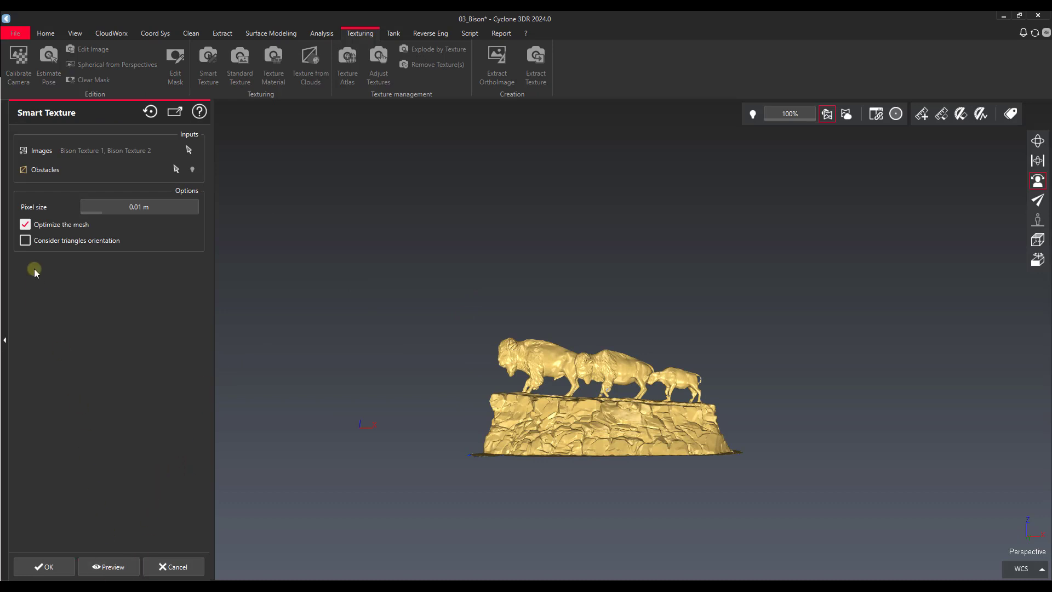
{"action": "left_click", "coordinate": [130, 569]}
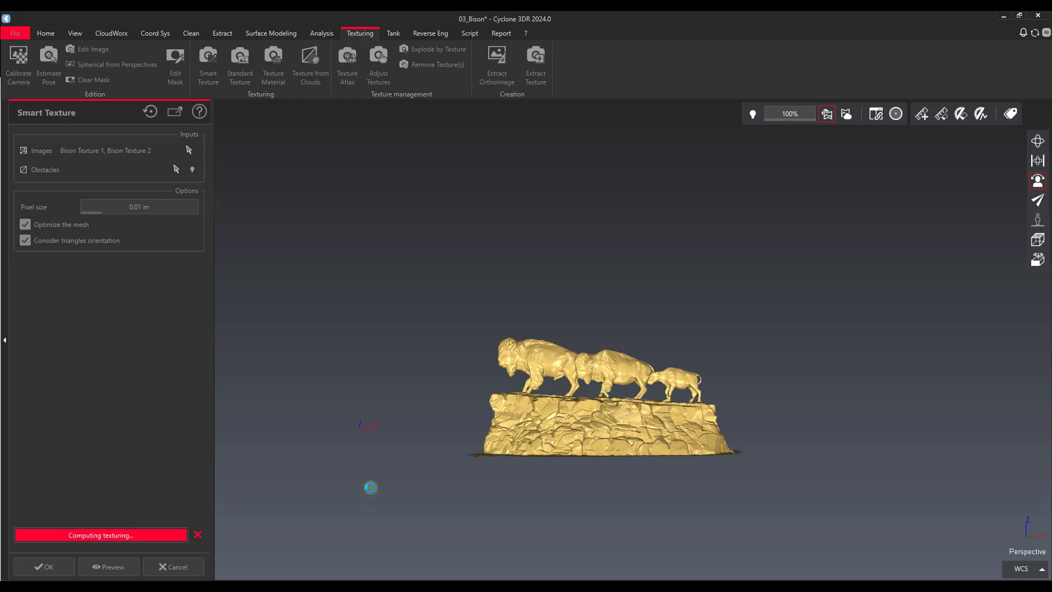
Inspect the previewed texture on the bison and the rock wall, and apply it to the mesh
{"action": "scroll", "coordinate": [582, 432], "scroll_direction": "up", "scroll_amount": 6}
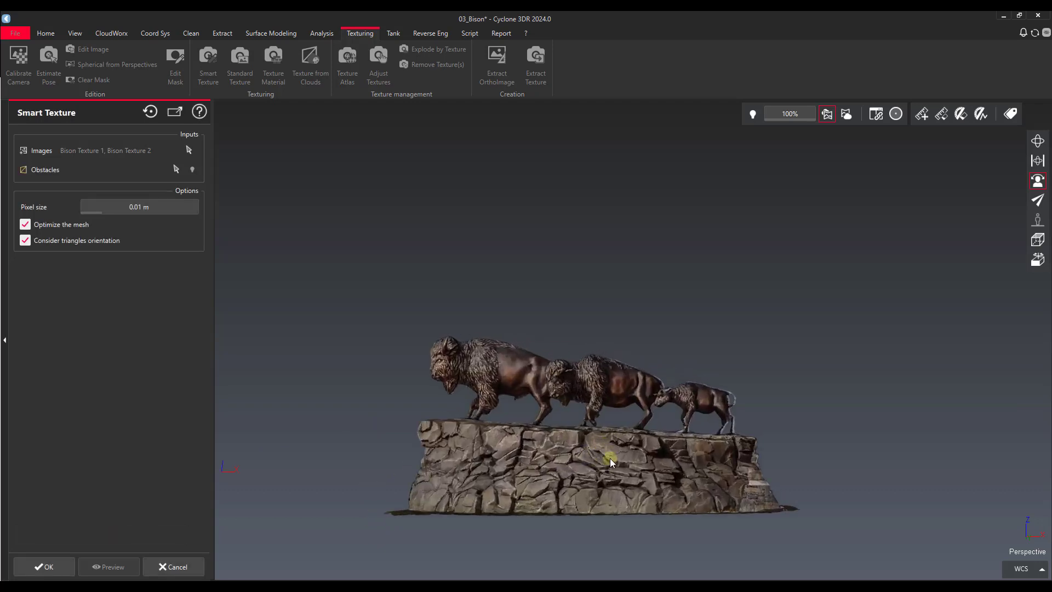
{"action": "left_click_drag", "start_coordinate": [562, 494], "coordinate": [647, 511]}
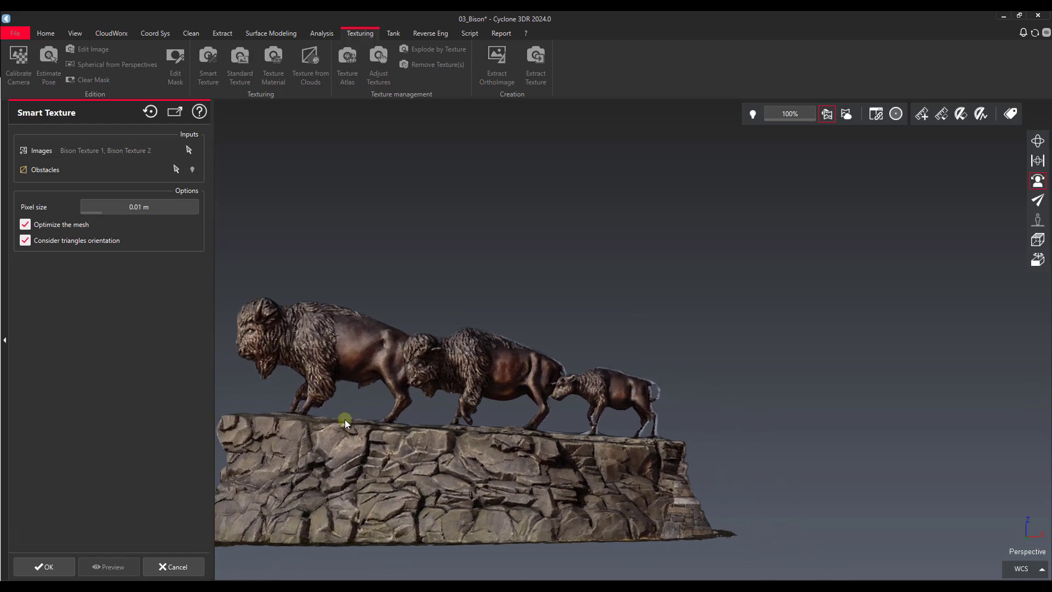
{"action": "left_click", "coordinate": [45, 570]}
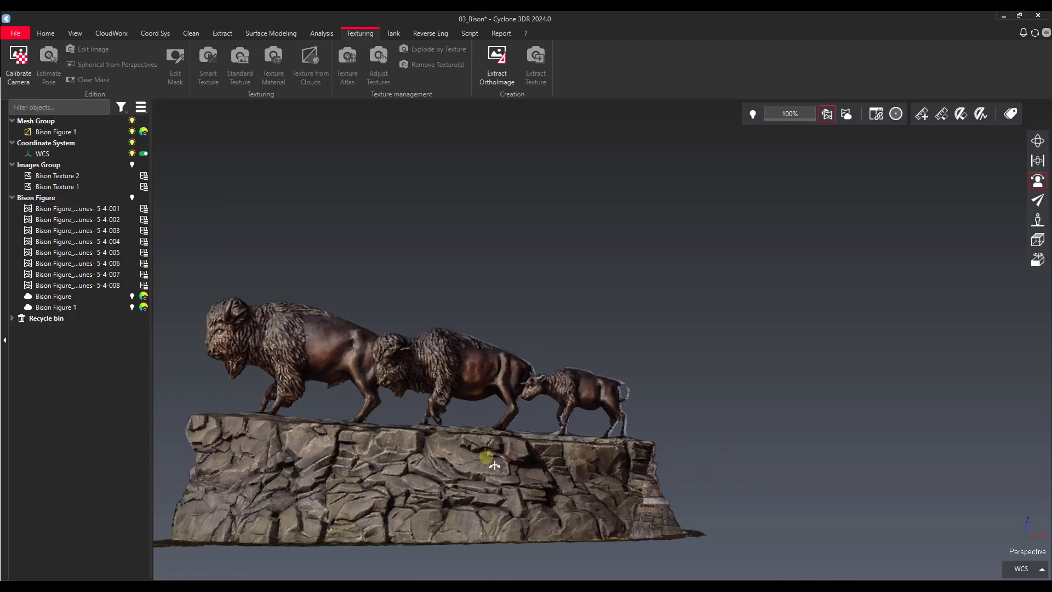
Inspect the texture on the far side of the bison and the rock wall
{"action": "middle_click_drag", "start_coordinate": [494, 465], "coordinate": [487, 475]}
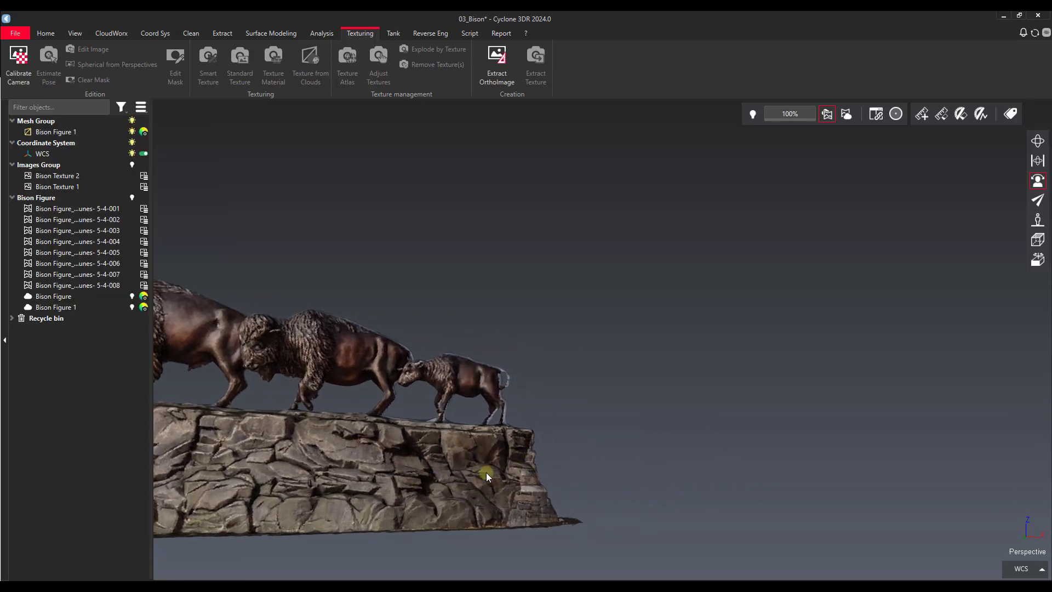
{"action": "left_click", "coordinate": [1045, 163]}
{"action": "middle_click_drag", "start_coordinate": [225, 512], "coordinate": [493, 449]}
{"action": "mouse_move", "coordinate": [483, 418]}
{"action": "left_mouse_down"}
{"action": "mouse_move", "coordinate": [599, 438]}
{"action": "mouse_move", "coordinate": [876, 439]}
{"action": "mouse_move", "coordinate": [672, 460]}
{"action": "mouse_move", "coordinate": [463, 454]}
{"action": "mouse_move", "coordinate": [512, 447]}
{"action": "mouse_move", "coordinate": [470, 437]}
{"action": "left_mouse_up"}
{"action": "mouse_move", "coordinate": [396, 408]}
{"action": "left_mouse_down"}
{"action": "mouse_move", "coordinate": [376, 399]}
{"action": "mouse_move", "coordinate": [705, 442]}
{"action": "mouse_move", "coordinate": [591, 435]}
{"action": "mouse_move", "coordinate": [688, 409]}
{"action": "left_mouse_up"}
{"action": "middle_click_drag", "start_coordinate": [688, 409], "coordinate": [689, 403]}
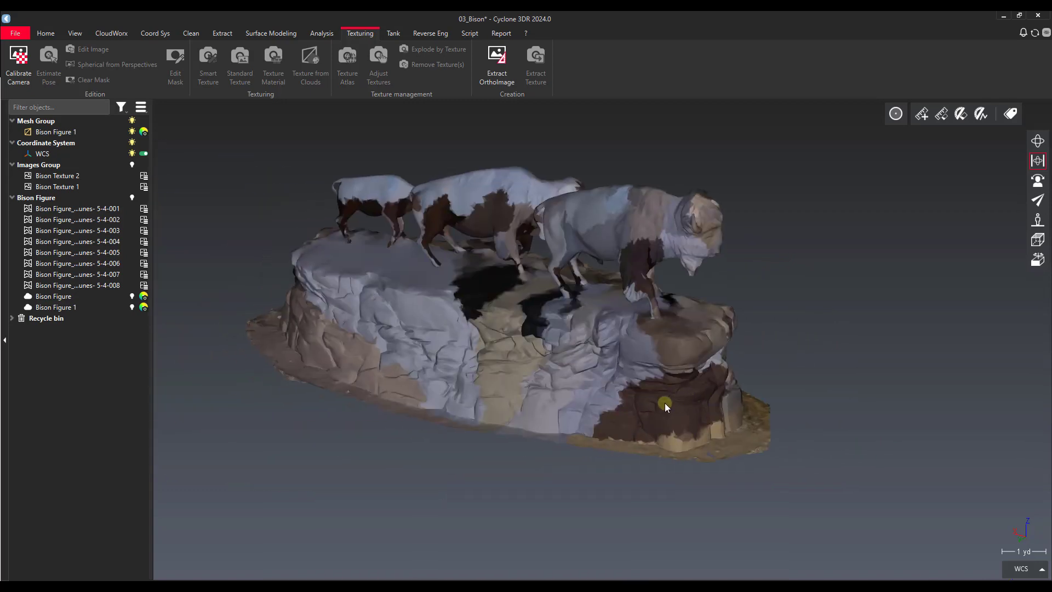
Dismiss the mail notification and check the mesh from the camera viewpoint of Bison Texture 1
{"action": "left_click", "coordinate": [82, 187]}
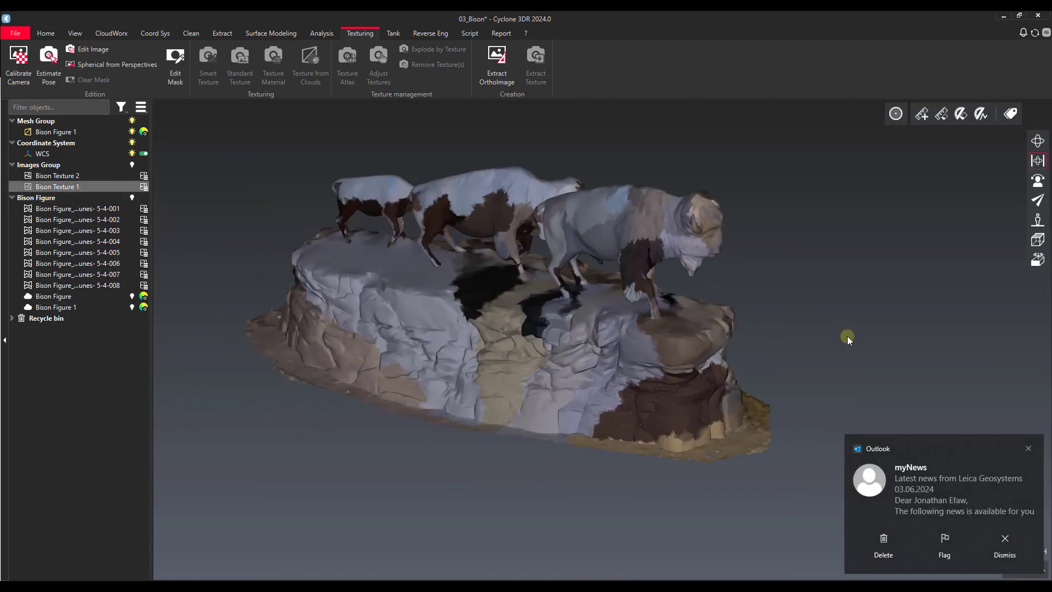
{"action": "left_click", "coordinate": [1029, 448]}
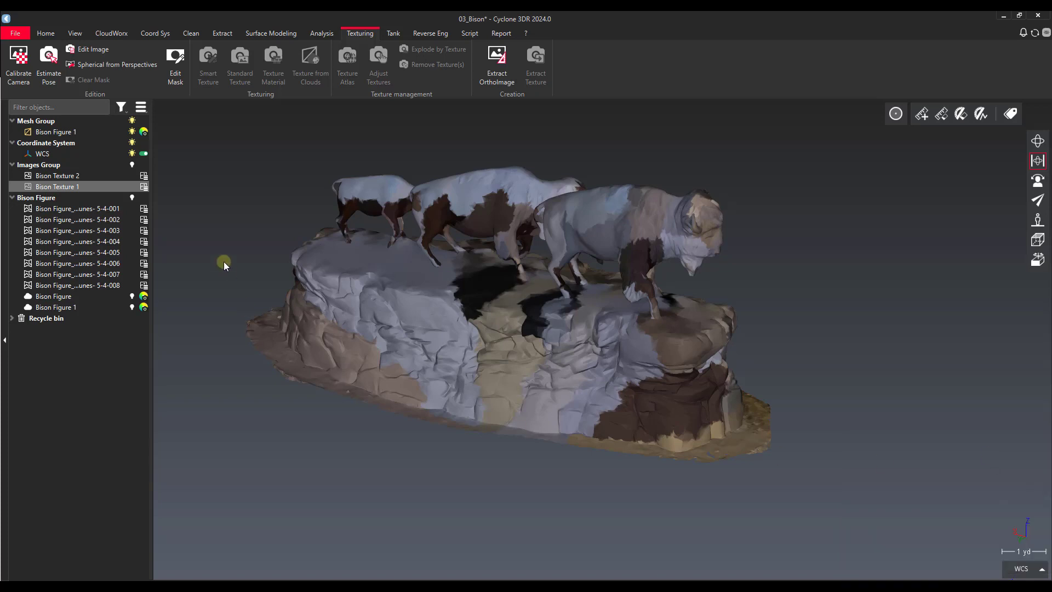
{"action": "right_click", "coordinate": [75, 187]}
{"action": "left_click", "coordinate": [108, 243]}
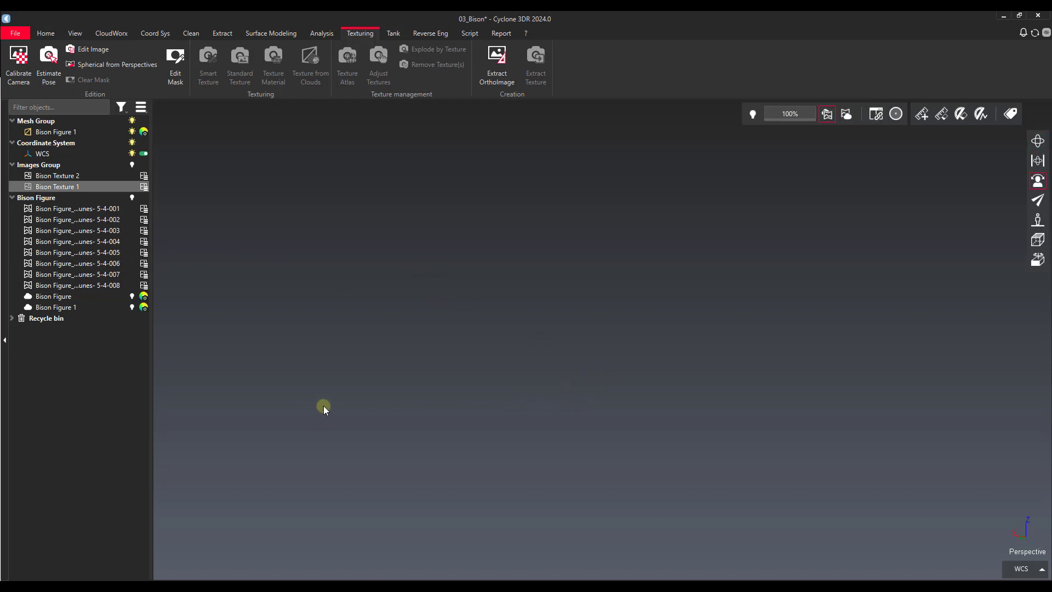
{"action": "left_click_drag", "start_coordinate": [524, 325], "coordinate": [458, 298]}
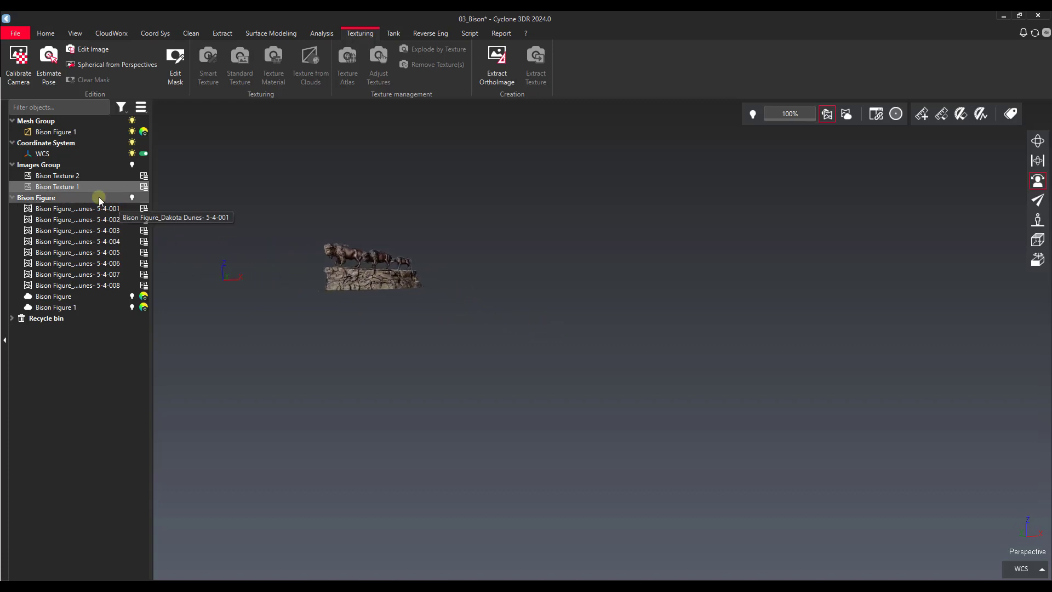
Compare the camera viewpoint of Bison Texture 2 with that of Bison Texture 1
{"action": "left_click", "coordinate": [68, 176]}
{"action": "right_click", "coordinate": [68, 176]}
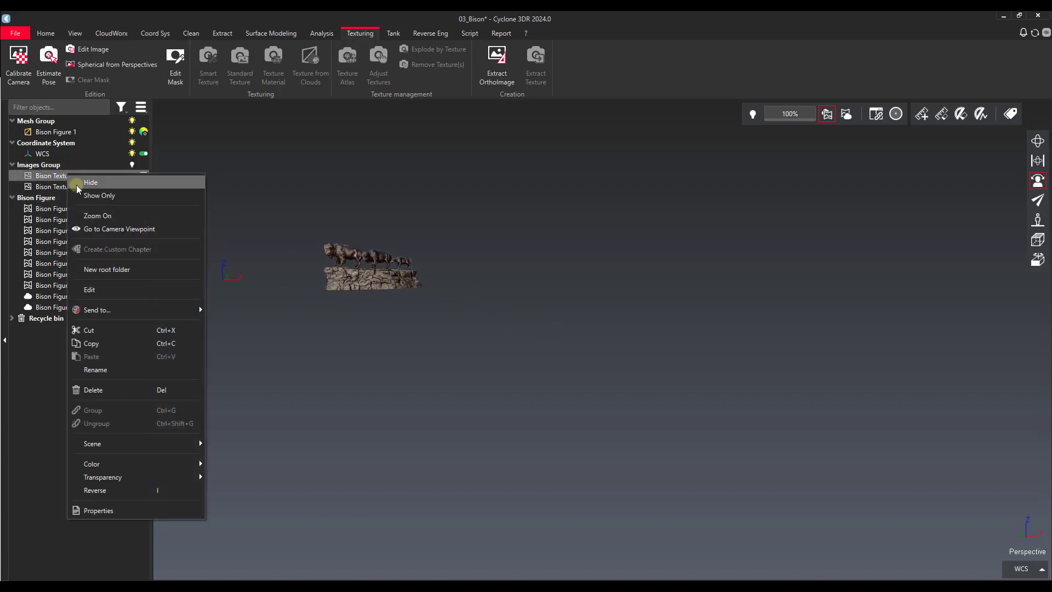
{"action": "left_click", "coordinate": [97, 227]}
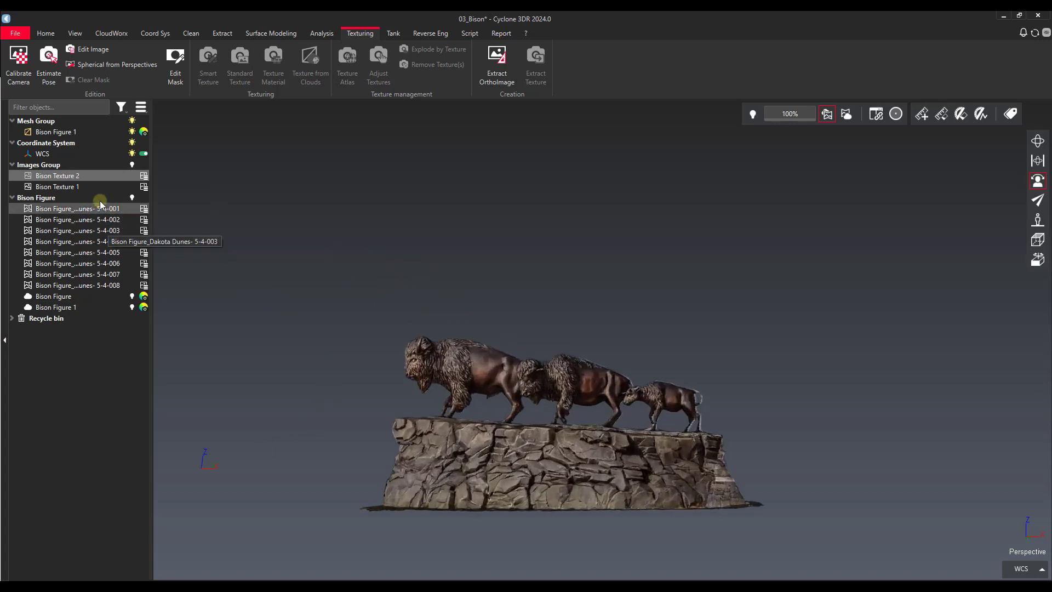
{"action": "left_click", "coordinate": [81, 186]}
{"action": "right_click", "coordinate": [80, 188]}
{"action": "left_click", "coordinate": [107, 243]}
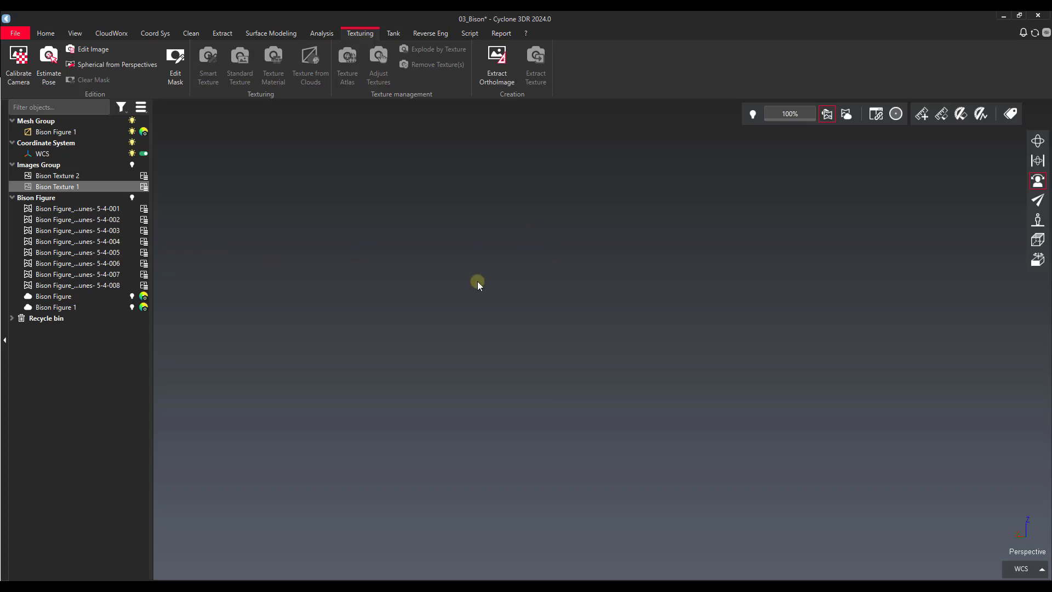
{"action": "left_click_drag", "start_coordinate": [606, 306], "coordinate": [493, 317]}
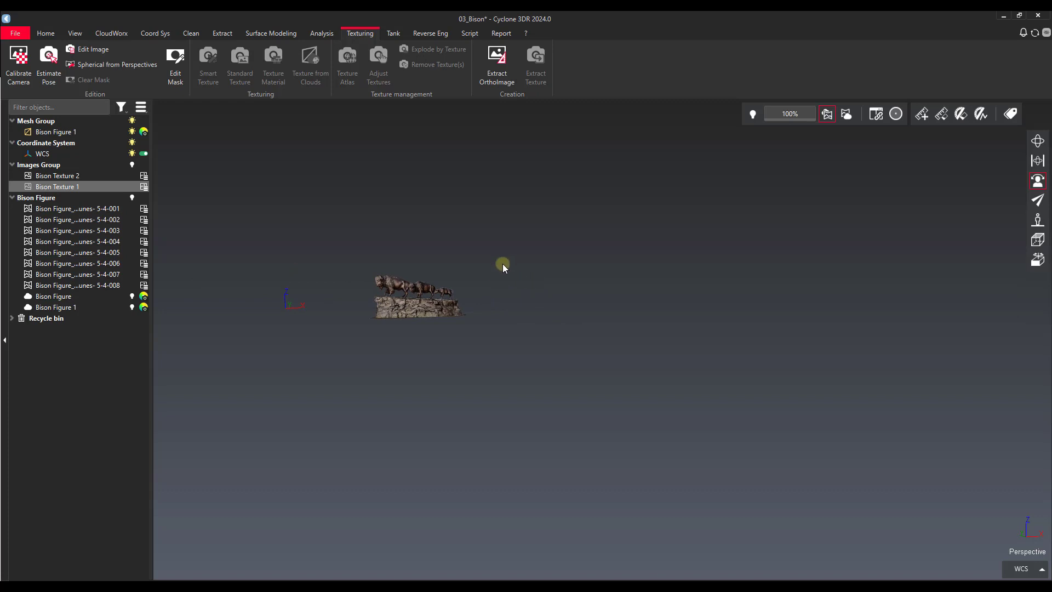
Start a pose estimation for Bison Texture 1 and add point pair 1 at the beard tip of the largest bison, on mesh and photo
{"action": "left_click", "coordinate": [102, 187]}
{"action": "left_click", "coordinate": [388, 303]}
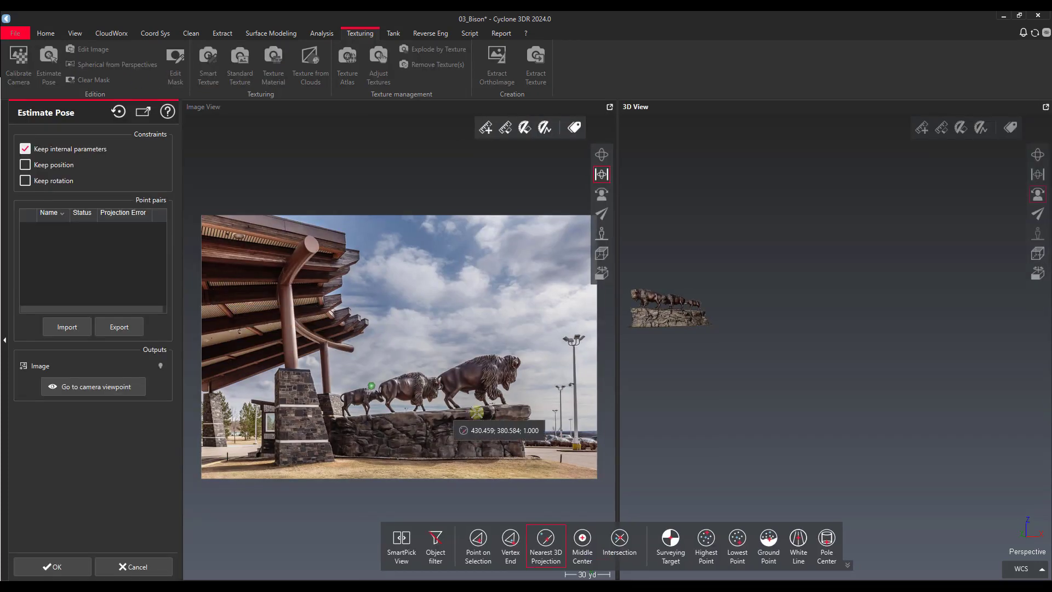
{"action": "scroll", "coordinate": [487, 357], "scroll_direction": "up", "scroll_amount": 3}
{"action": "left_click_drag", "start_coordinate": [642, 302], "coordinate": [661, 306]}
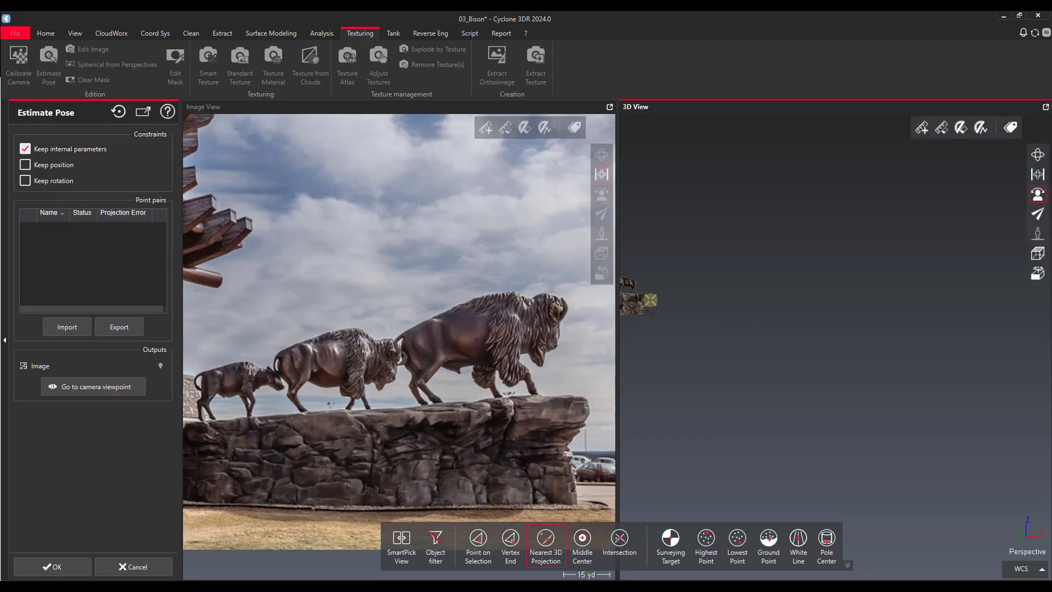
{"action": "left_click_drag", "start_coordinate": [1008, 196], "coordinate": [627, 332]}
{"action": "scroll", "coordinate": [717, 313], "scroll_direction": "up", "scroll_amount": 5}
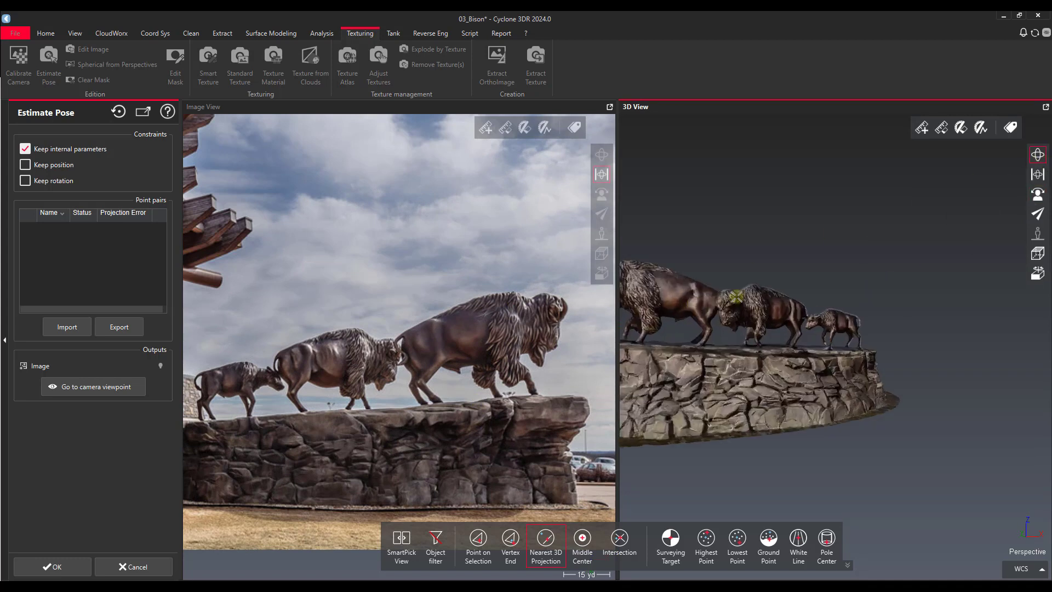
{"action": "scroll", "coordinate": [822, 289], "scroll_direction": "up", "scroll_amount": 5}
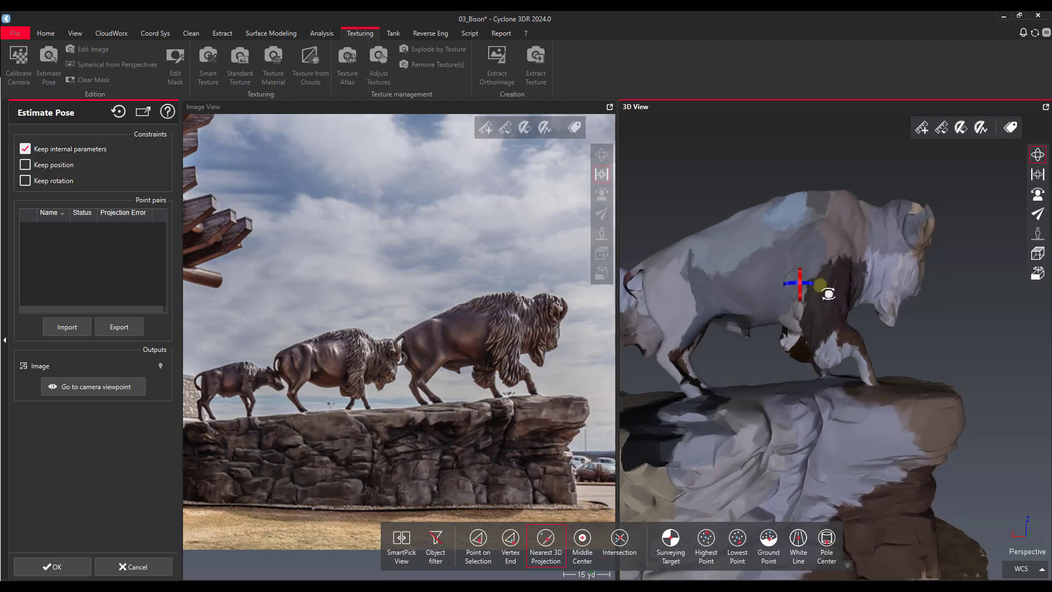
{"action": "scroll", "coordinate": [533, 365], "scroll_direction": "up", "scroll_amount": 8}
{"action": "scroll", "coordinate": [534, 365], "scroll_direction": "down", "scroll_amount": 3}
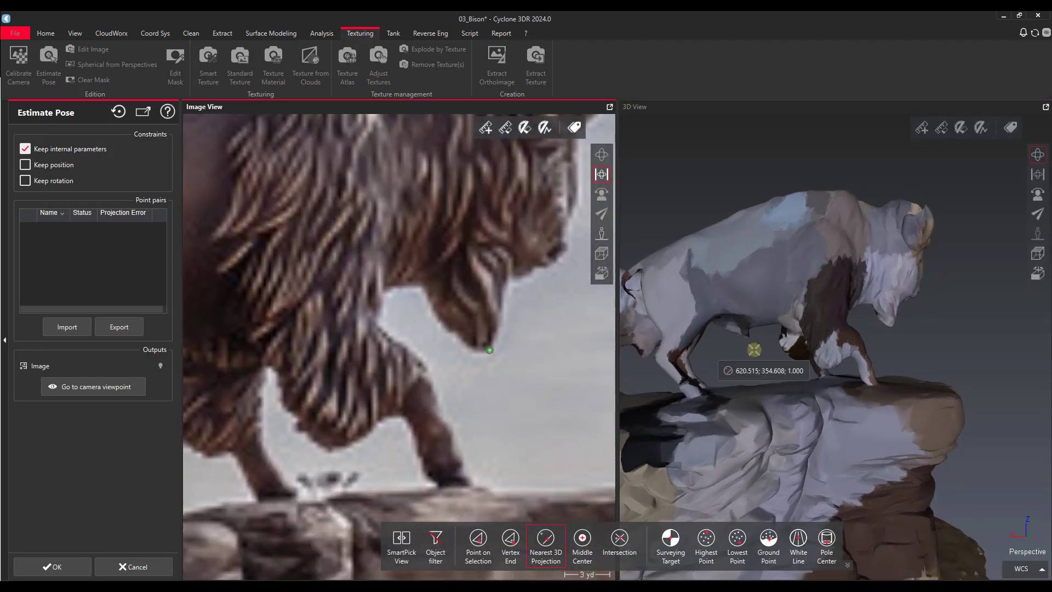
{"action": "scroll", "coordinate": [896, 326], "scroll_direction": "up", "scroll_amount": 3}
{"action": "left_click", "coordinate": [875, 327]}
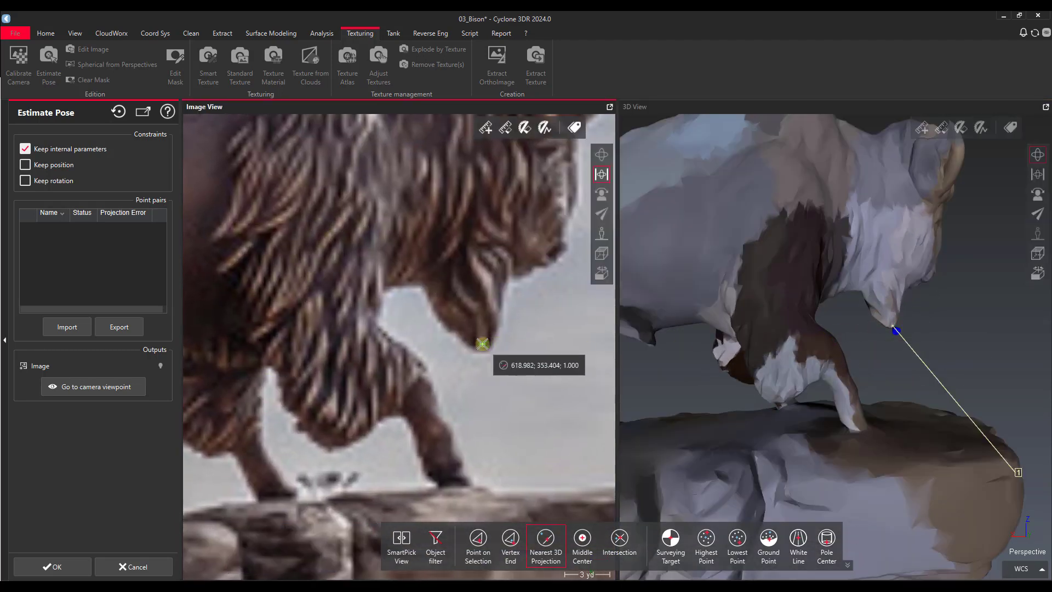
{"action": "left_click", "coordinate": [482, 343]}
Add point pair 2 at the beard tip of the middle bison, on the mesh and in the photo
{"action": "scroll", "coordinate": [436, 356], "scroll_direction": "down", "scroll_amount": 6}
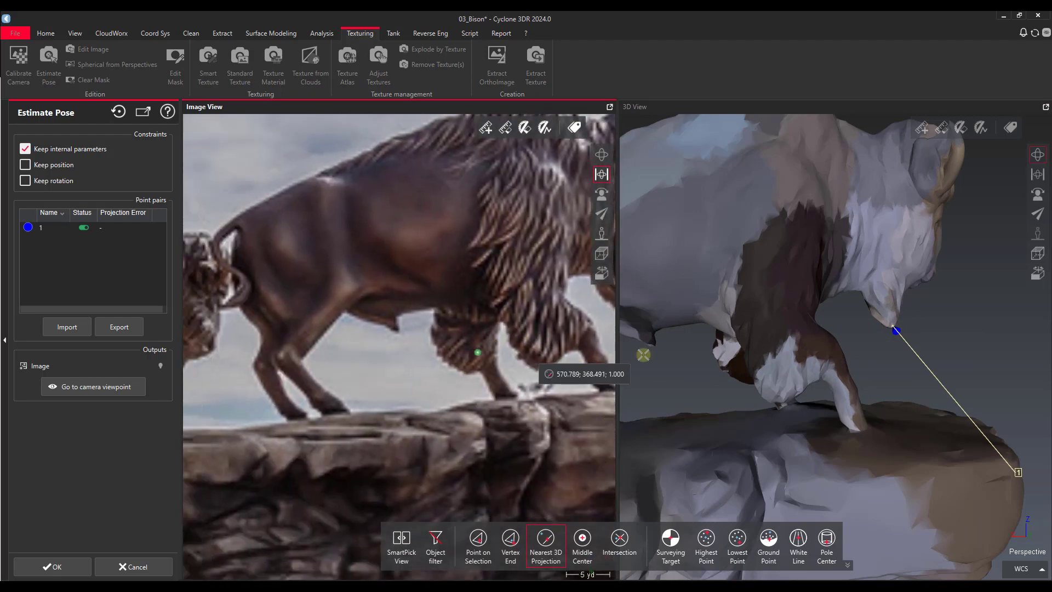
{"action": "scroll", "coordinate": [806, 357], "scroll_direction": "up", "scroll_amount": 5}
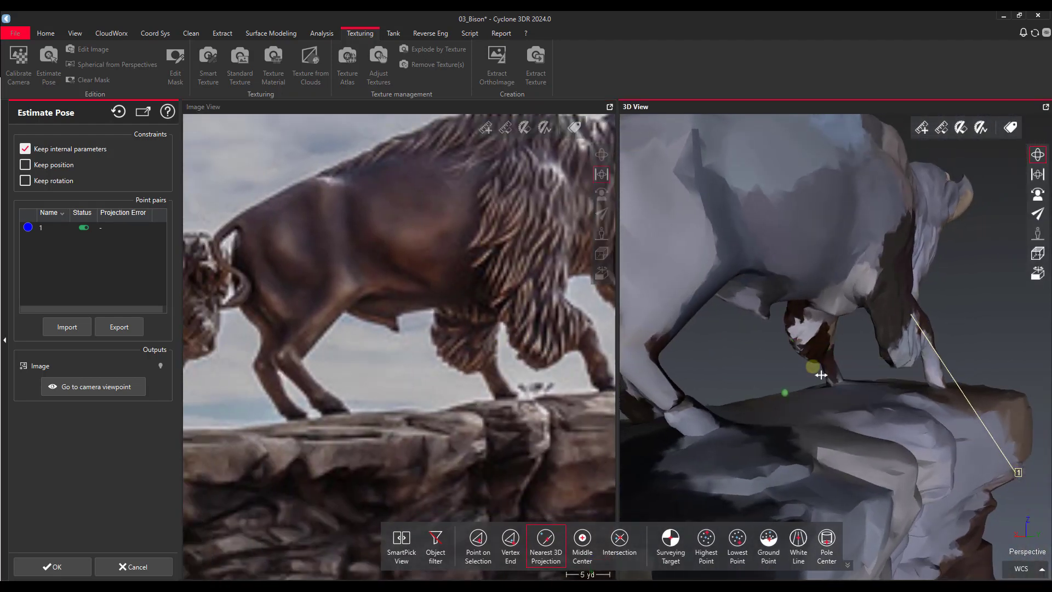
{"action": "left_click_drag", "start_coordinate": [821, 375], "coordinate": [882, 359]}
{"action": "left_click_drag", "start_coordinate": [811, 271], "coordinate": [852, 347]}
{"action": "left_click_drag", "start_coordinate": [656, 334], "coordinate": [746, 313]}
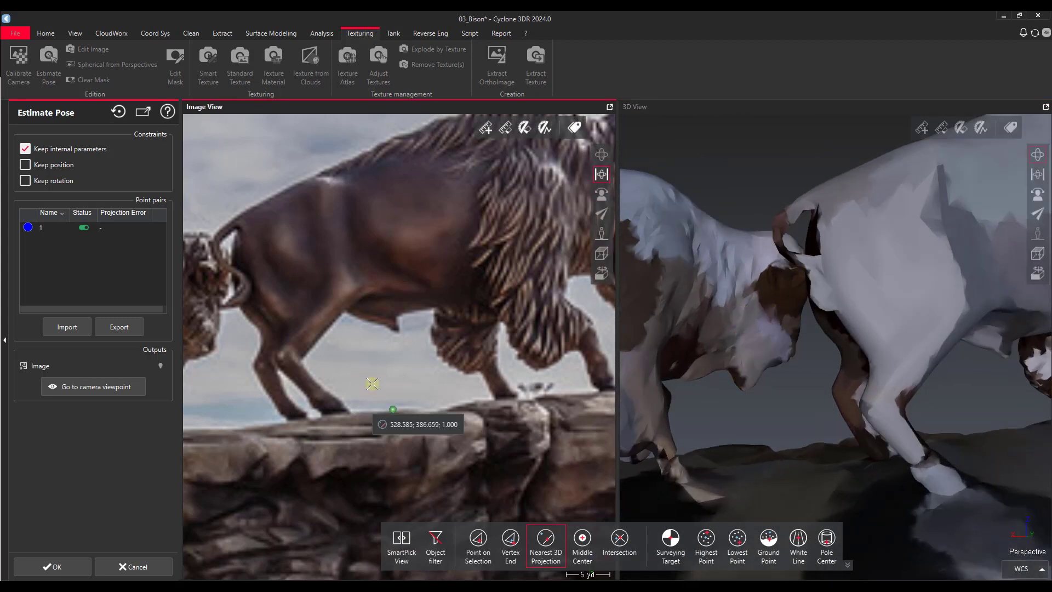
{"action": "scroll", "coordinate": [372, 383], "scroll_direction": "up", "scroll_amount": 6}
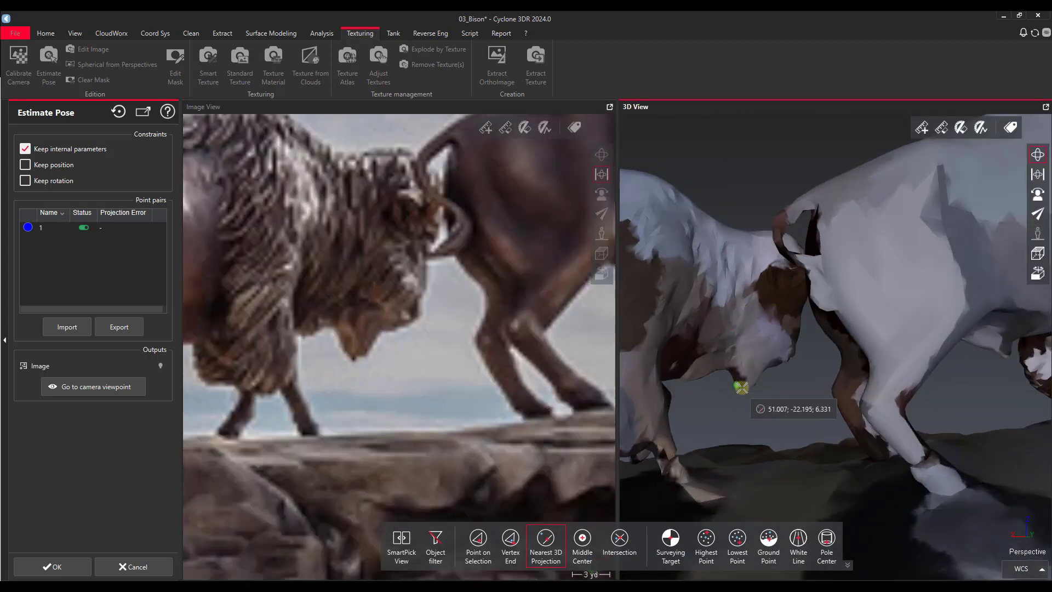
{"action": "left_click", "coordinate": [354, 356]}
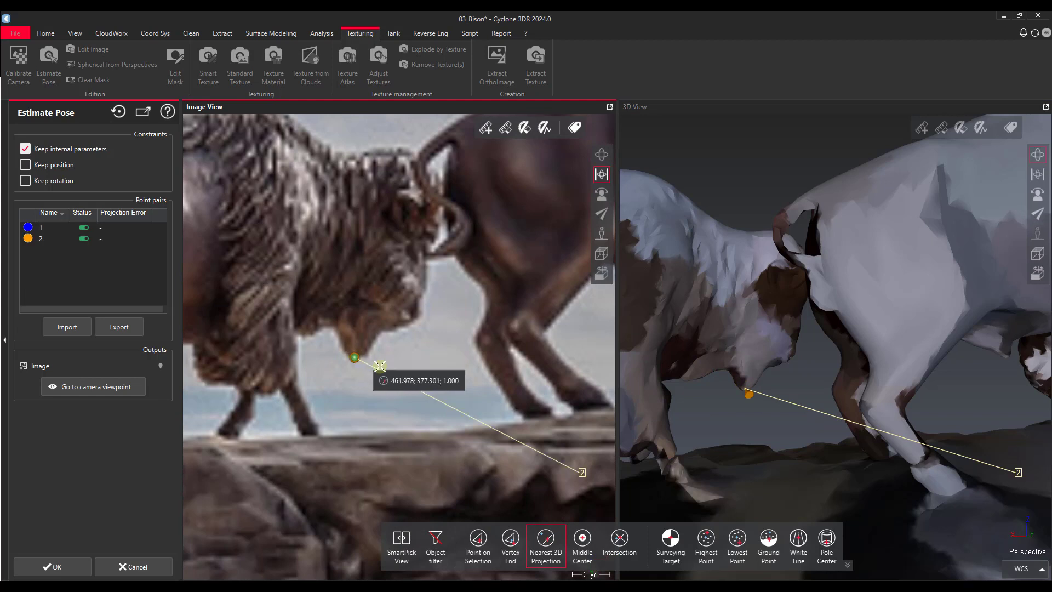
Add point pair 3 at the tip of the calf's raised ear, on the mesh and in the photo
{"action": "scroll", "coordinate": [280, 378], "scroll_direction": "down", "scroll_amount": 3}
{"action": "scroll", "coordinate": [439, 349], "scroll_direction": "down", "scroll_amount": 3}
{"action": "scroll", "coordinate": [396, 362], "scroll_direction": "up", "scroll_amount": 5}
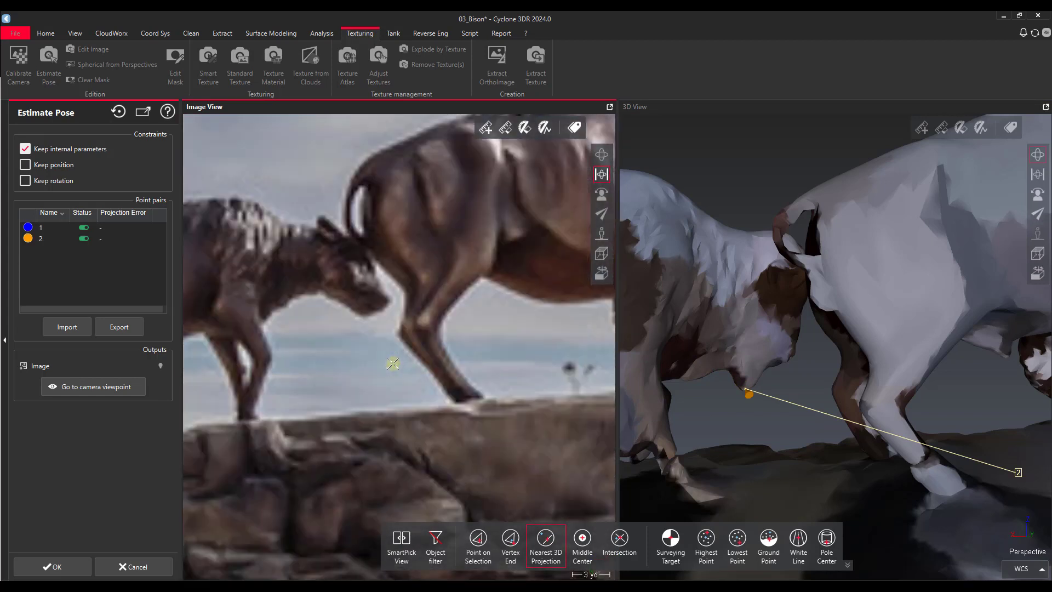
{"action": "scroll", "coordinate": [883, 321], "scroll_direction": "up", "scroll_amount": 4}
{"action": "scroll", "coordinate": [883, 321], "scroll_direction": "up", "scroll_amount": 2}
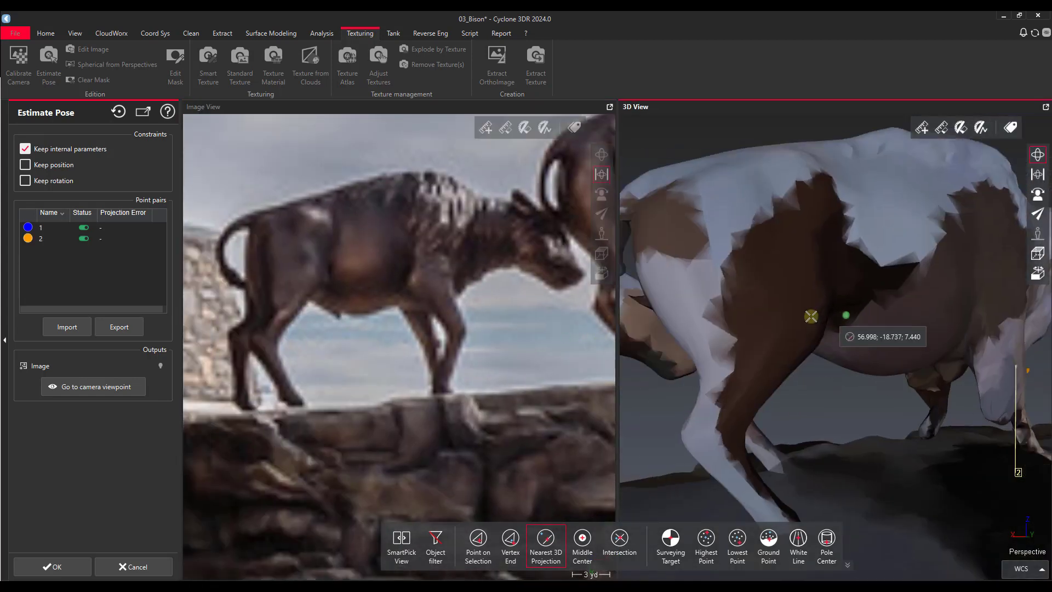
{"action": "scroll", "coordinate": [880, 324], "scroll_direction": "up", "scroll_amount": 2}
{"action": "scroll", "coordinate": [768, 318], "scroll_direction": "up", "scroll_amount": 2}
{"action": "scroll", "coordinate": [746, 278], "scroll_direction": "up", "scroll_amount": 2}
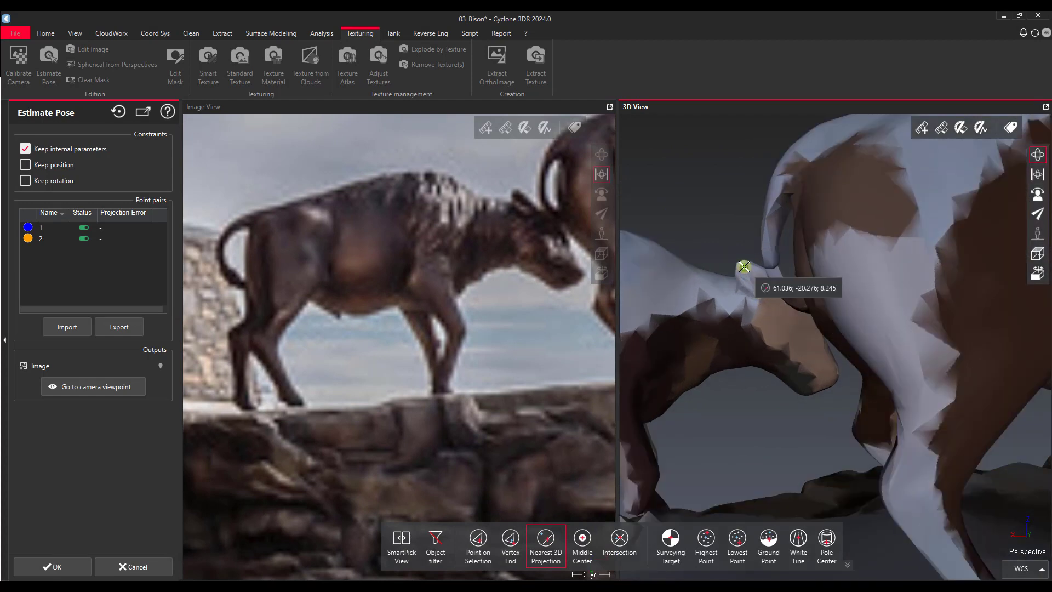
{"action": "left_click", "coordinate": [744, 267]}
{"action": "left_click", "coordinate": [519, 196]}
Add point pair 4 on the outer curve of the calf's tail, on the mesh and in the photo
{"action": "scroll", "coordinate": [489, 340], "scroll_direction": "down", "scroll_amount": 5}
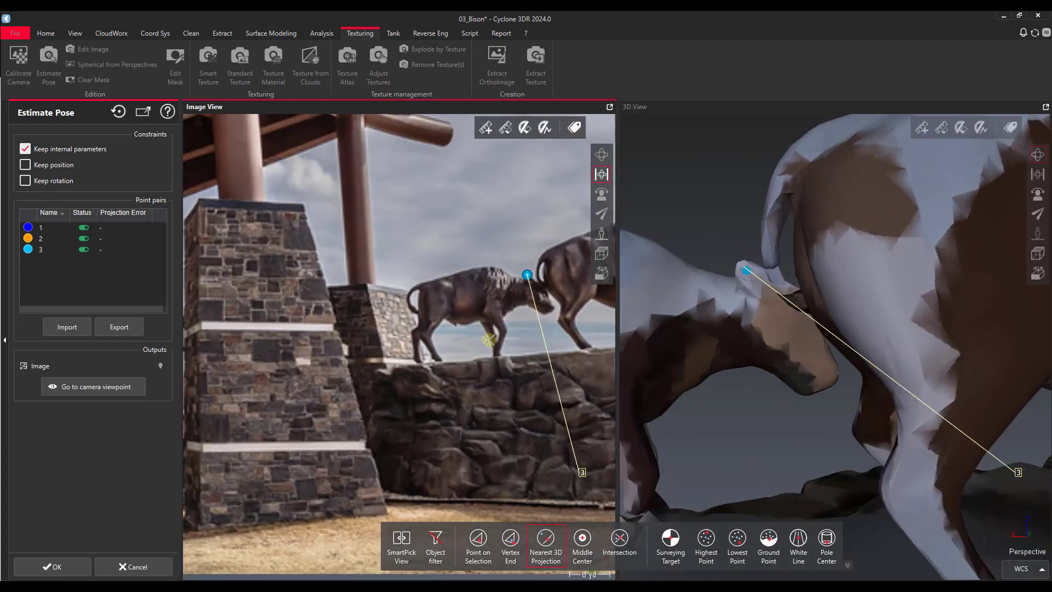
{"action": "scroll", "coordinate": [489, 340], "scroll_direction": "down", "scroll_amount": 1}
{"action": "scroll", "coordinate": [639, 357], "scroll_direction": "down", "scroll_amount": 3}
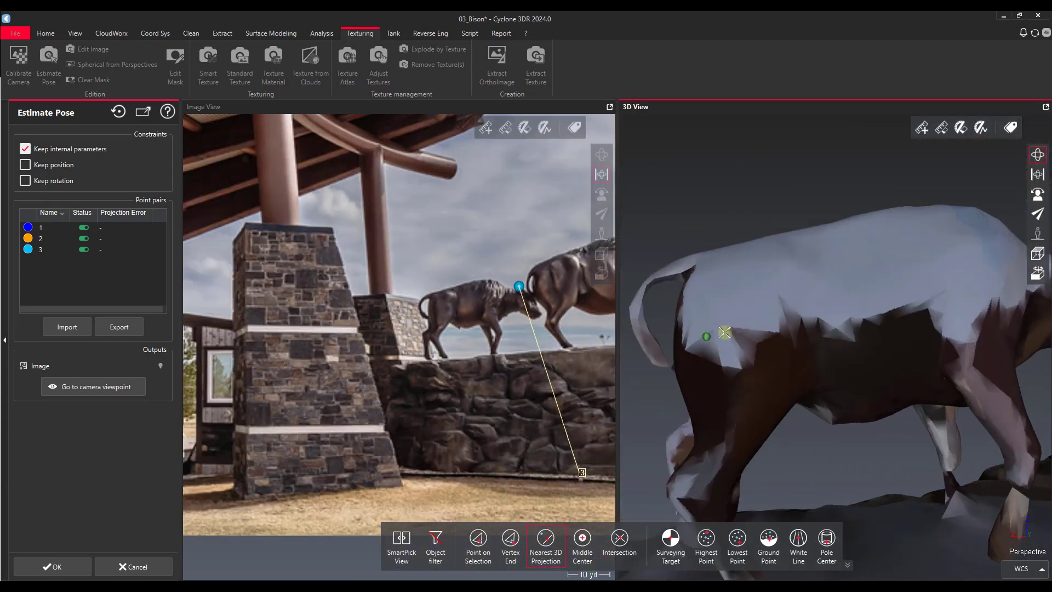
{"action": "scroll", "coordinate": [707, 318], "scroll_direction": "up", "scroll_amount": 2}
{"action": "left_click", "coordinate": [687, 303]}
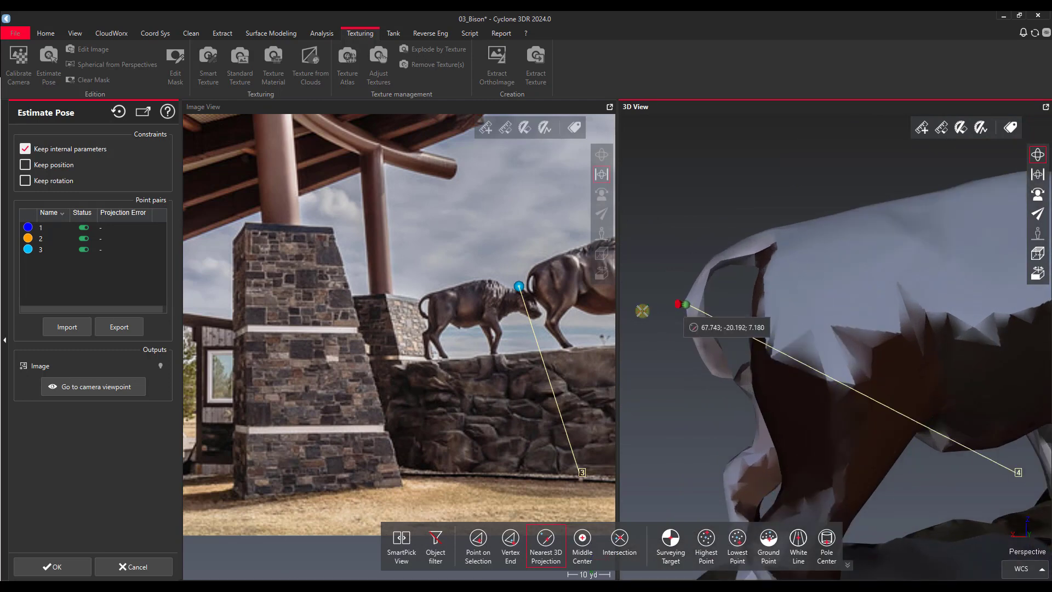
{"action": "scroll", "coordinate": [417, 304], "scroll_direction": "up", "scroll_amount": 3}
{"action": "left_click", "coordinate": [414, 303]}
Add point pair 5 at the top of the small triangular rock at the wall's base beneath the largest bison, on mesh and photo
{"action": "scroll", "coordinate": [422, 304], "scroll_direction": "down", "scroll_amount": 4}
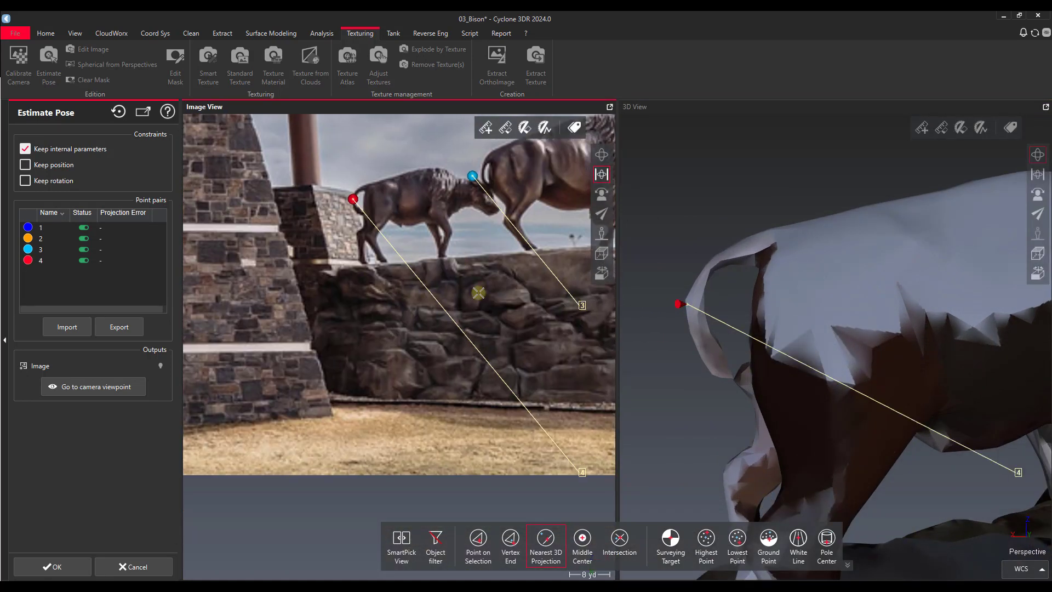
{"action": "scroll", "coordinate": [840, 415], "scroll_direction": "down", "scroll_amount": 2}
{"action": "middle_click_drag", "start_coordinate": [841, 416], "coordinate": [751, 322]}
{"action": "scroll", "coordinate": [820, 364], "scroll_direction": "down", "scroll_amount": 5}
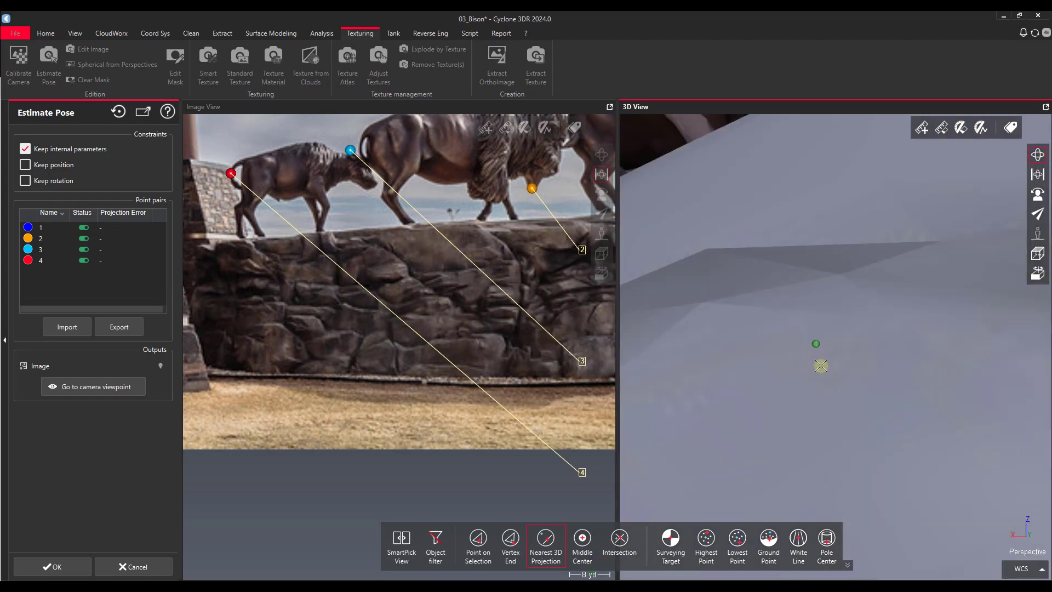
{"action": "scroll", "coordinate": [841, 383], "scroll_direction": "down", "scroll_amount": 5}
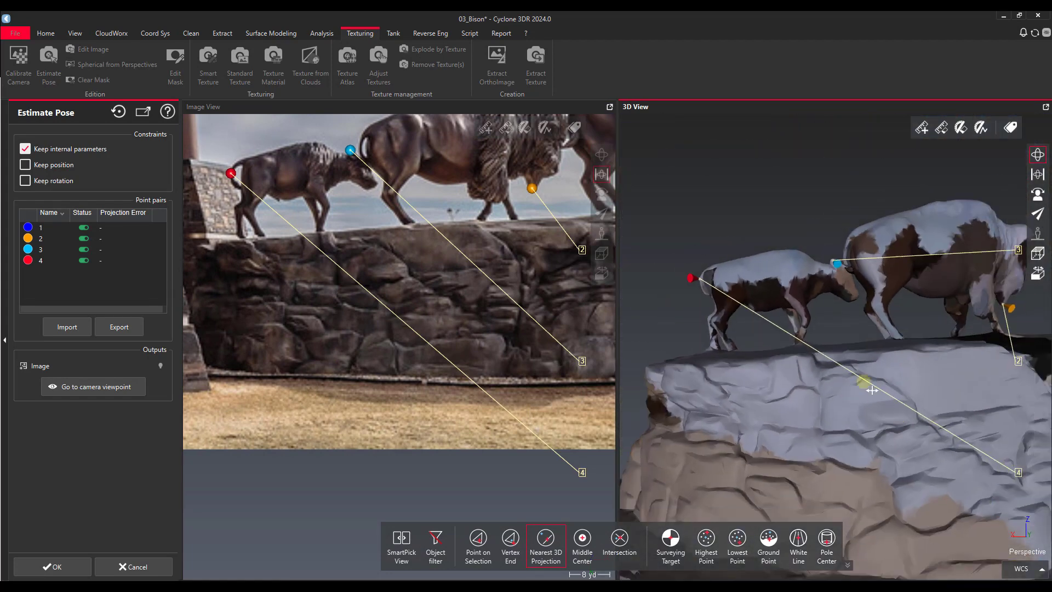
{"action": "middle_click_drag", "start_coordinate": [869, 385], "coordinate": [785, 300]}
{"action": "middle_click_drag", "start_coordinate": [840, 385], "coordinate": [659, 378]}
{"action": "scroll", "coordinate": [813, 356], "scroll_direction": "up", "scroll_amount": 5}
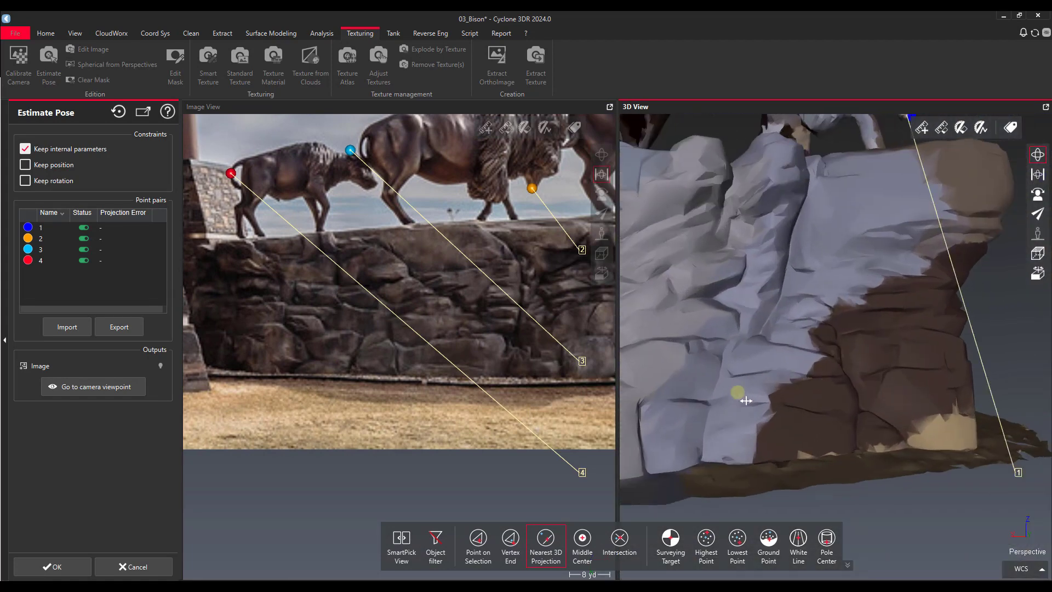
{"action": "scroll", "coordinate": [384, 362], "scroll_direction": "up", "scroll_amount": 5}
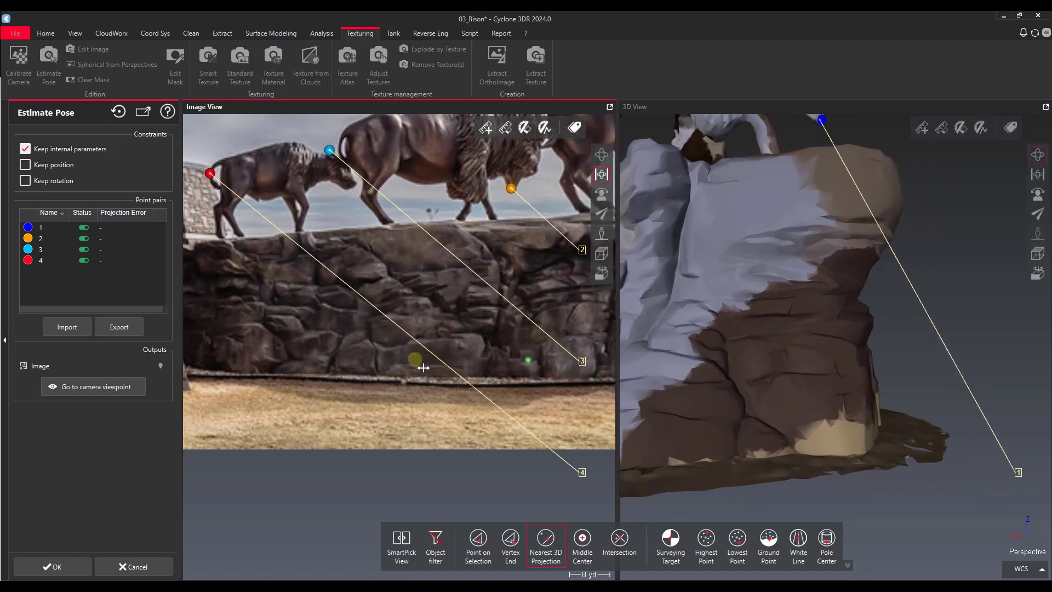
{"action": "scroll", "coordinate": [493, 364], "scroll_direction": "up", "scroll_amount": 5}
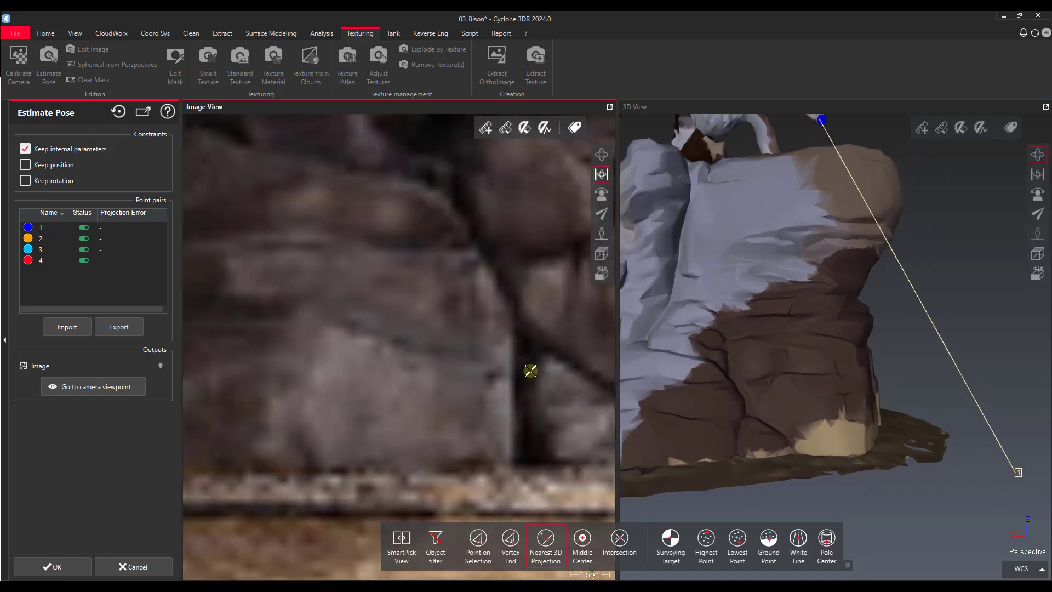
{"action": "scroll", "coordinate": [762, 424], "scroll_direction": "up", "scroll_amount": 5}
{"action": "left_click", "coordinate": [754, 413]}
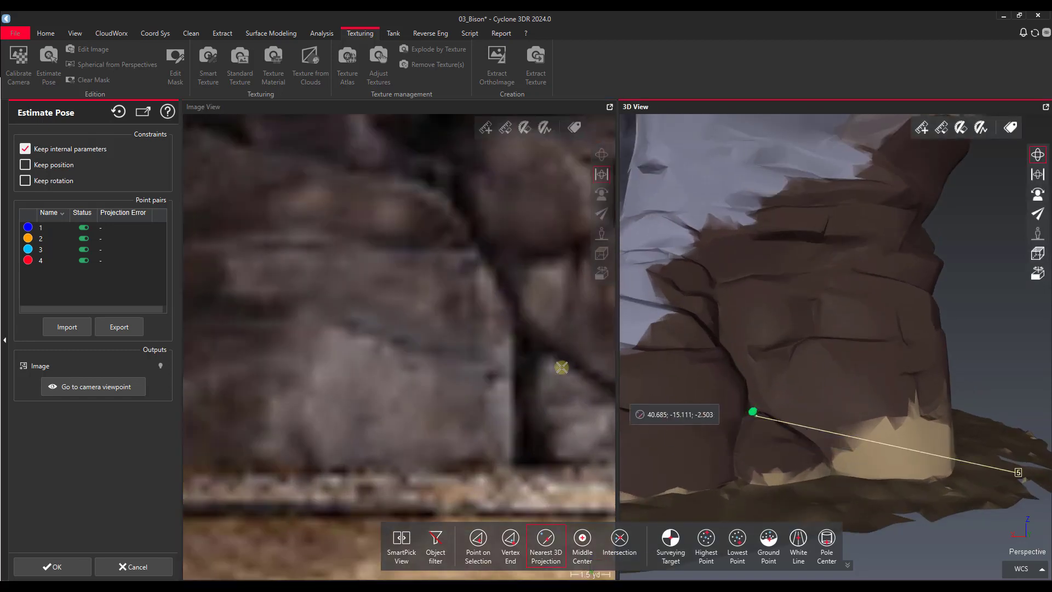
{"action": "left_click", "coordinate": [544, 363]}
{"action": "scroll", "coordinate": [562, 333], "scroll_direction": "down", "scroll_amount": 3}
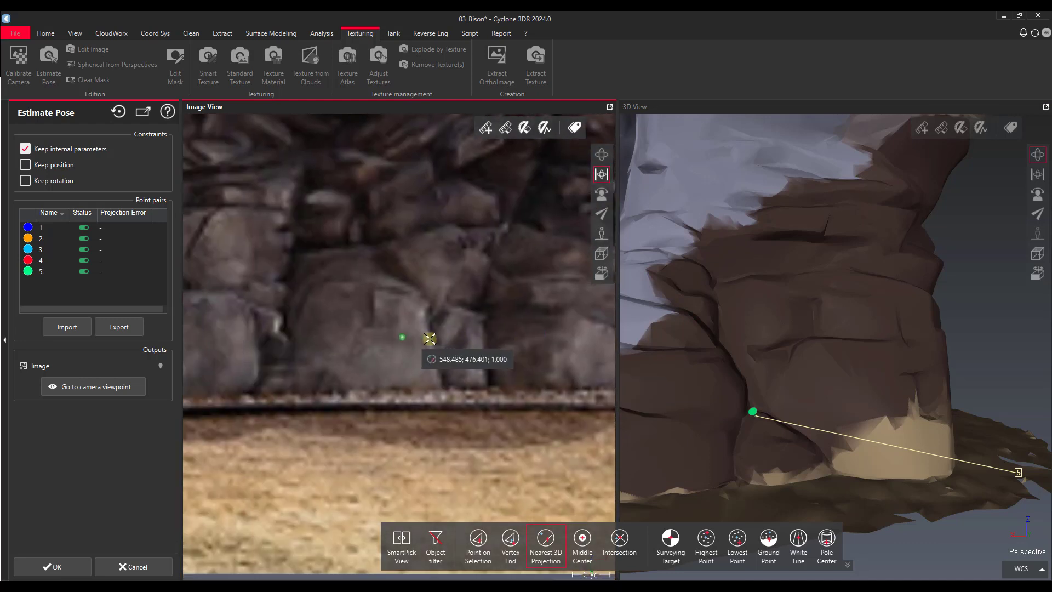
Add point pair 6 at the upper right corner of the wall-base block near pair 5, in the photo and on the mesh
{"action": "scroll", "coordinate": [871, 367], "scroll_direction": "up", "scroll_amount": 5}
{"action": "middle_click_drag", "start_coordinate": [907, 360], "coordinate": [1007, 355]}
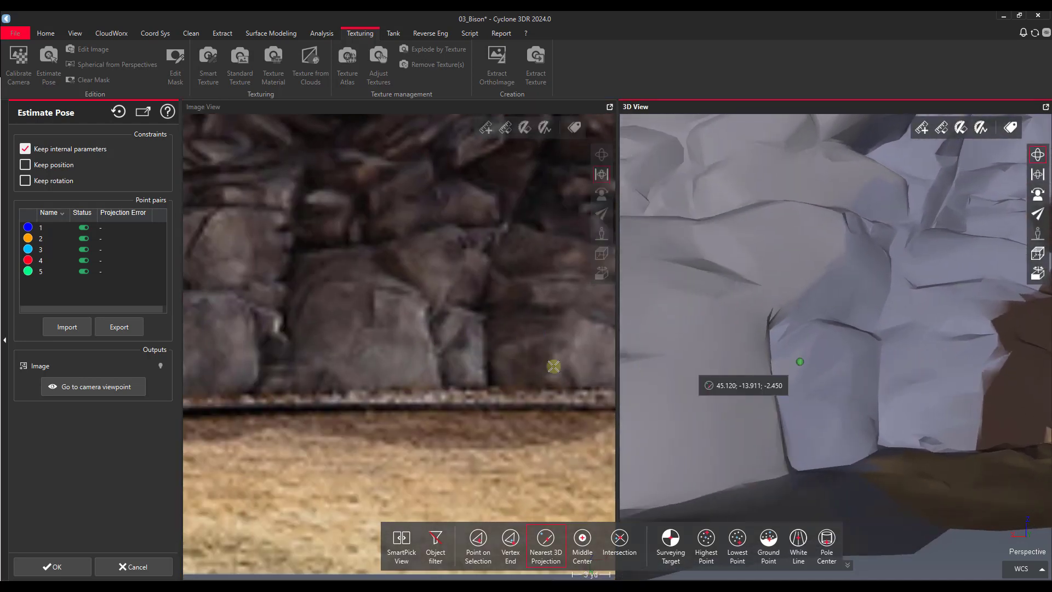
{"action": "mouse_move", "coordinate": [483, 360]}
{"action": "left_mouse_down"}
{"action": "mouse_move", "coordinate": [483, 369]}
{"action": "mouse_move", "coordinate": [490, 362]}
{"action": "left_mouse_up"}
{"action": "left_click", "coordinate": [480, 319]}
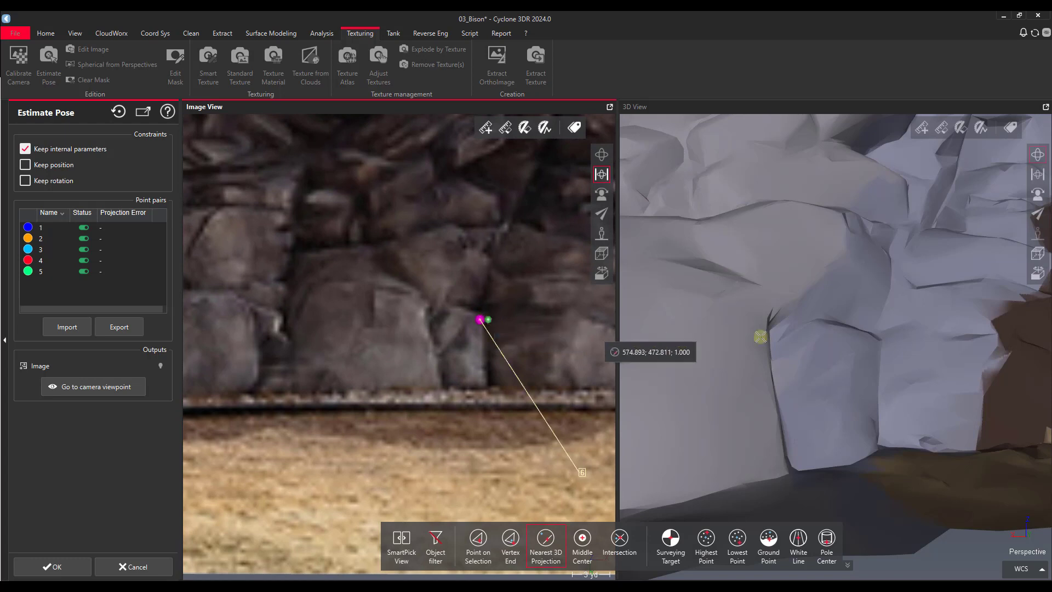
{"action": "left_click", "coordinate": [879, 334]}
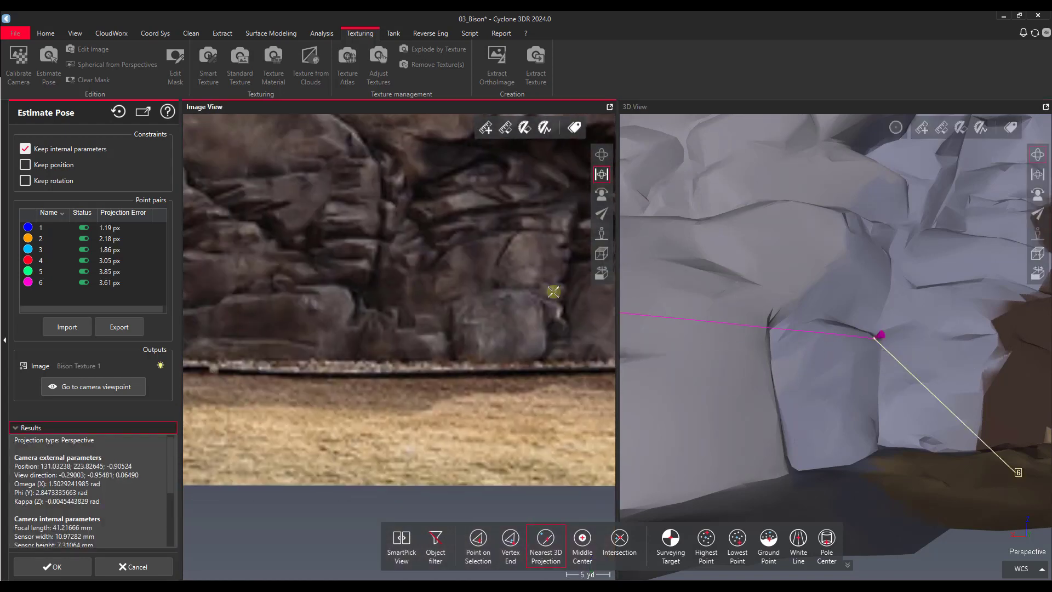
Add point pair 7 on the small arched rock low on the wall's calf end, and briefly toggle pair 4 off and on to compare errors
{"action": "scroll", "coordinate": [536, 254], "scroll_direction": "down", "scroll_amount": 3}
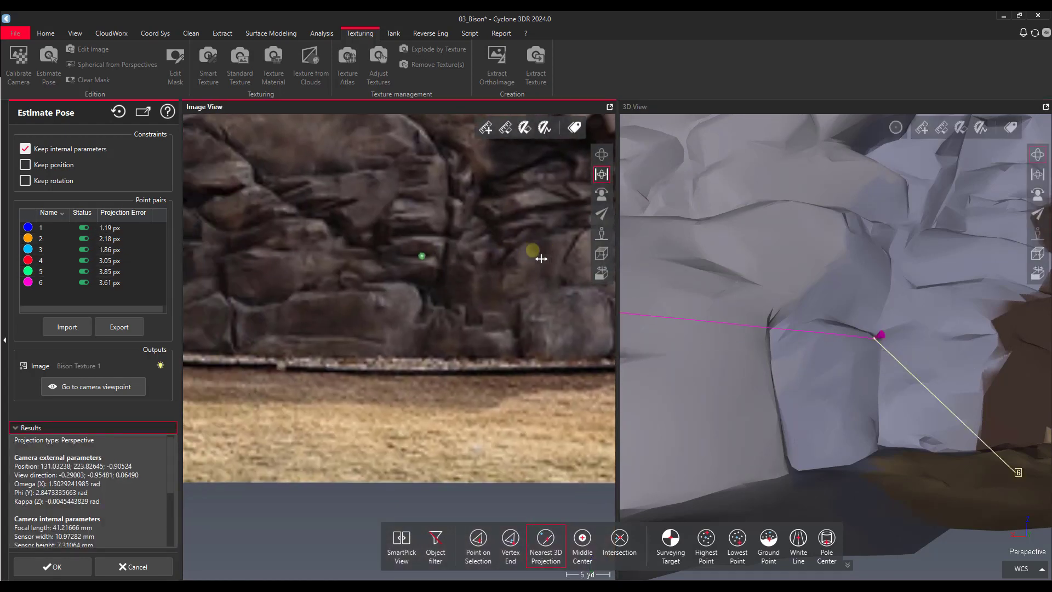
{"action": "scroll", "coordinate": [793, 320], "scroll_direction": "down", "scroll_amount": 3}
{"action": "scroll", "coordinate": [736, 330], "scroll_direction": "up", "scroll_amount": 3}
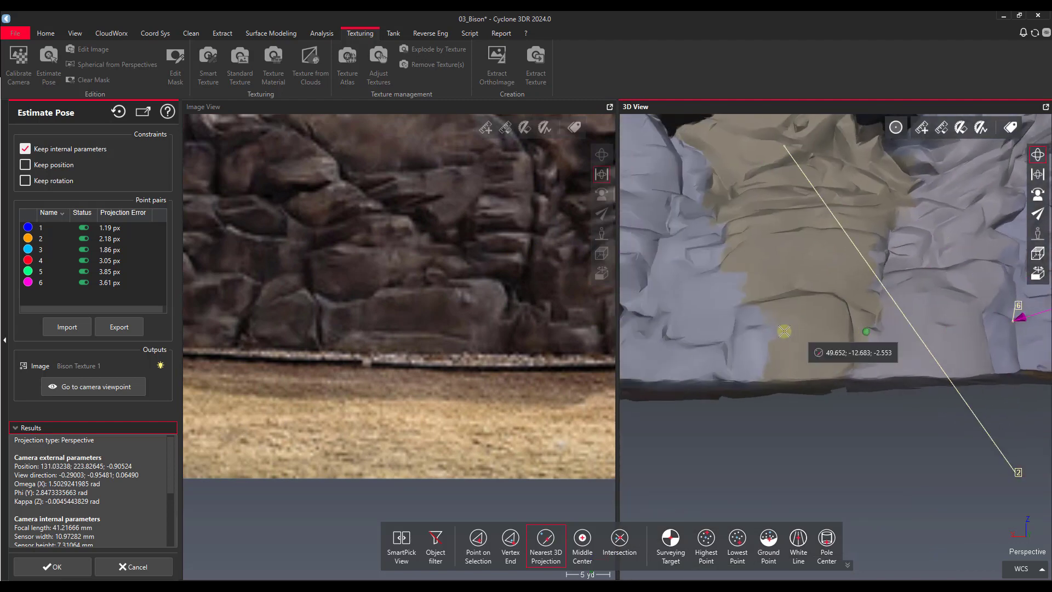
{"action": "scroll", "coordinate": [422, 310], "scroll_direction": "up", "scroll_amount": 3}
{"action": "scroll", "coordinate": [422, 311], "scroll_direction": "down", "scroll_amount": 5}
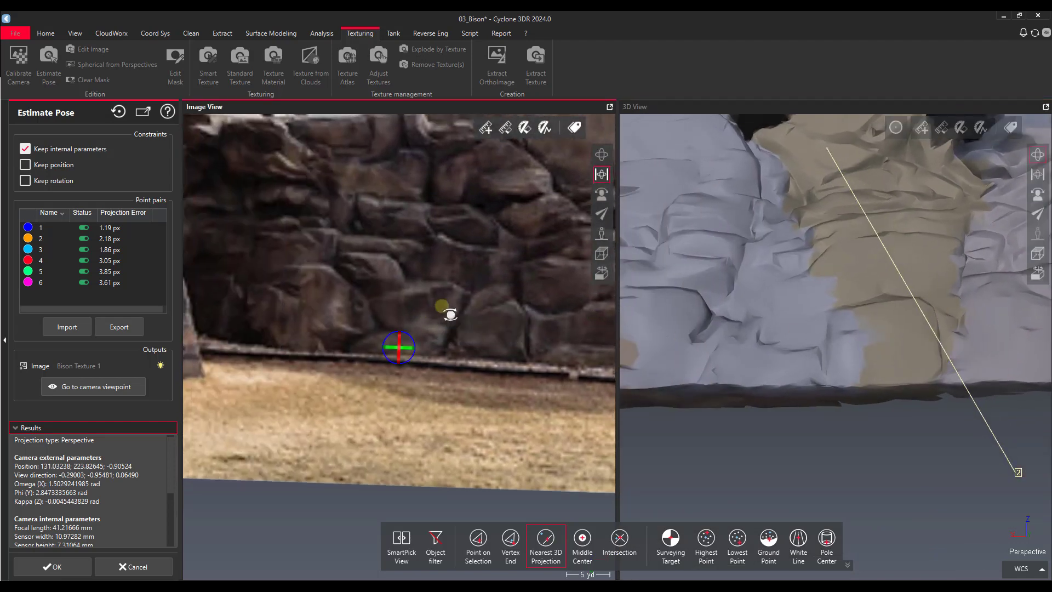
{"action": "scroll", "coordinate": [452, 330], "scroll_direction": "up", "scroll_amount": 3}
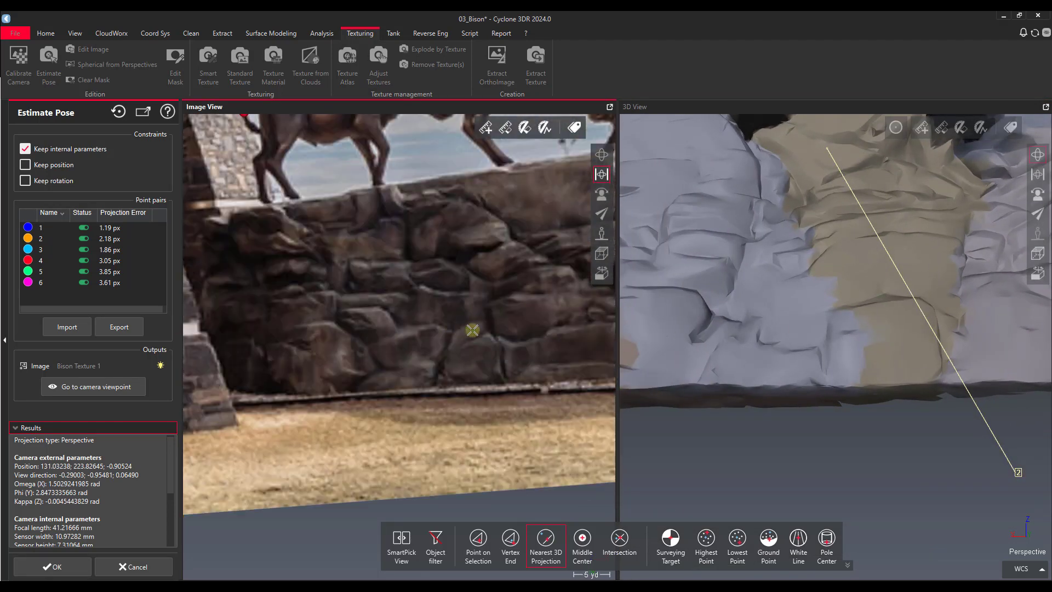
{"action": "scroll", "coordinate": [909, 324], "scroll_direction": "down", "scroll_amount": 3}
{"action": "left_click_drag", "start_coordinate": [693, 319], "coordinate": [895, 318]}
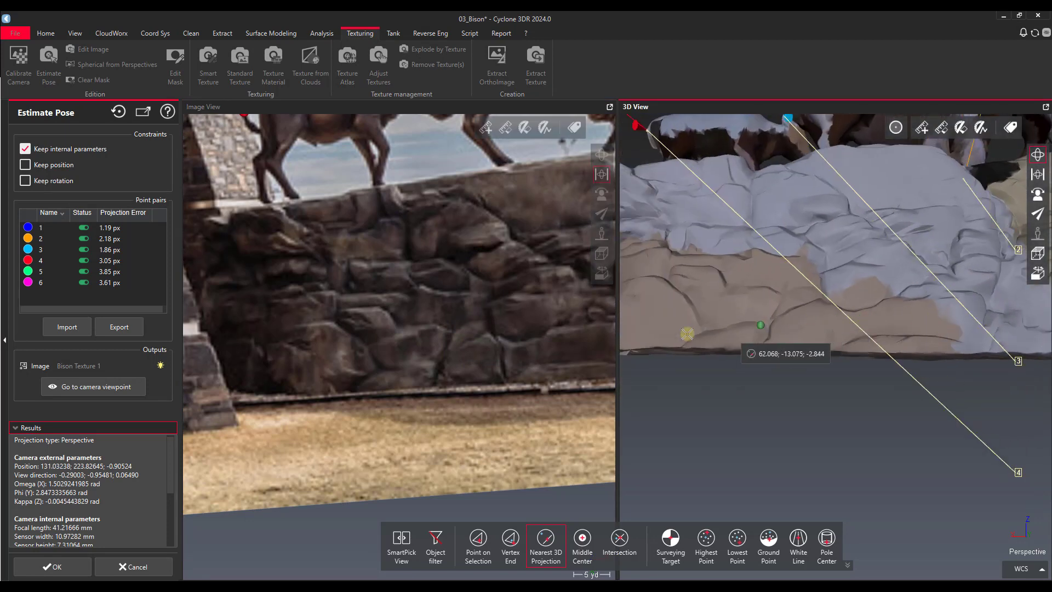
{"action": "middle_click_drag", "start_coordinate": [524, 341], "coordinate": [410, 340]}
{"action": "middle_click_drag", "start_coordinate": [791, 311], "coordinate": [887, 307]}
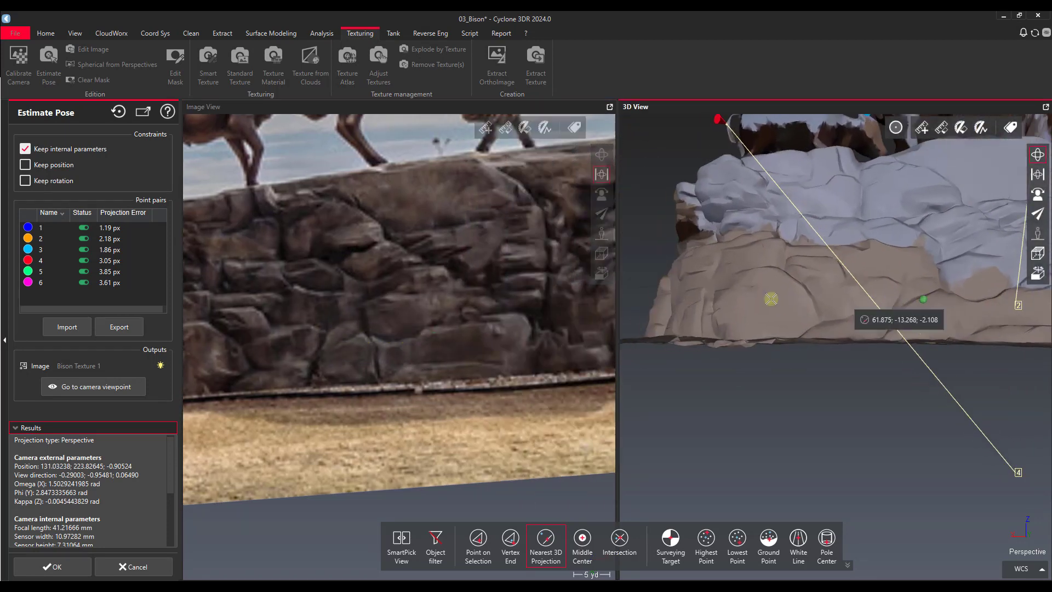
{"action": "middle_click_drag", "start_coordinate": [336, 326], "coordinate": [457, 324]}
{"action": "scroll", "coordinate": [331, 327], "scroll_direction": "up", "scroll_amount": 3}
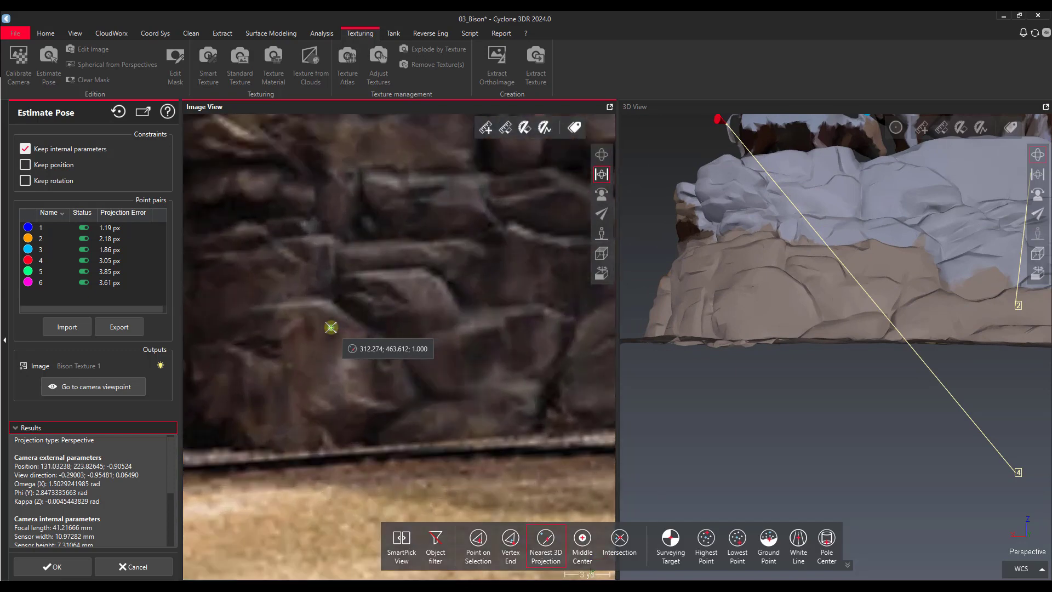
{"action": "scroll", "coordinate": [778, 293], "scroll_direction": "up", "scroll_amount": 4}
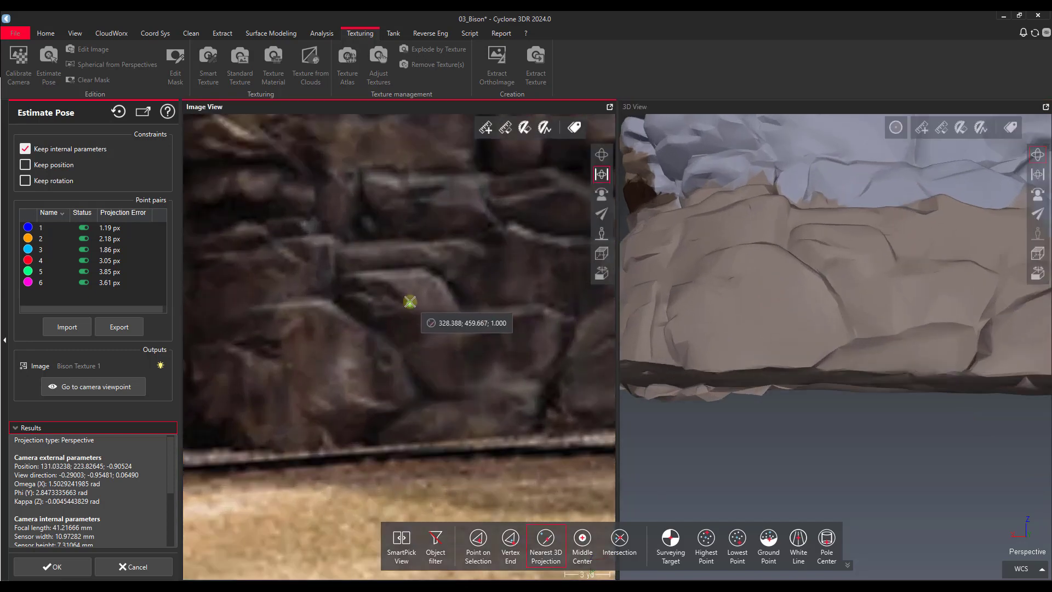
{"action": "left_click", "coordinate": [407, 304]}
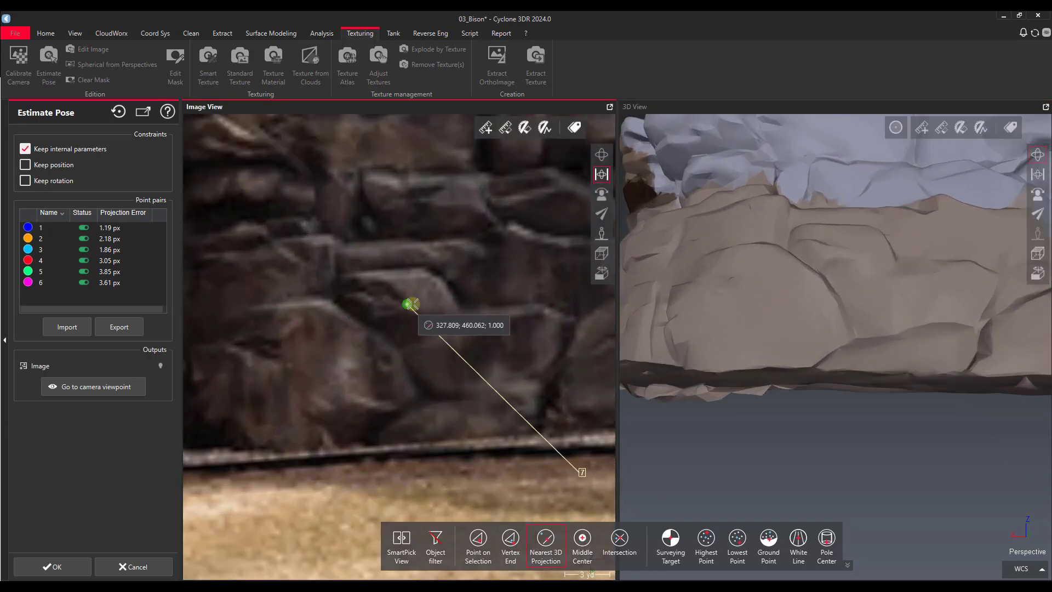
{"action": "left_click", "coordinate": [849, 241]}
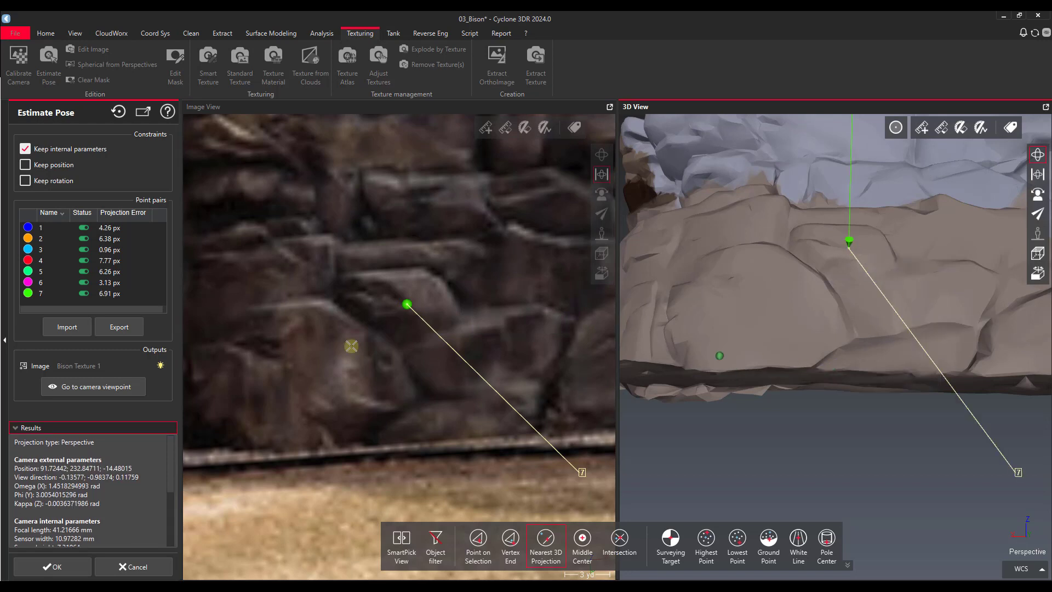
{"action": "left_click", "coordinate": [85, 260]}
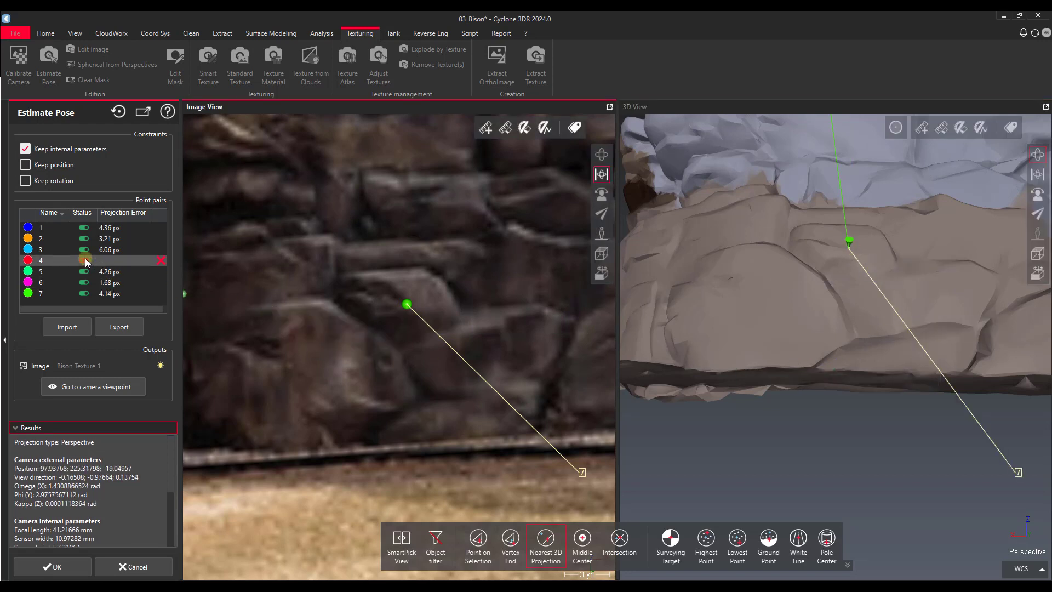
{"action": "left_click", "coordinate": [84, 258]}
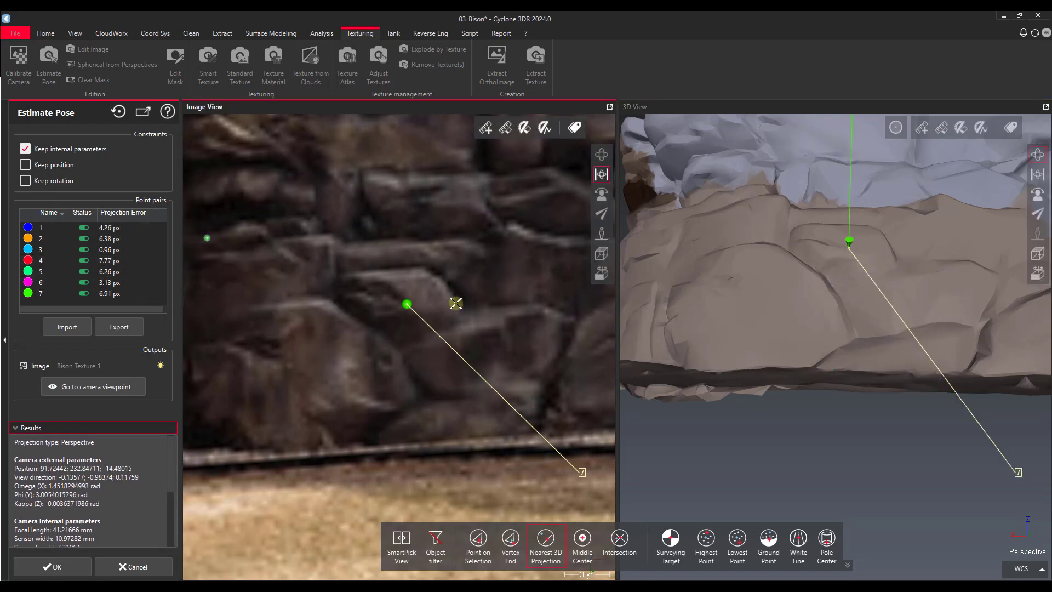
Add point pair 8 at the tip of the overhanging rock ledge above and right of pair 7, in the photo and on the mesh
{"action": "scroll", "coordinate": [456, 303], "scroll_direction": "down", "scroll_amount": 3}
{"action": "scroll", "coordinate": [881, 386], "scroll_direction": "up", "scroll_amount": 3}
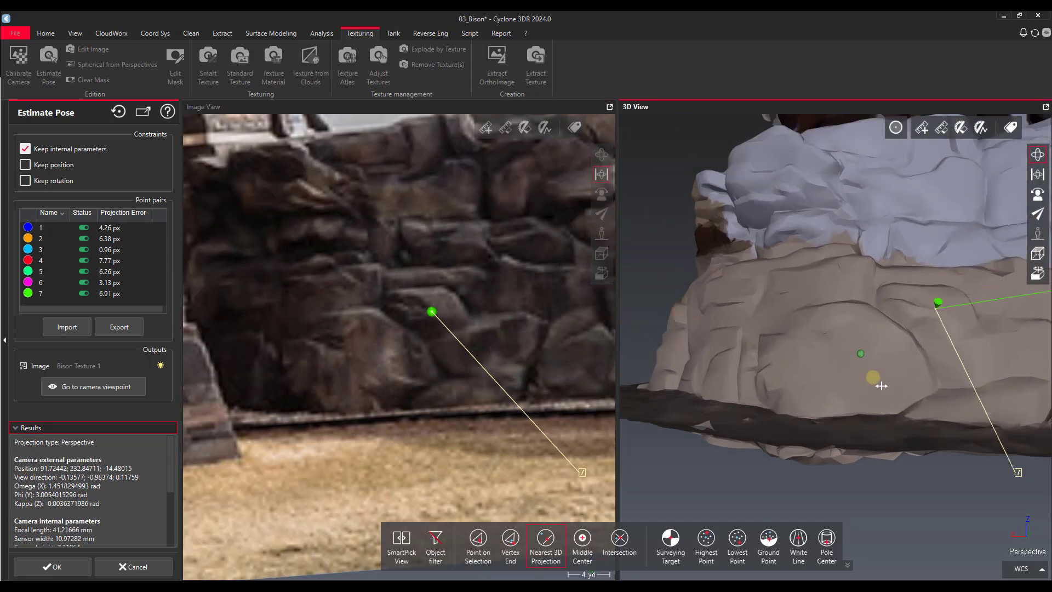
{"action": "scroll", "coordinate": [881, 386], "scroll_direction": "up", "scroll_amount": 3}
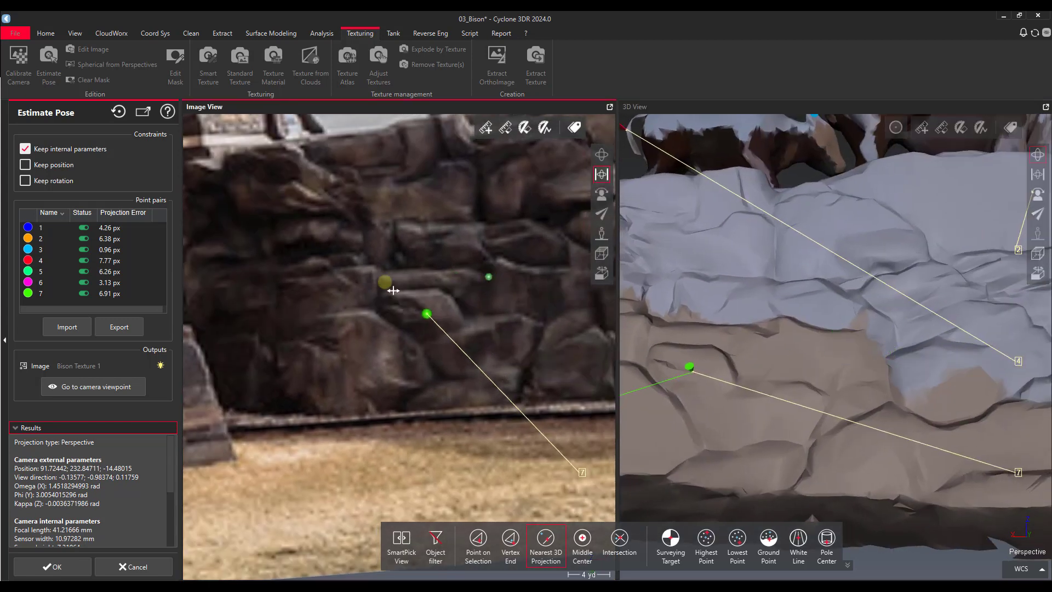
{"action": "middle_click_drag", "start_coordinate": [394, 291], "coordinate": [274, 293]}
{"action": "middle_click_drag", "start_coordinate": [860, 283], "coordinate": [661, 301]}
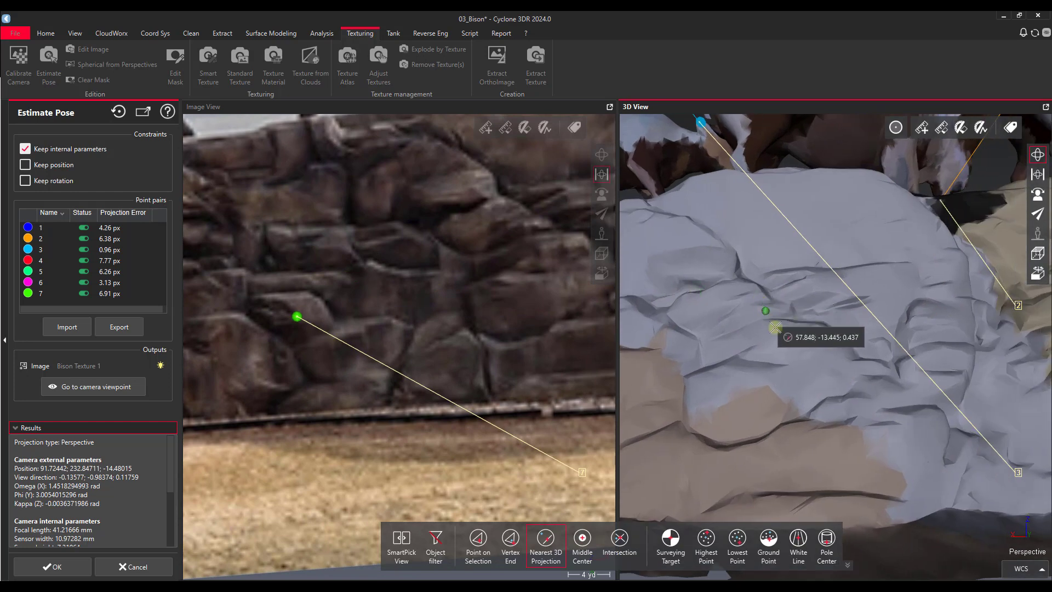
{"action": "mouse_move", "coordinate": [775, 328]}
{"action": "left_mouse_down"}
{"action": "mouse_move", "coordinate": [787, 344]}
{"action": "mouse_move", "coordinate": [756, 331]}
{"action": "left_mouse_up"}
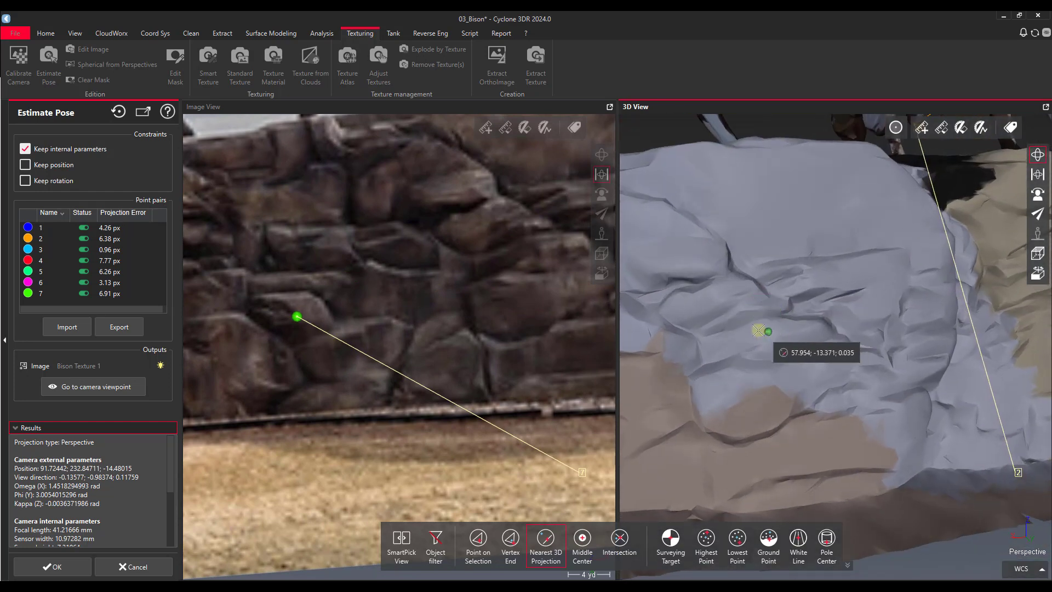
{"action": "left_click", "coordinate": [489, 200]}
{"action": "left_click", "coordinate": [718, 279]}
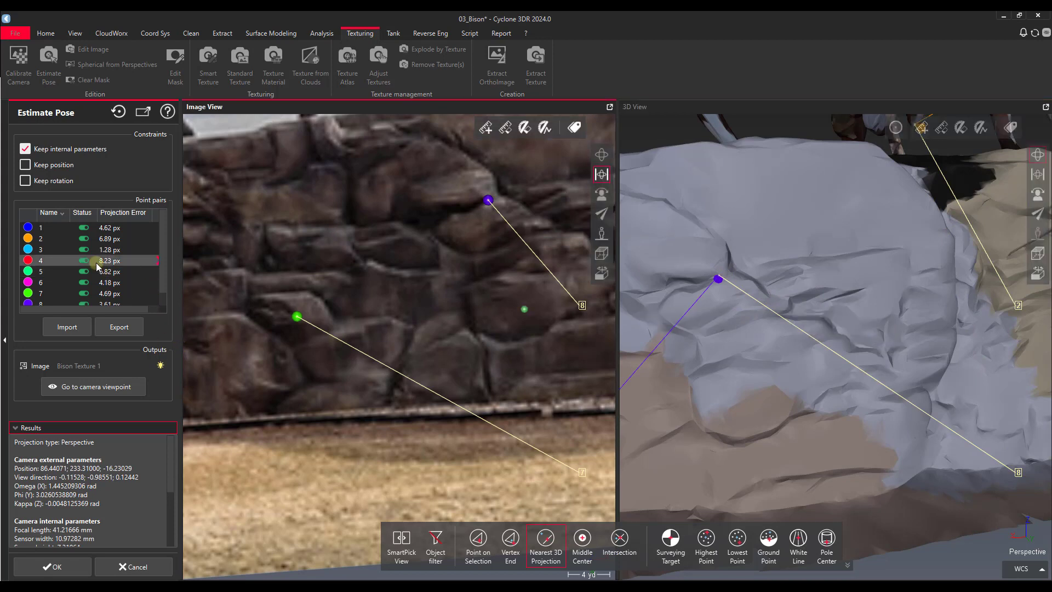
Disable point pair 4 and sort the point pairs by descending projection error
{"action": "scroll", "coordinate": [94, 262], "scroll_direction": "down", "scroll_amount": 1}
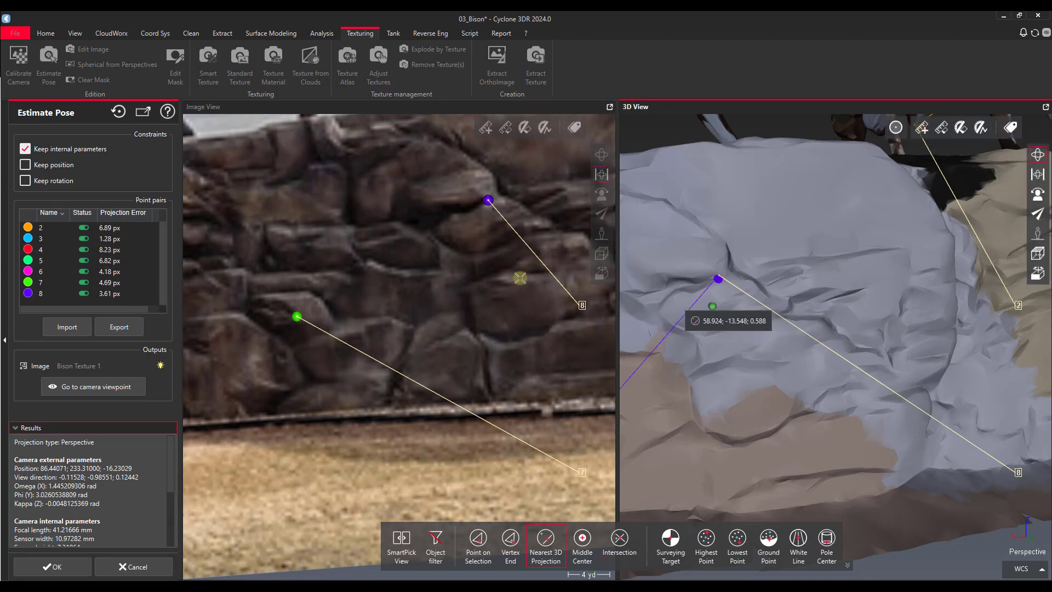
{"action": "left_click", "coordinate": [107, 237]}
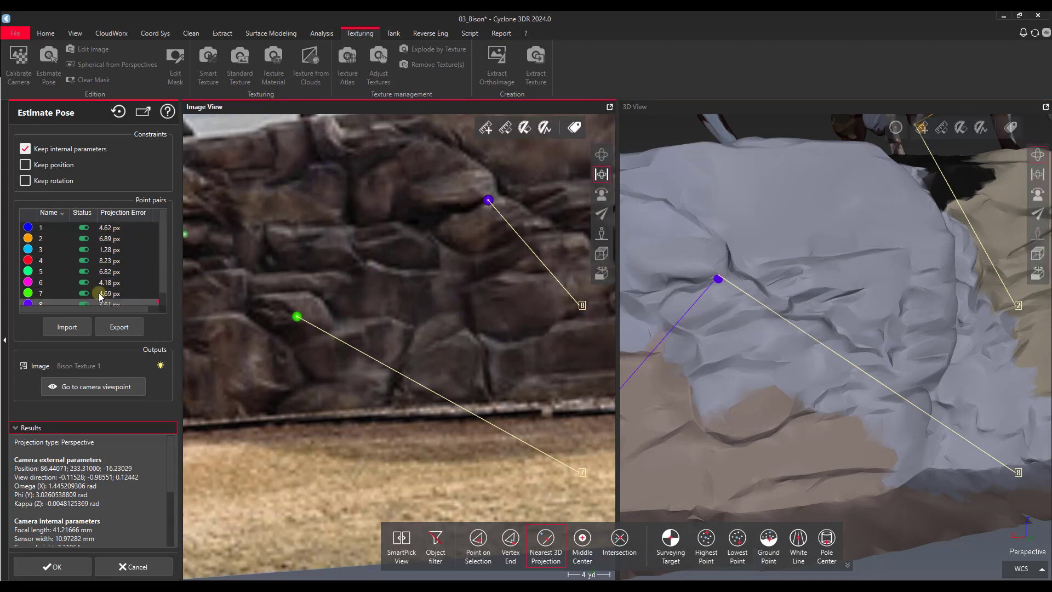
{"action": "scroll", "coordinate": [93, 289], "scroll_direction": "up", "scroll_amount": 1}
{"action": "left_click", "coordinate": [84, 273]}
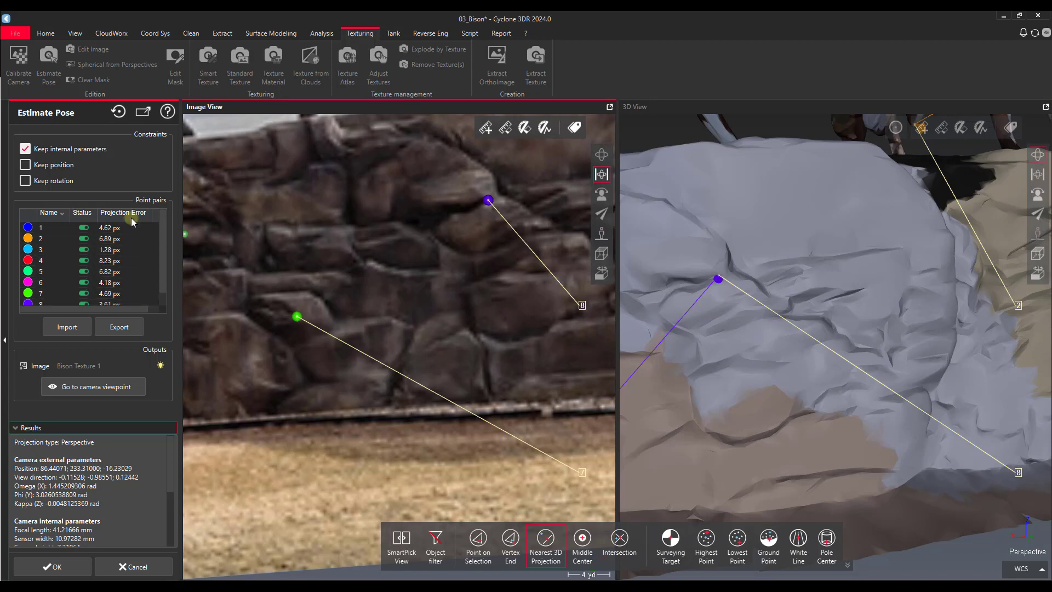
{"action": "scroll", "coordinate": [131, 236], "scroll_direction": "down", "scroll_amount": 1}
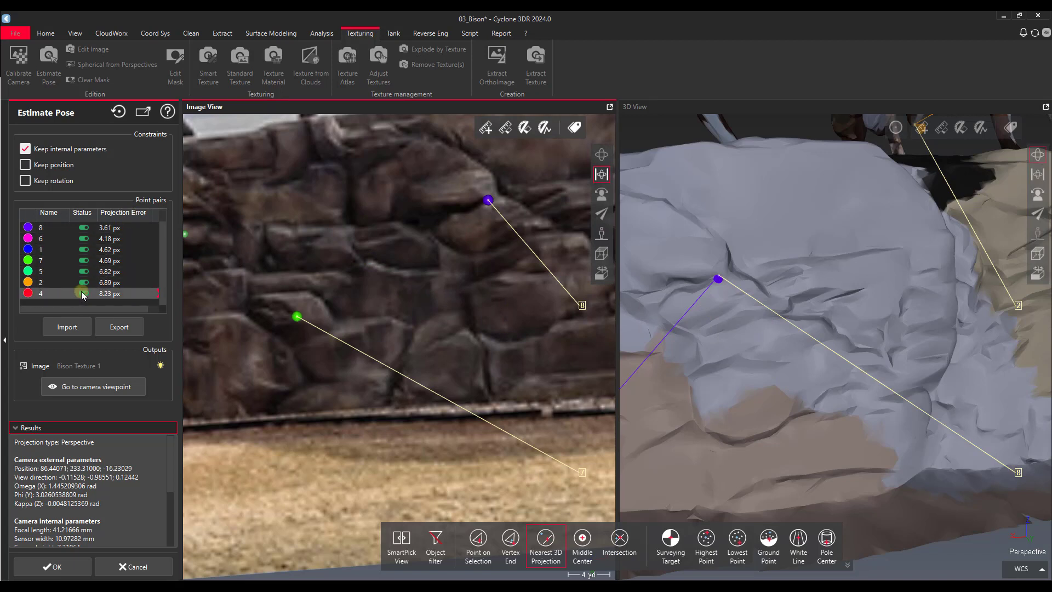
{"action": "left_click", "coordinate": [84, 293]}
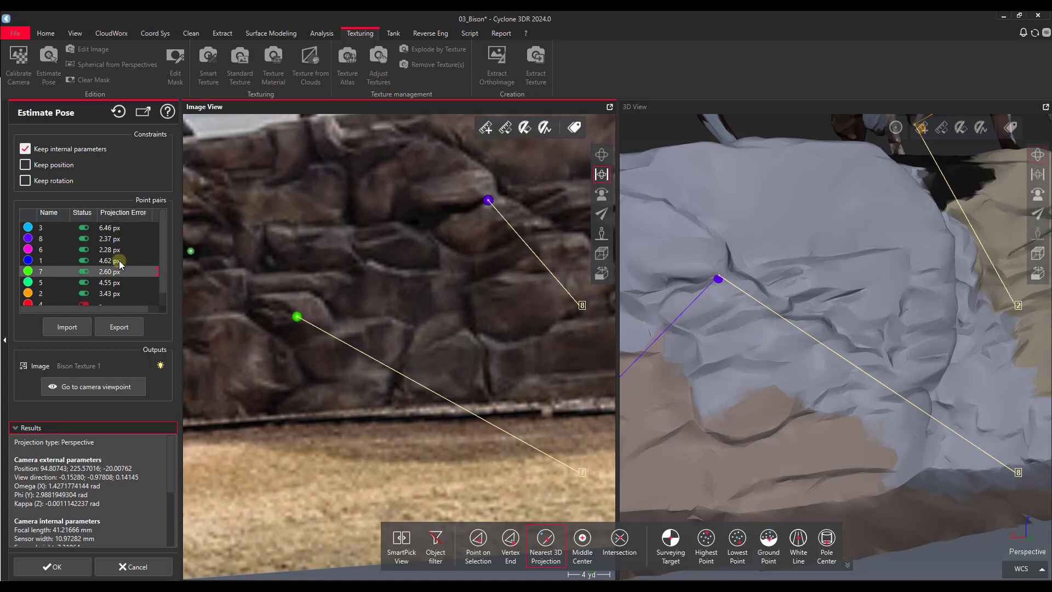
{"action": "left_click", "coordinate": [125, 261]}
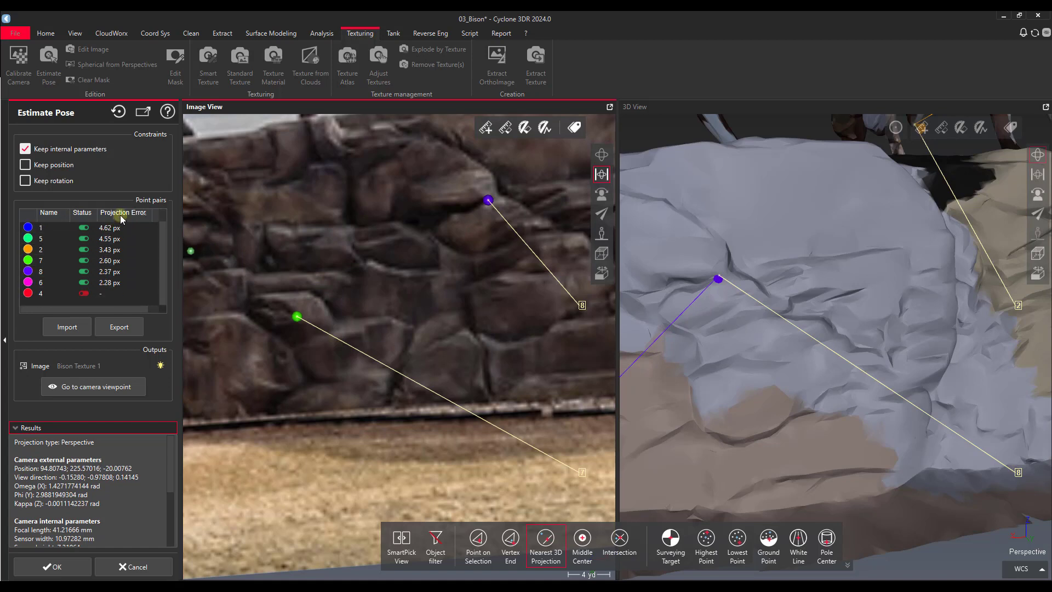
Try the pose estimate without point pair 1 and inspect the placement of pairs 5 and 6 in the photo
{"action": "left_click", "coordinate": [83, 227]}
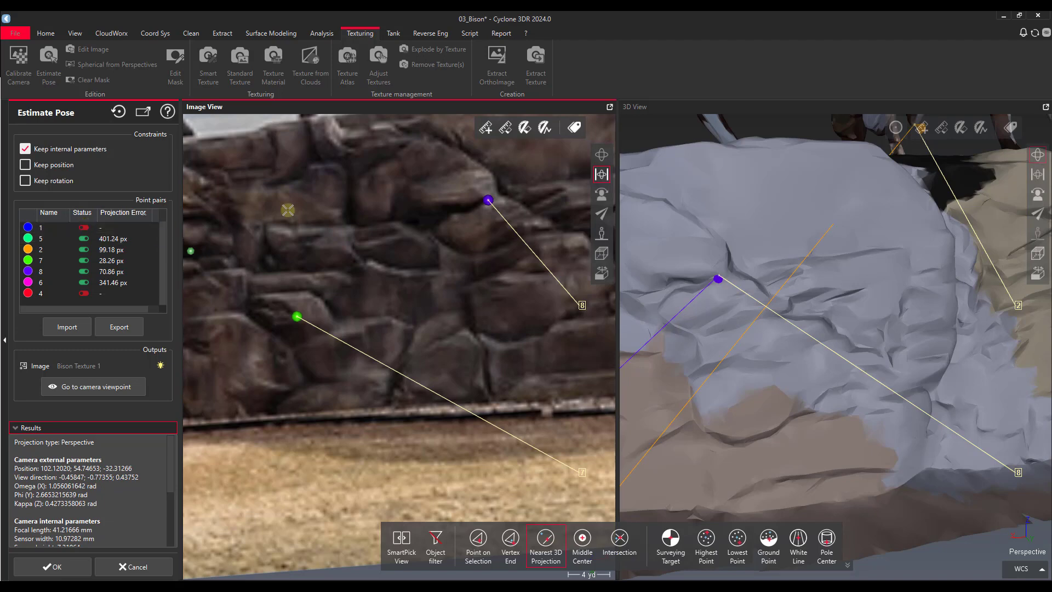
{"action": "scroll", "coordinate": [403, 323], "scroll_direction": "down", "scroll_amount": 5}
{"action": "mouse_move", "coordinate": [396, 255]}
{"action": "middle_mouse_down"}
{"action": "mouse_move", "coordinate": [322, 331]}
{"action": "mouse_move", "coordinate": [331, 329]}
{"action": "middle_mouse_up"}
{"action": "scroll", "coordinate": [519, 343], "scroll_direction": "up", "scroll_amount": 3}
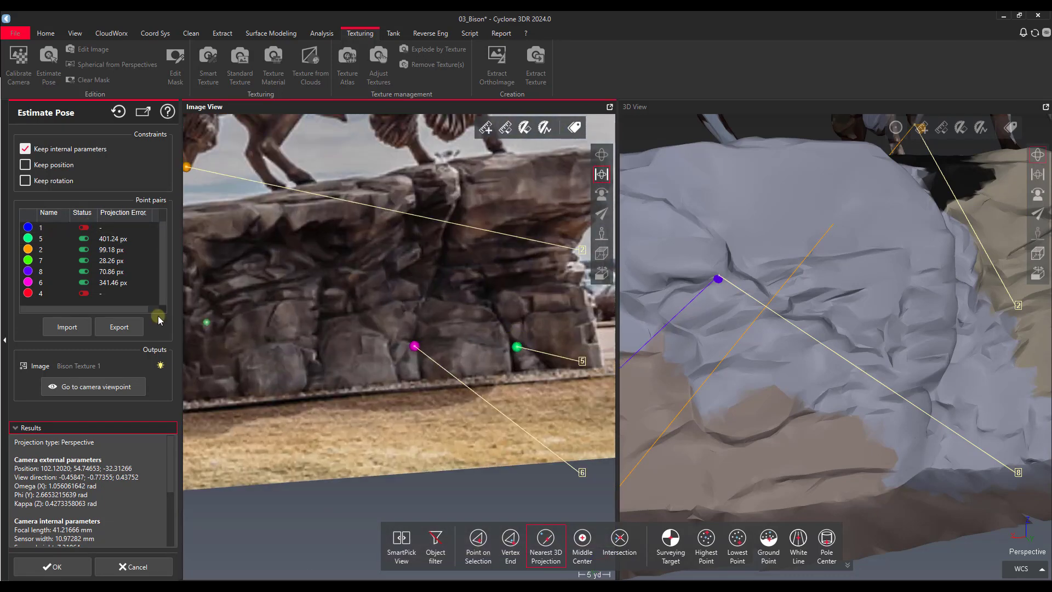
Re-enable point pair 1 and disable point pair 5 in the pose estimate
{"action": "left_click", "coordinate": [76, 240]}
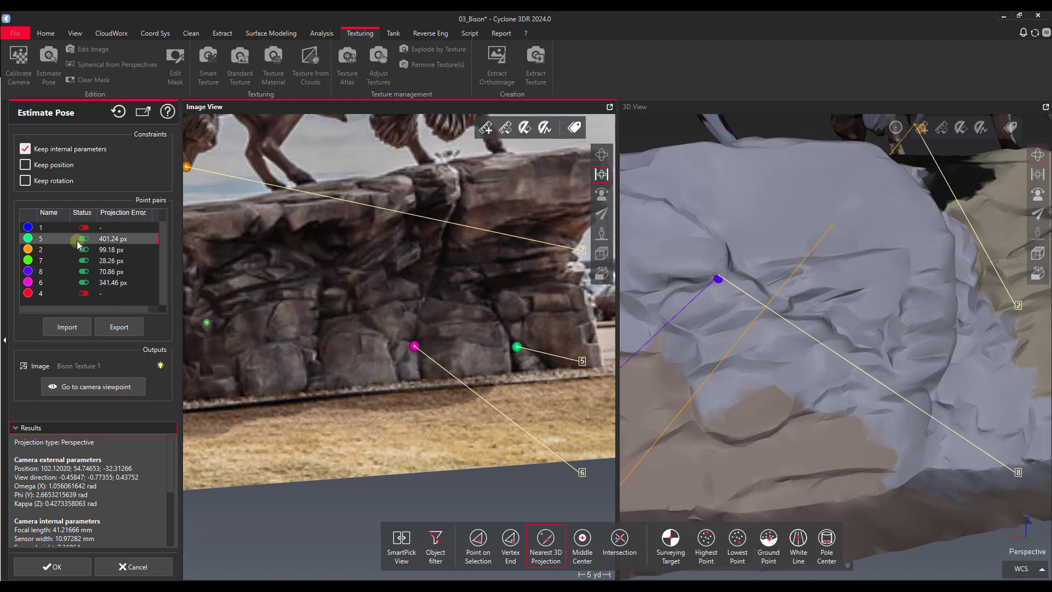
{"action": "left_click", "coordinate": [84, 239]}
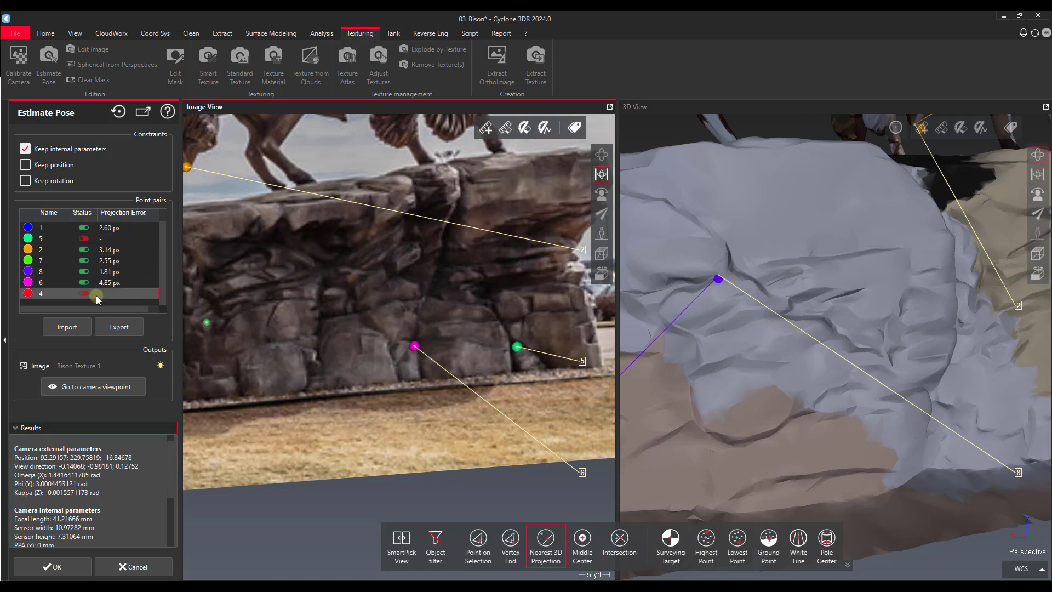
Go to the estimated camera viewpoint and check how the mesh and its point pairs appear from there
{"action": "left_click", "coordinate": [86, 387]}
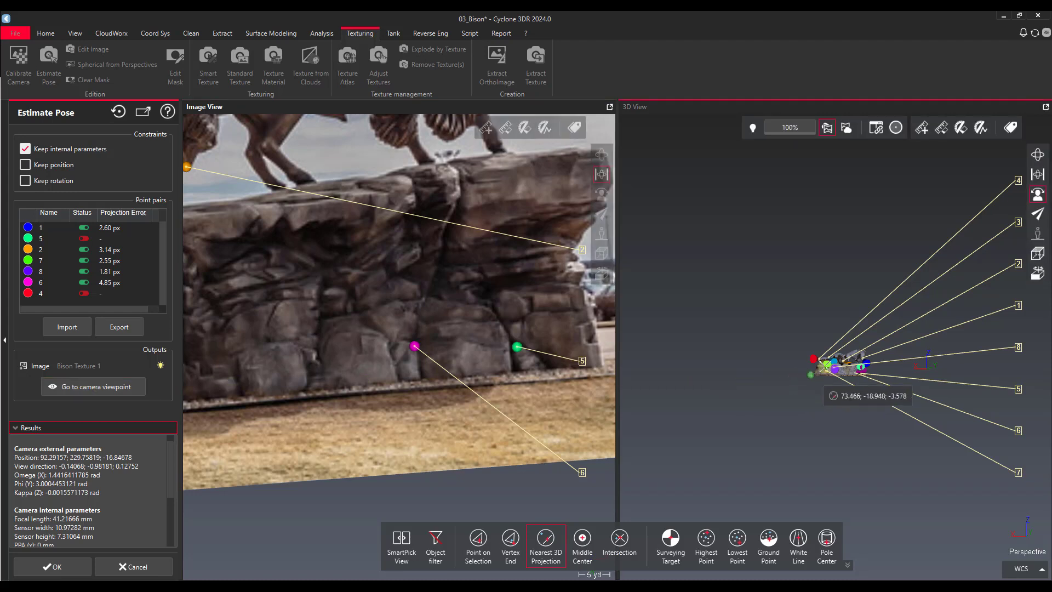
{"action": "scroll", "coordinate": [857, 377], "scroll_direction": "up", "scroll_amount": 3}
{"action": "scroll", "coordinate": [858, 377], "scroll_direction": "up", "scroll_amount": 3}
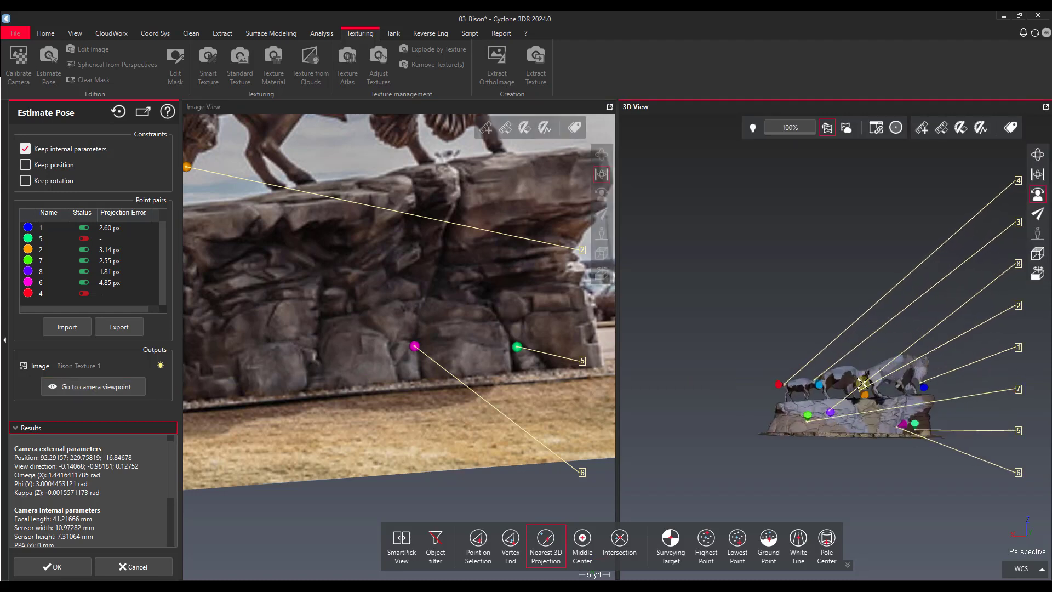
{"action": "scroll", "coordinate": [857, 376], "scroll_direction": "down", "scroll_amount": 2}
Re-enable point pair 4 in the pose estimate
{"action": "left_click", "coordinate": [101, 297]}
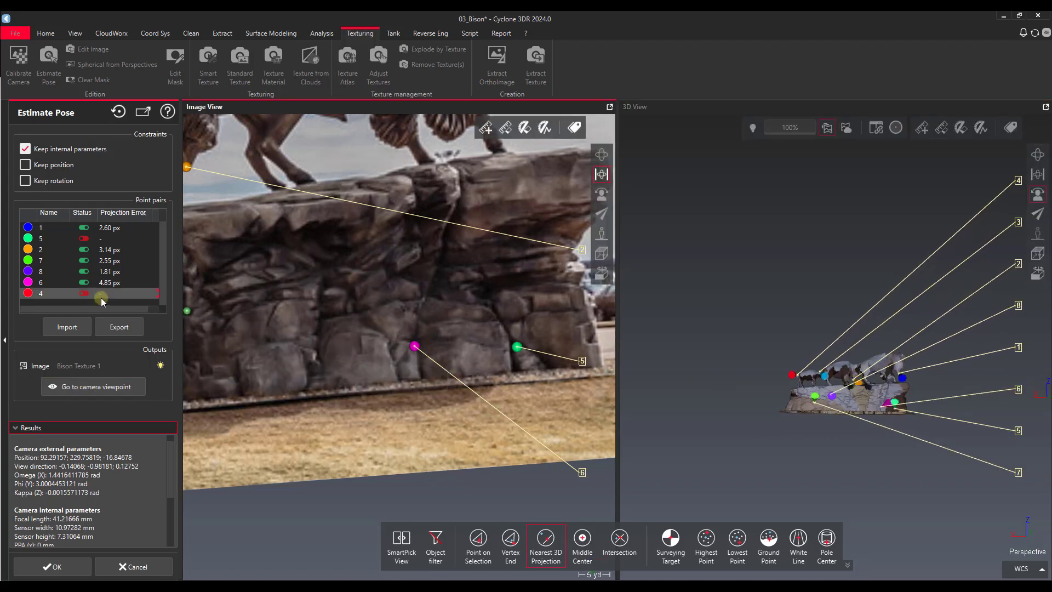
{"action": "left_click", "coordinate": [84, 293]}
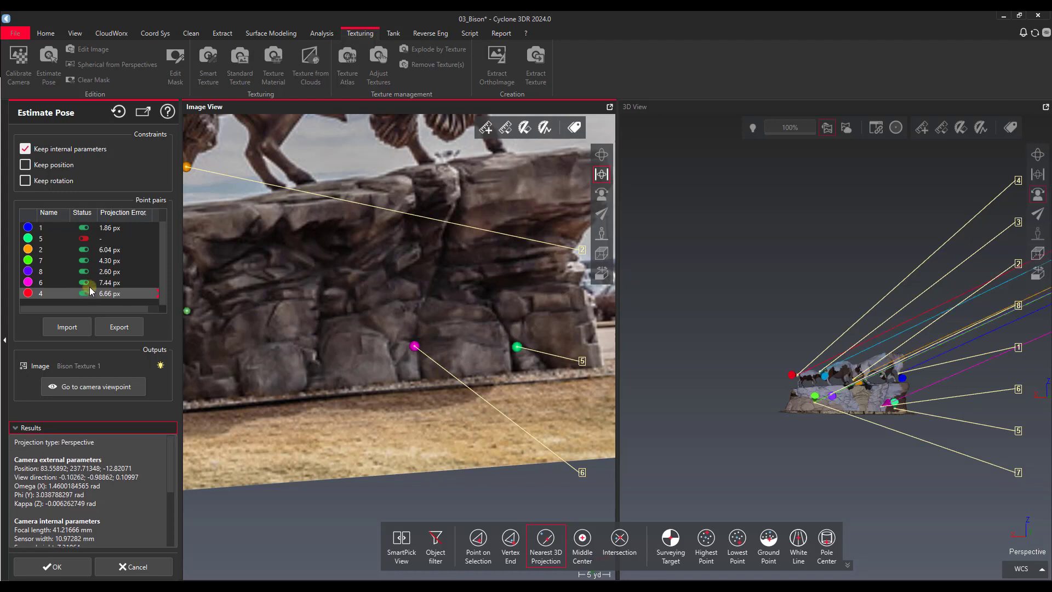
{"action": "left_click", "coordinate": [87, 250]}
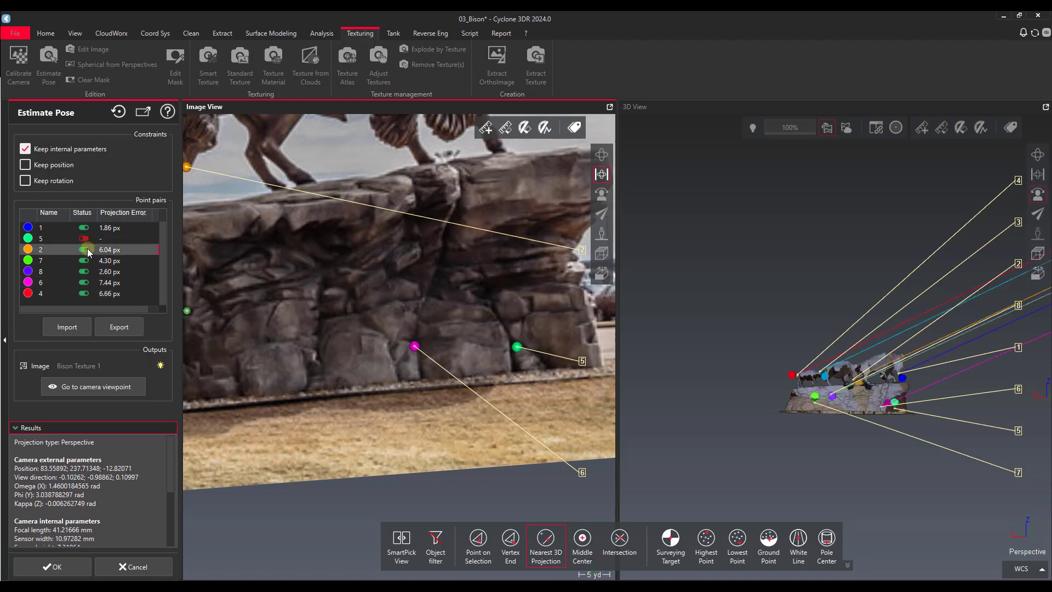
Re-enable point pair 5 in the pose estimate so that all listed point pairs are active
{"action": "left_click", "coordinate": [83, 261]}
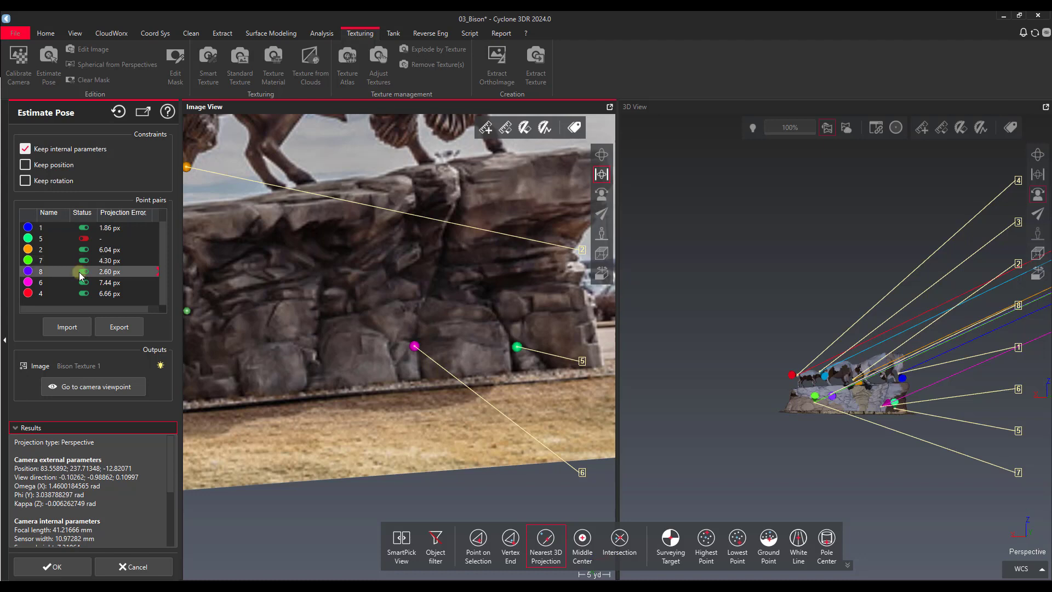
{"action": "left_click", "coordinate": [84, 239]}
{"action": "left_click", "coordinate": [84, 227]}
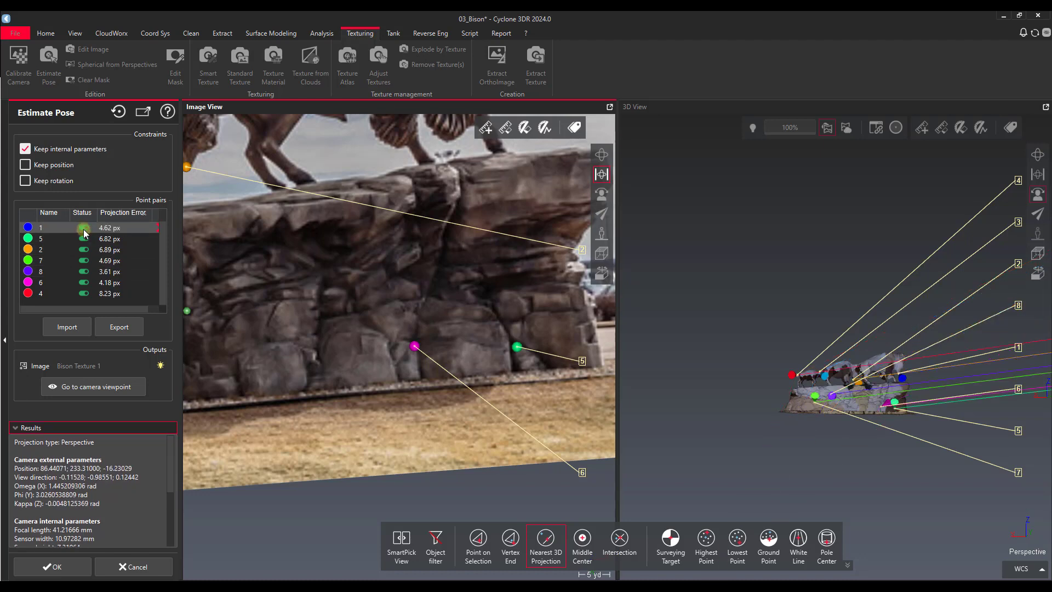
Try the pose estimate without point pairs 5 and 2, and re-enable both after comparing the projection errors
{"action": "left_click", "coordinate": [87, 240]}
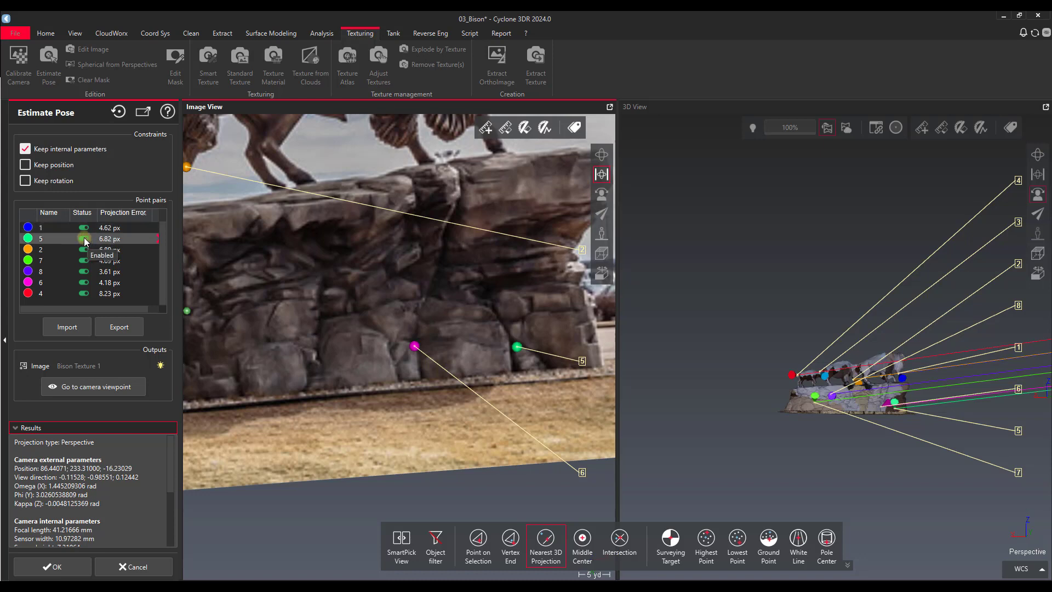
{"action": "left_click", "coordinate": [84, 238]}
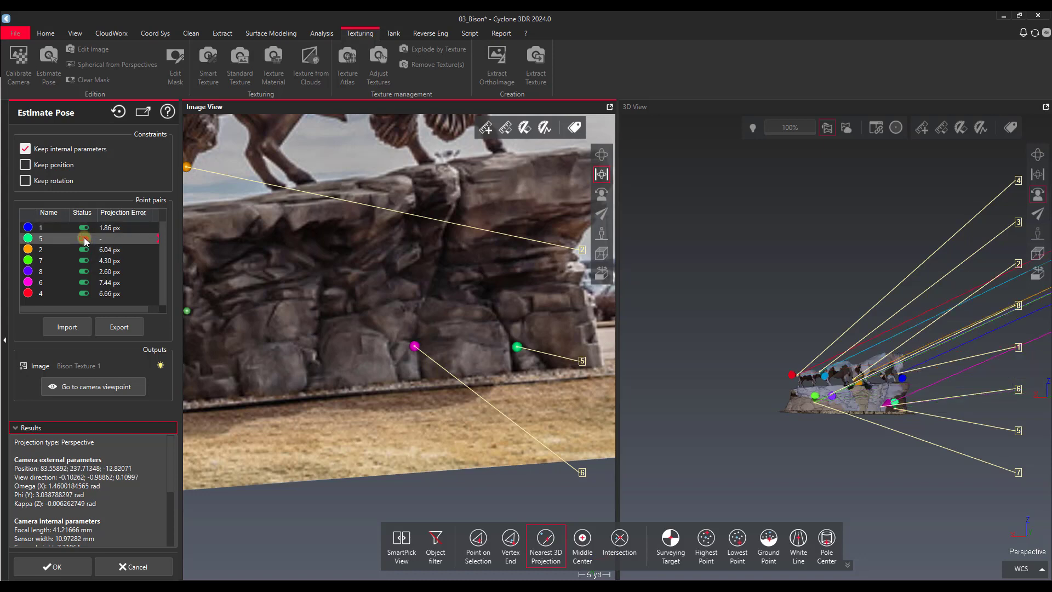
{"action": "left_click", "coordinate": [84, 248]}
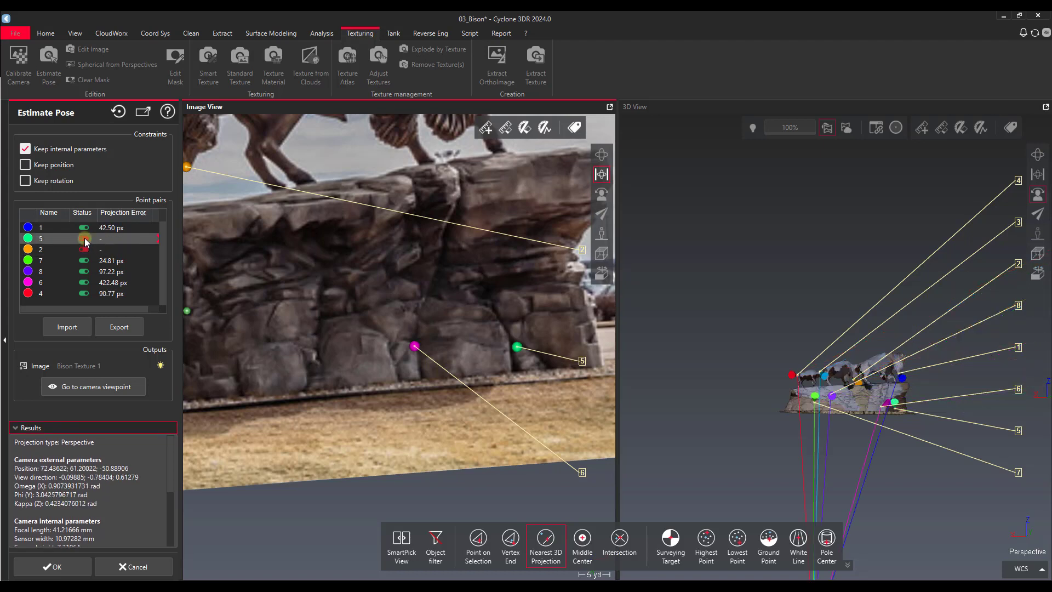
{"action": "left_click", "coordinate": [83, 239]}
{"action": "left_click", "coordinate": [84, 249]}
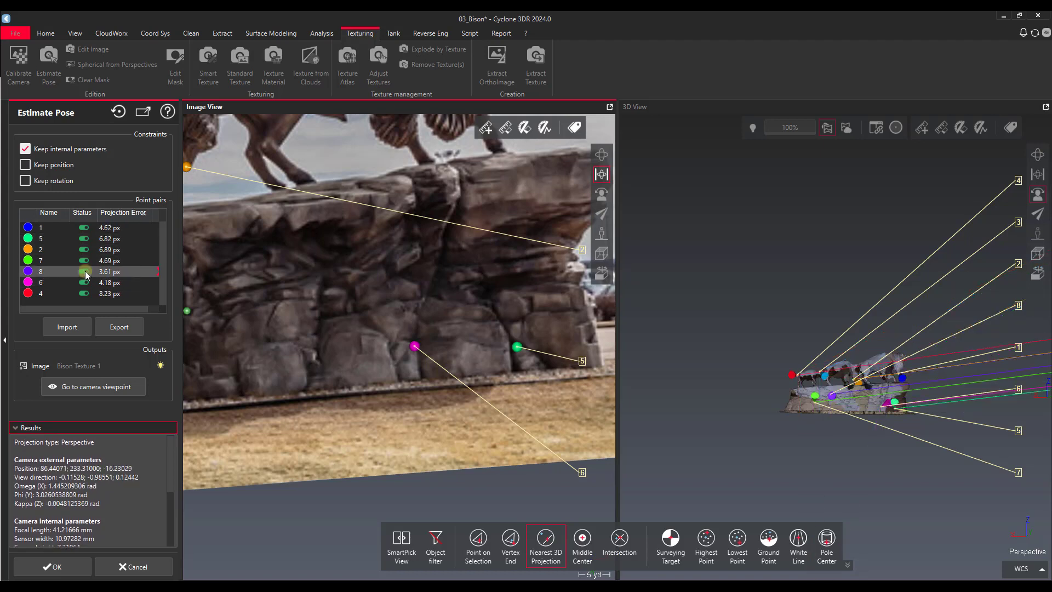
Try the pose estimate without point pair 8, and re-enable it after comparing the projection errors
{"action": "left_click", "coordinate": [84, 271]}
{"action": "left_click", "coordinate": [84, 282]}
{"action": "left_click", "coordinate": [84, 282]}
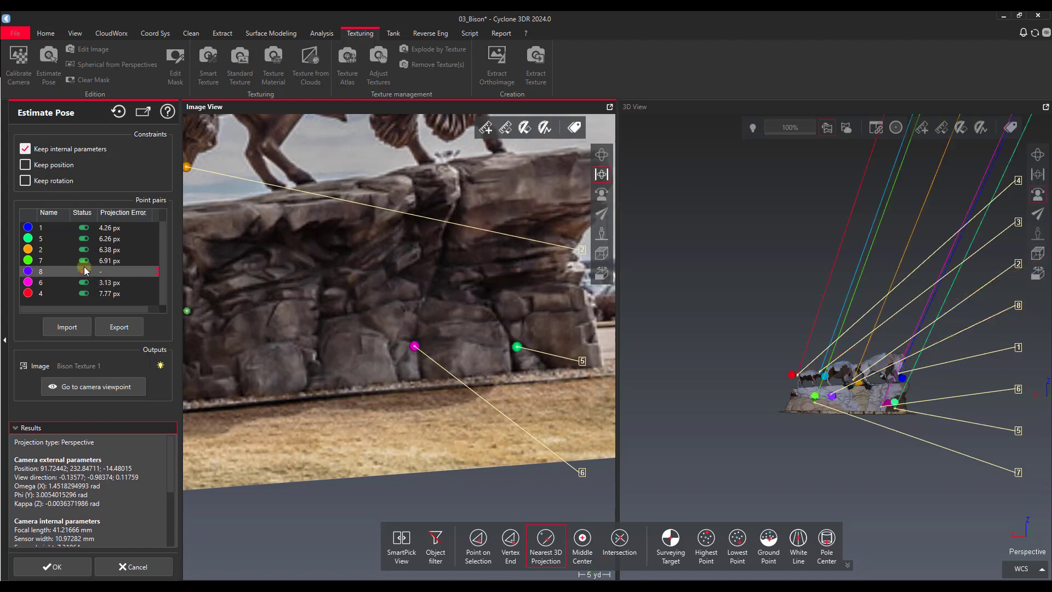
{"action": "left_click", "coordinate": [84, 271]}
Disable point pair 4, go to the estimated camera viewpoint and accept the pose for Bison Texture 1
{"action": "left_click", "coordinate": [84, 293]}
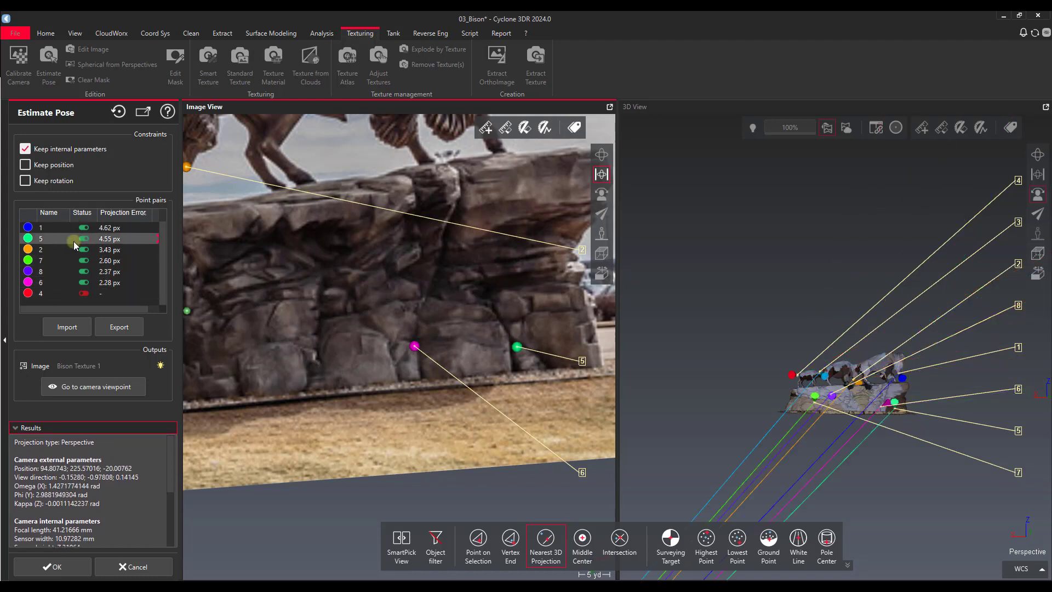
{"action": "left_click", "coordinate": [82, 286]}
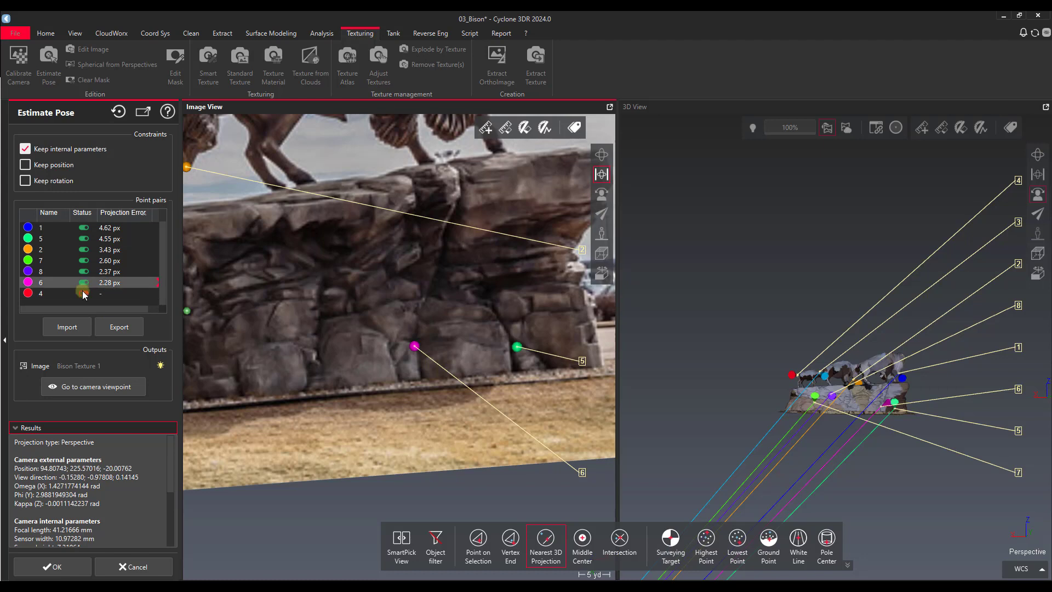
{"action": "left_click", "coordinate": [98, 388]}
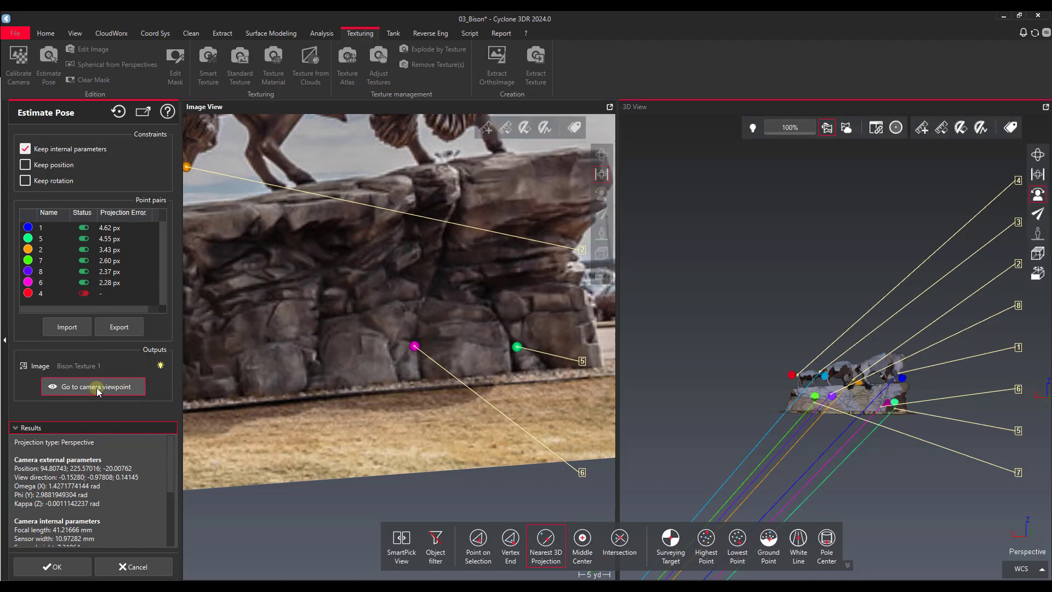
{"action": "left_click", "coordinate": [55, 568]}
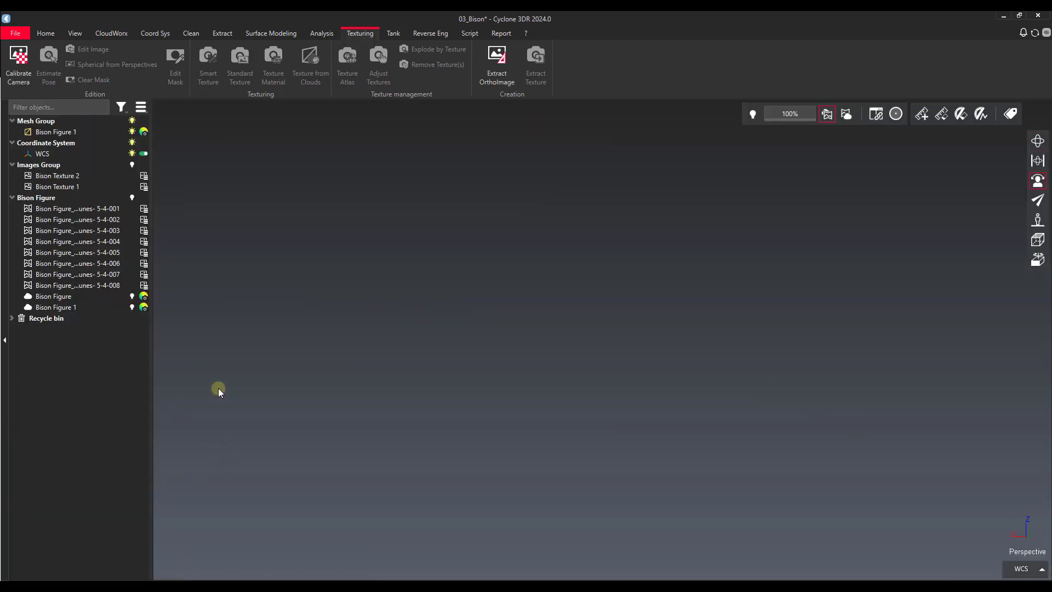
Apply Smart Texture to the Bison Figure 1 mesh from Bison Texture 2 and Bison Texture 1, previewing it with Update current texturing
{"action": "left_click", "coordinate": [80, 133]}
{"action": "left_click", "coordinate": [77, 186], "text": "ctrl"}
{"action": "left_click", "coordinate": [80, 183], "text": "ctrl"}
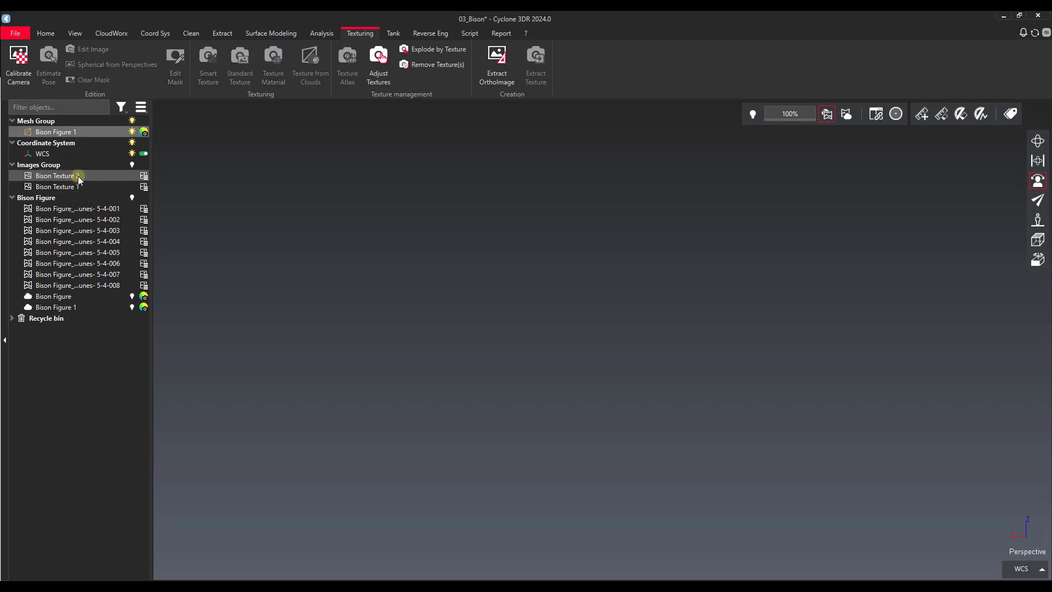
{"action": "left_click", "coordinate": [77, 186], "text": "ctrl"}
{"action": "left_click", "coordinate": [208, 66]}
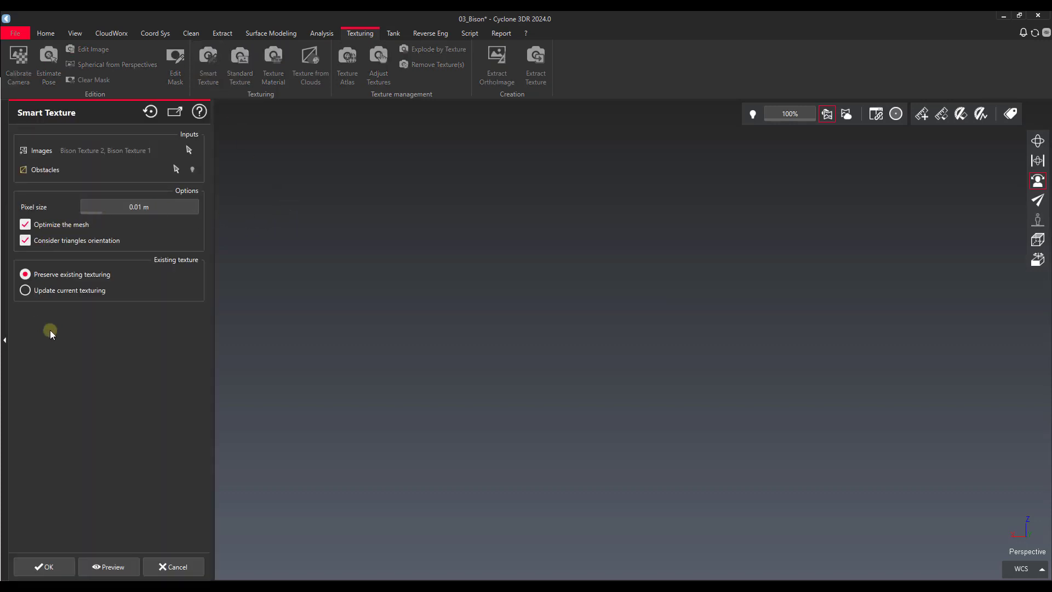
{"action": "left_click", "coordinate": [110, 567]}
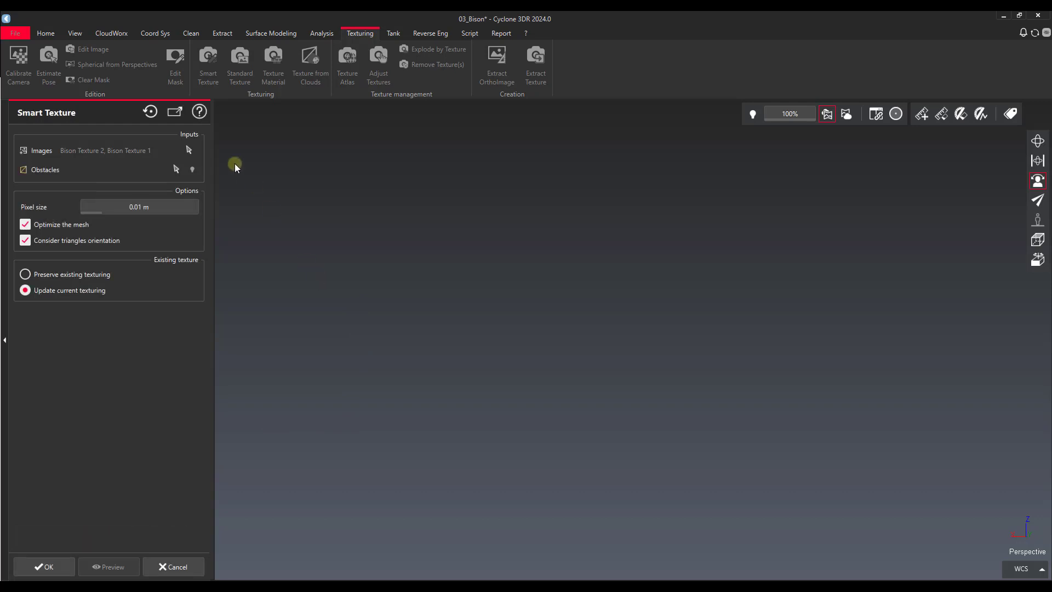
{"action": "left_click", "coordinate": [61, 567]}
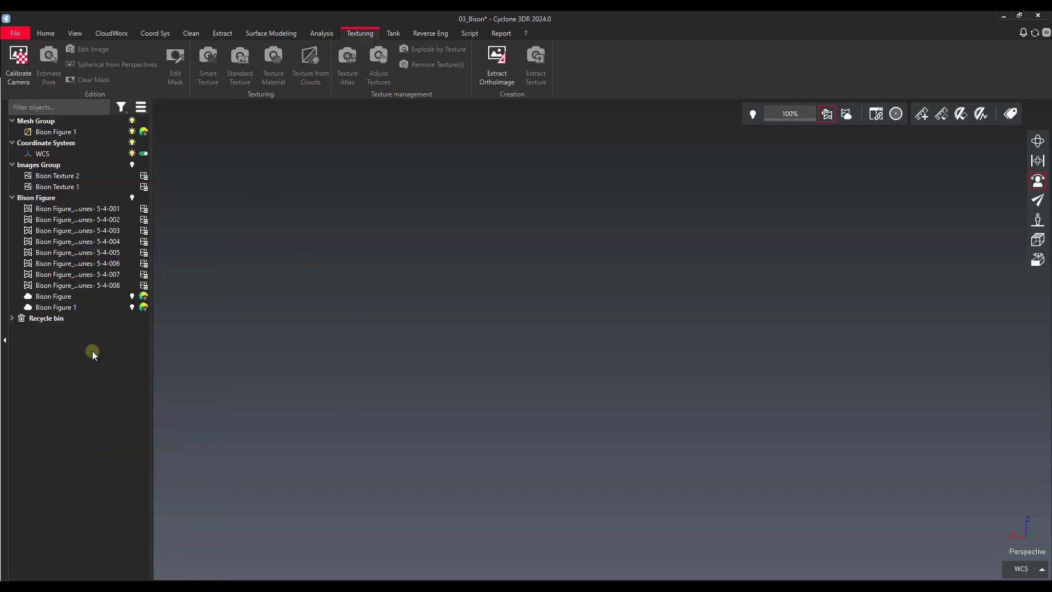
Bring the Bison Figure 1 mesh into view and examine the new texture on both sides of the statue and its rock base
{"action": "left_click", "coordinate": [57, 134]}
{"action": "right_click", "coordinate": [57, 135]}
{"action": "left_click", "coordinate": [82, 172]}
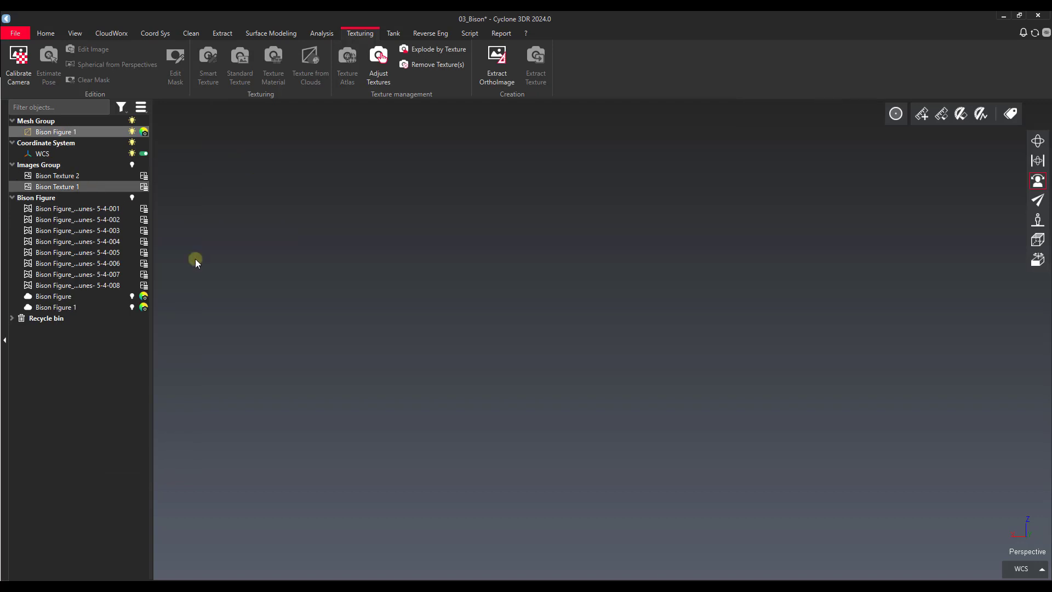
{"action": "left_click_drag", "start_coordinate": [432, 295], "coordinate": [617, 227]}
{"action": "mouse_move", "coordinate": [991, 163]}
{"action": "left_mouse_down"}
{"action": "mouse_move", "coordinate": [430, 268]}
{"action": "mouse_move", "coordinate": [618, 266]}
{"action": "mouse_move", "coordinate": [890, 289]}
{"action": "mouse_move", "coordinate": [376, 301]}
{"action": "mouse_move", "coordinate": [487, 236]}
{"action": "mouse_move", "coordinate": [662, 254]}
{"action": "mouse_move", "coordinate": [586, 263]}
{"action": "mouse_move", "coordinate": [393, 251]}
{"action": "mouse_move", "coordinate": [429, 238]}
{"action": "mouse_move", "coordinate": [462, 247]}
{"action": "mouse_move", "coordinate": [490, 278]}
{"action": "left_mouse_up"}
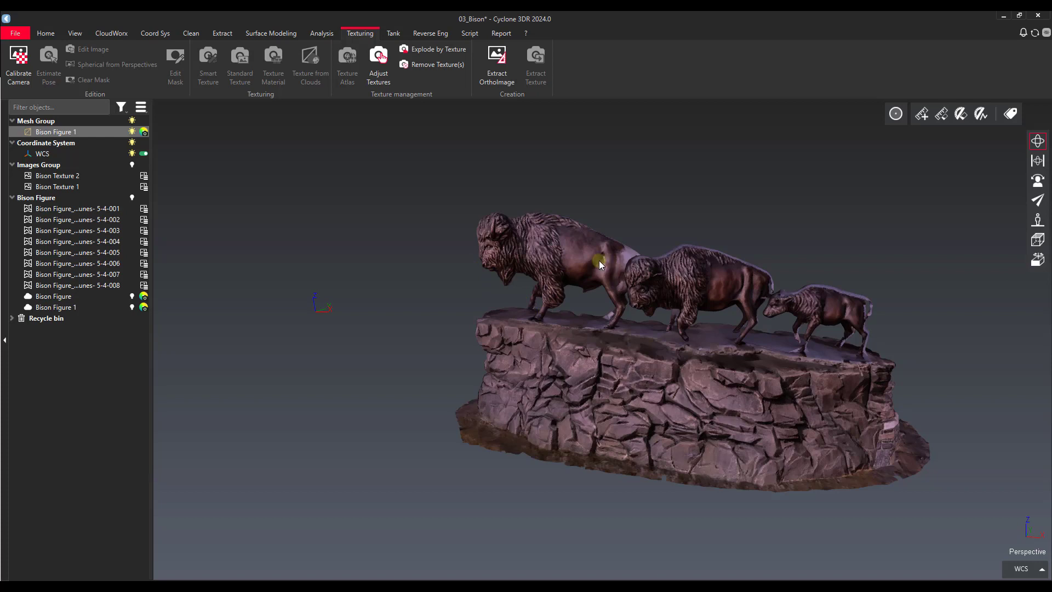
{"action": "middle_click_drag", "start_coordinate": [628, 397], "coordinate": [576, 369]}
{"action": "left_click_drag", "start_coordinate": [571, 363], "coordinate": [654, 383]}
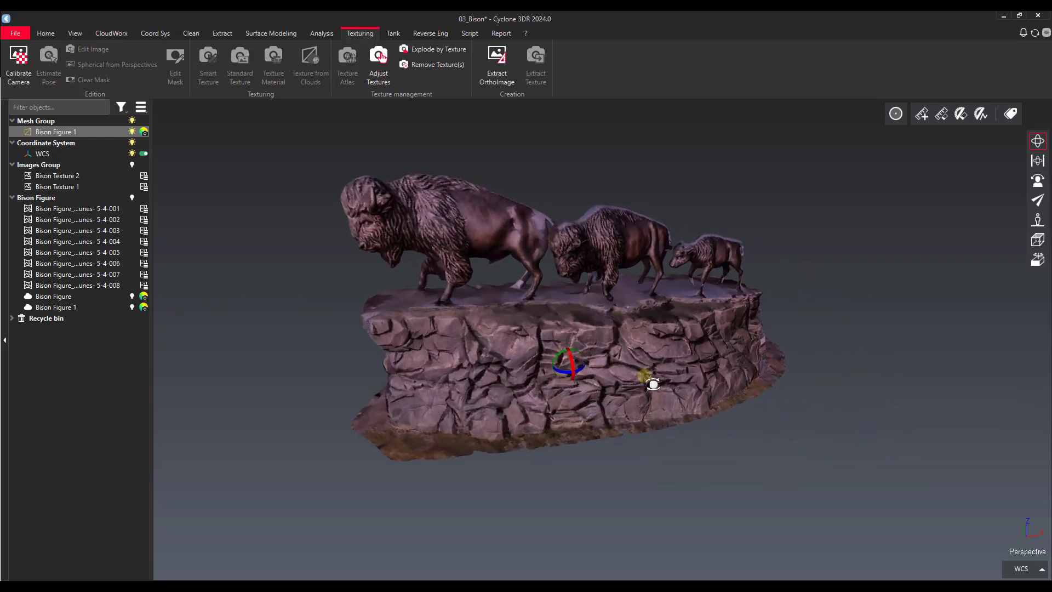
{"action": "mouse_move", "coordinate": [651, 288]}
{"action": "left_mouse_down"}
{"action": "mouse_move", "coordinate": [376, 251]}
{"action": "mouse_move", "coordinate": [658, 338]}
{"action": "mouse_move", "coordinate": [650, 418]}
{"action": "mouse_move", "coordinate": [520, 396]}
{"action": "mouse_move", "coordinate": [450, 357]}
{"action": "left_mouse_up"}
{"action": "left_click_drag", "start_coordinate": [855, 362], "coordinate": [417, 361]}
{"action": "left_click_drag", "start_coordinate": [727, 347], "coordinate": [581, 256]}
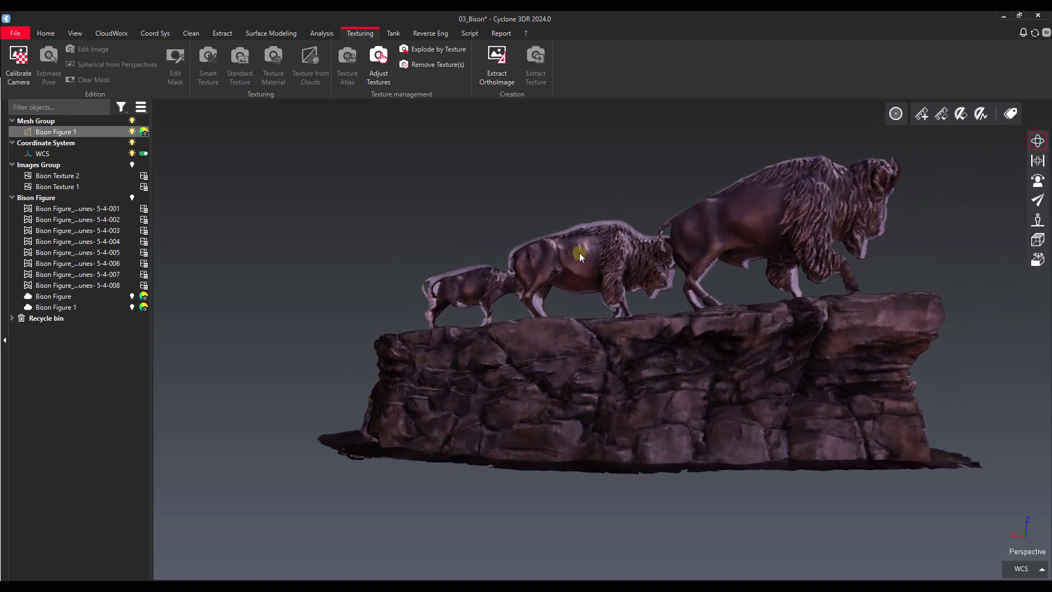
{"action": "left_click_drag", "start_coordinate": [789, 388], "coordinate": [698, 357]}
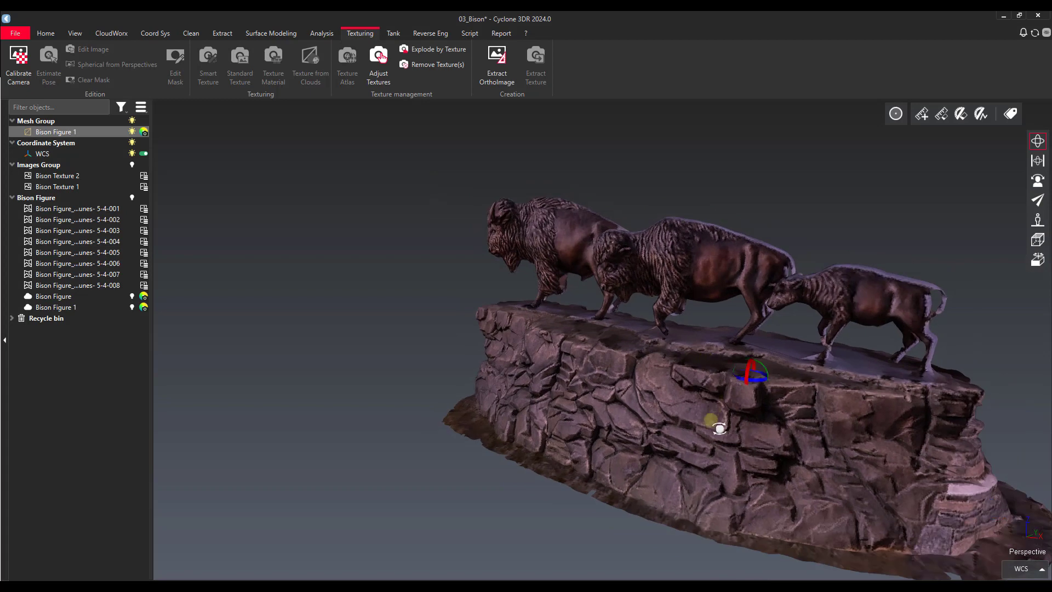
{"action": "left_click_drag", "start_coordinate": [716, 422], "coordinate": [698, 324]}
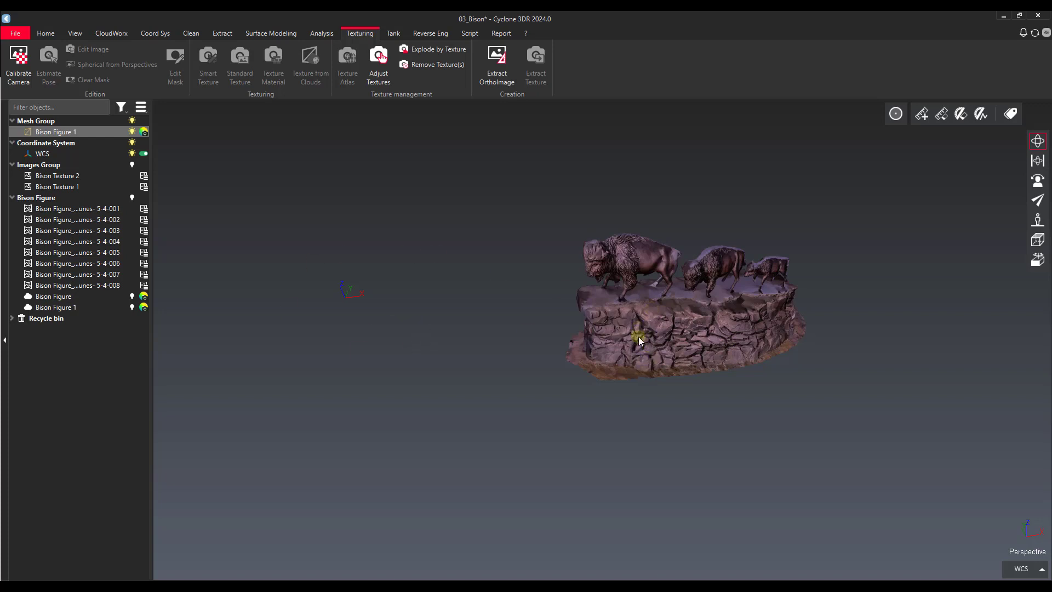
{"action": "left_click_drag", "start_coordinate": [695, 348], "coordinate": [470, 302]}
{"action": "scroll", "coordinate": [540, 341], "scroll_direction": "up", "scroll_amount": 2}
{"action": "left_click_drag", "start_coordinate": [535, 399], "coordinate": [541, 346]}
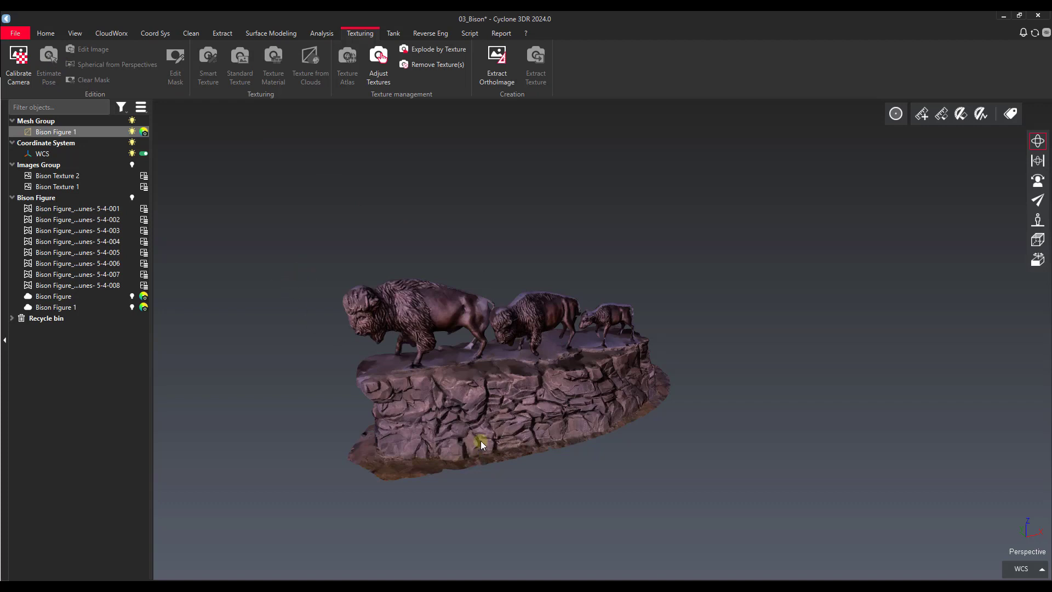
{"action": "left_click_drag", "start_coordinate": [498, 432], "coordinate": [433, 412]}
{"action": "right_click_drag", "start_coordinate": [482, 423], "coordinate": [525, 437]}
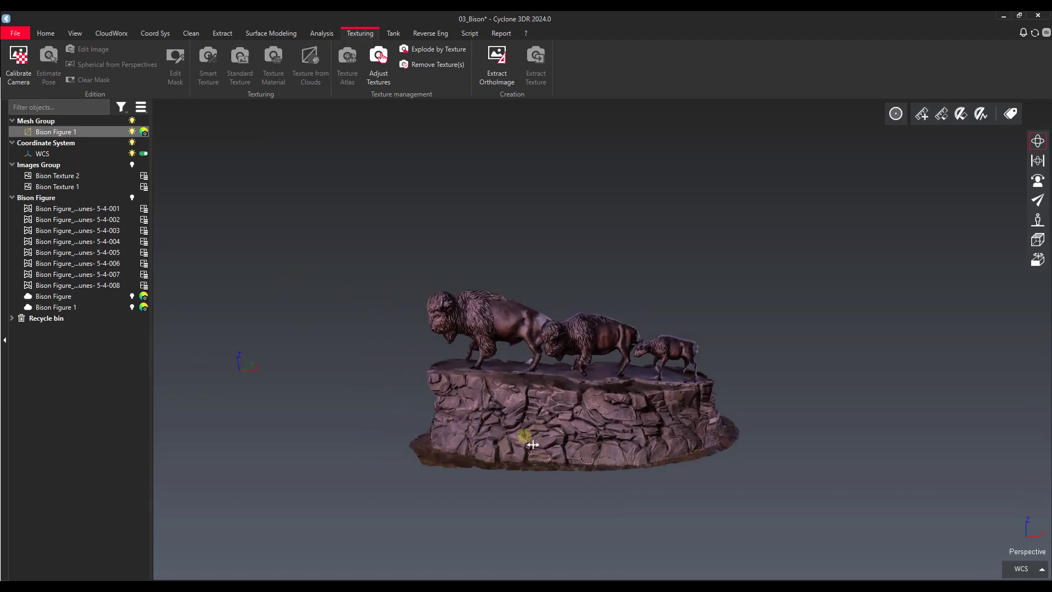
{"action": "middle_click_drag", "start_coordinate": [532, 444], "coordinate": [578, 437]}
{"action": "scroll", "coordinate": [581, 436], "scroll_direction": "up", "scroll_amount": 2}
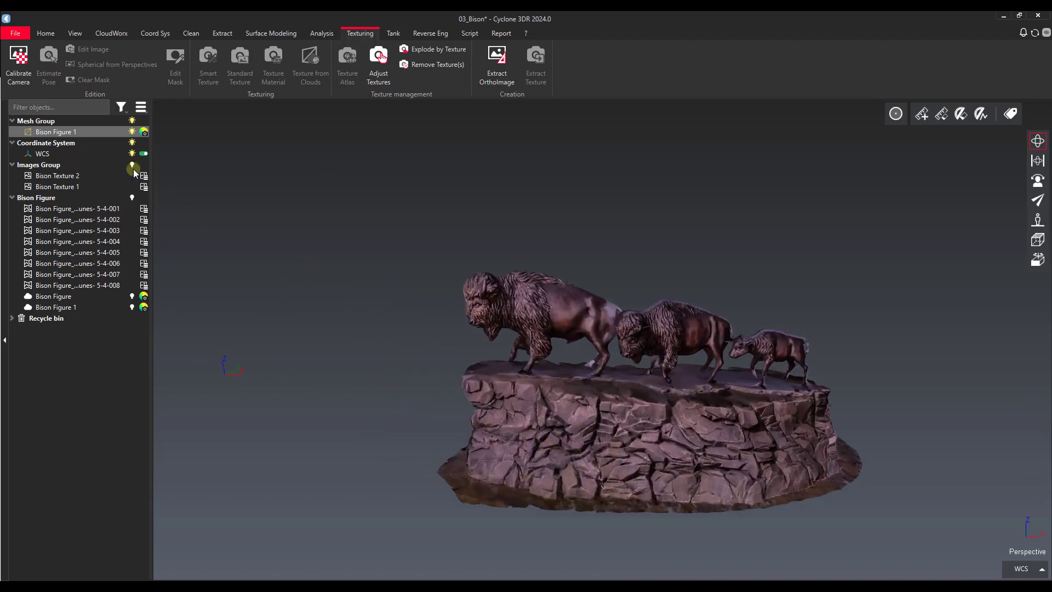